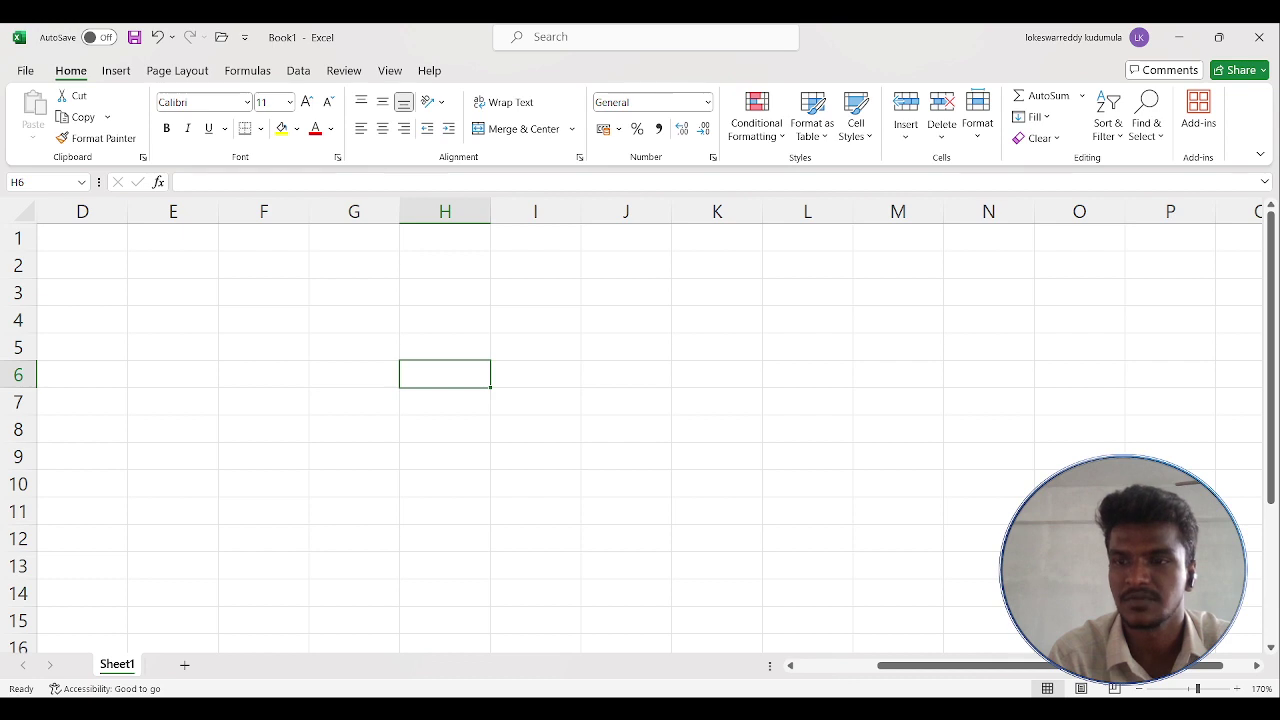
scroll(640, 430, "down", 2)
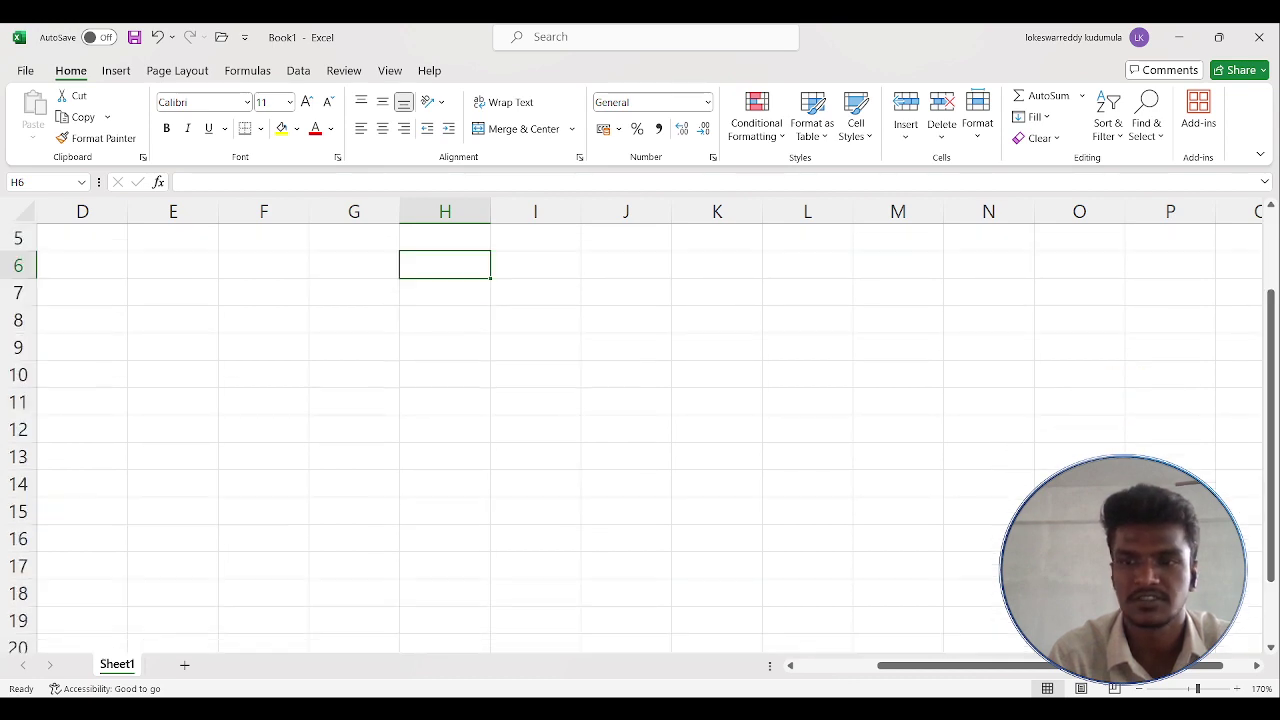
left_click_drag(1050, 665, 1024, 665)
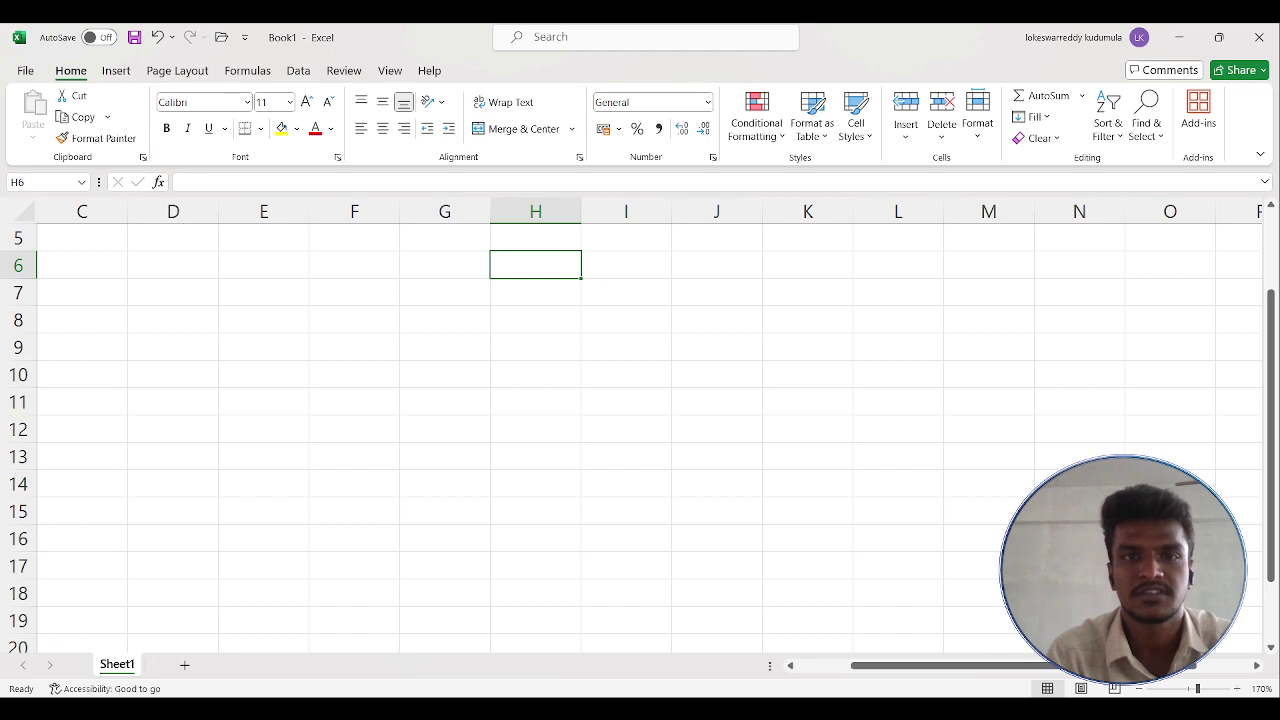
scroll(640, 437, "down", 1)
scroll(640, 437, "up", 3)
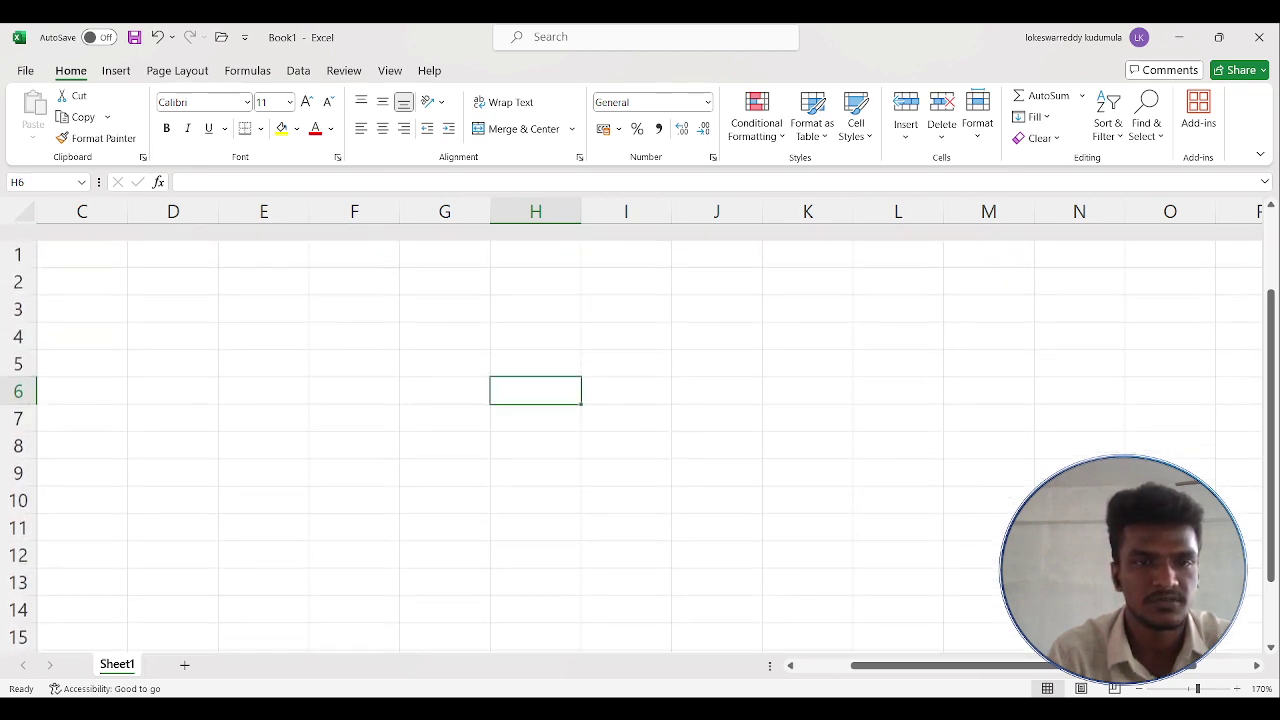
Enter the title "Shortcut Keys in Ms Excel" in cell G3
left_click(445, 292)
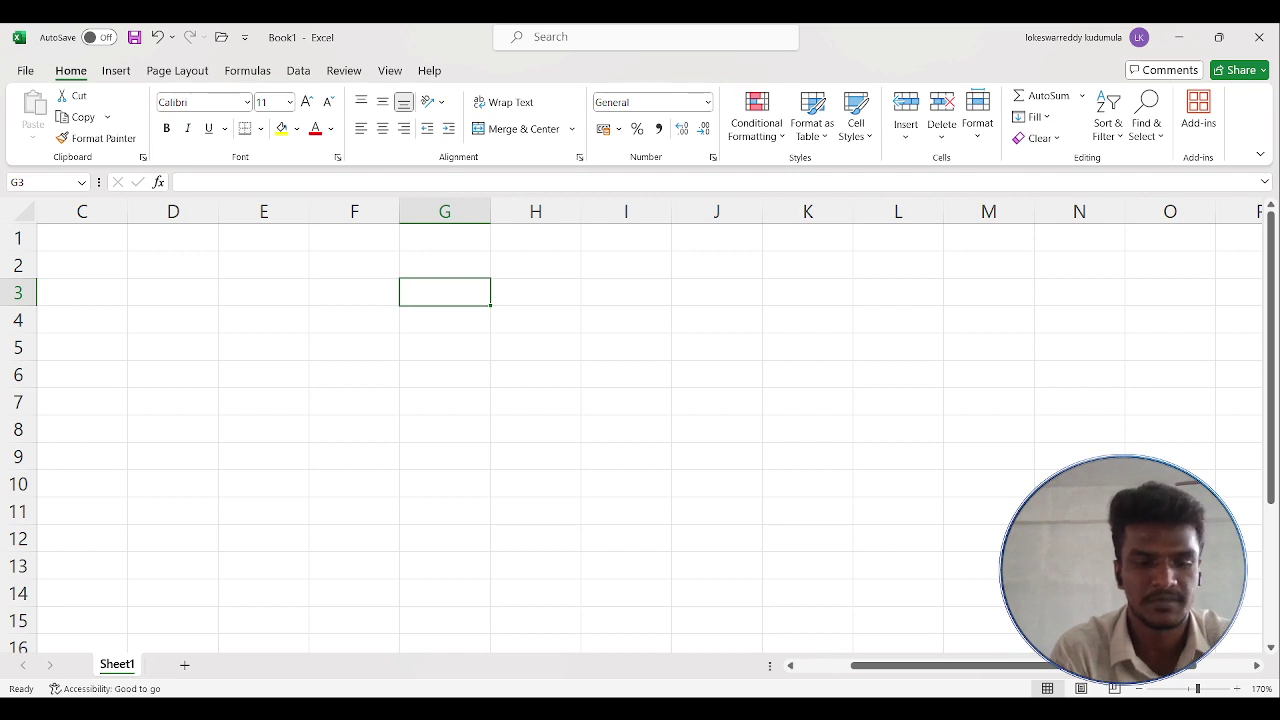
type("Sho")
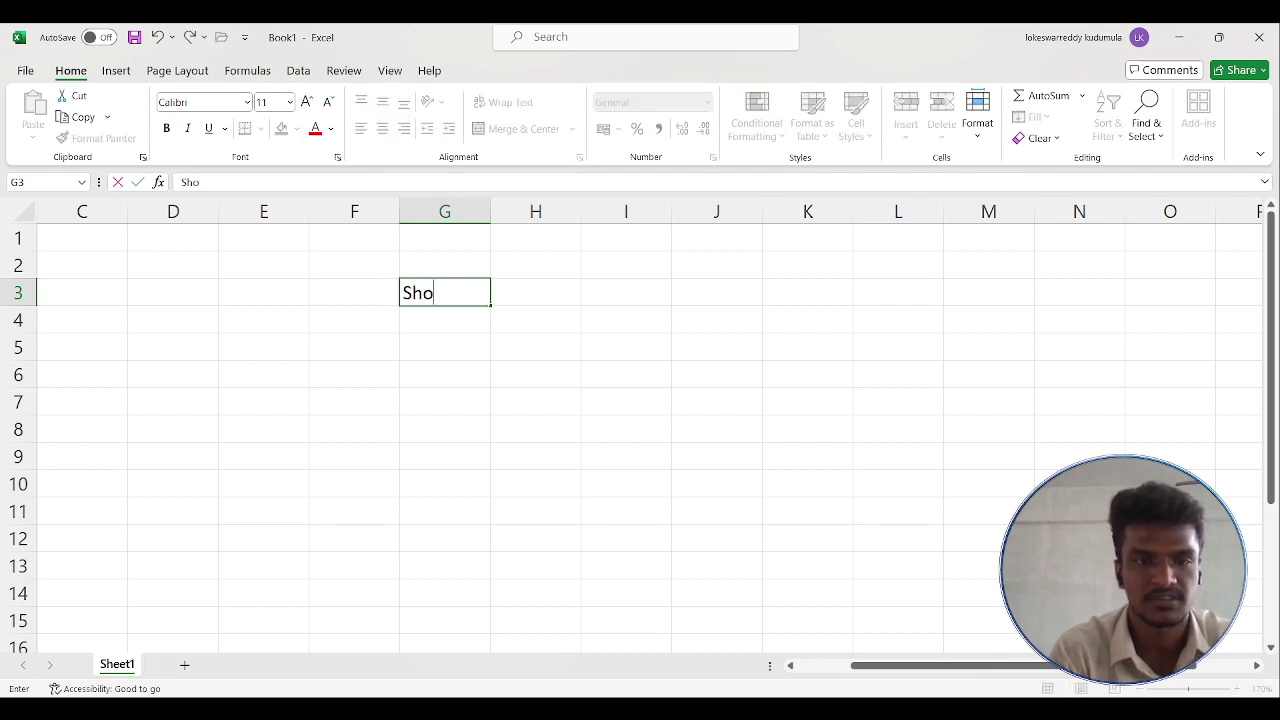
type("rtcut ")
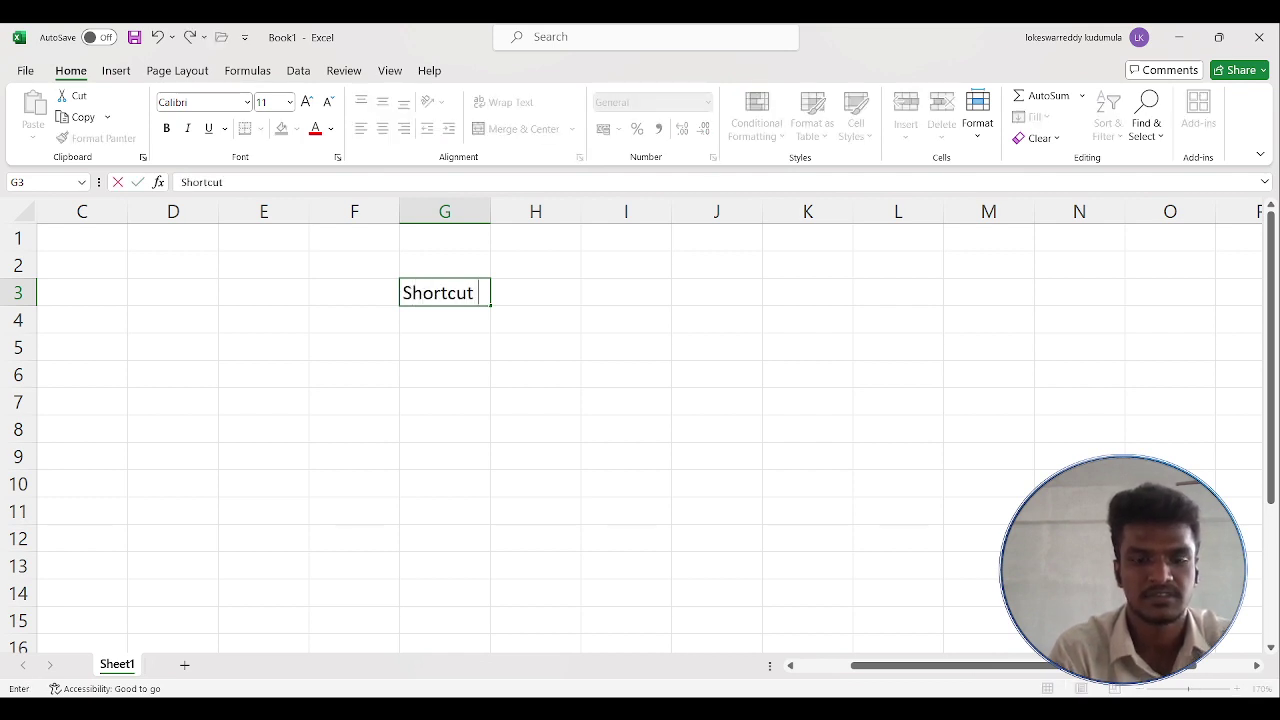
type("Keys i")
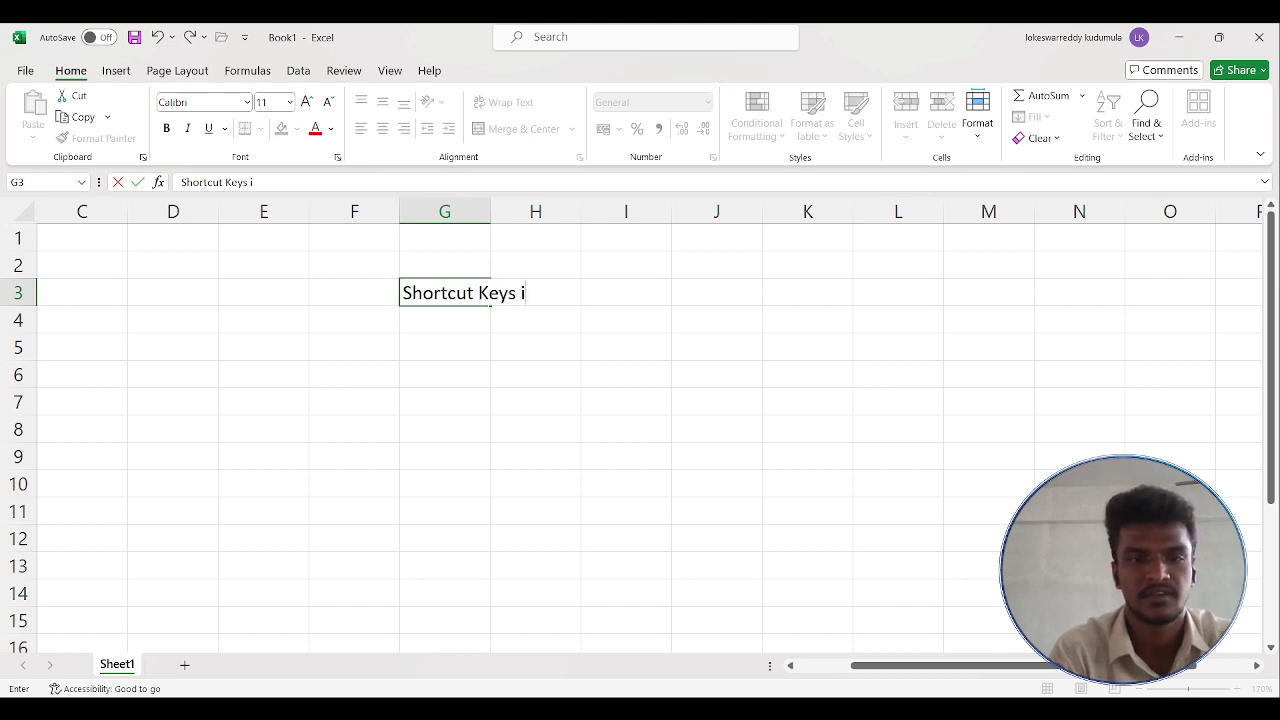
type("n Ms e")
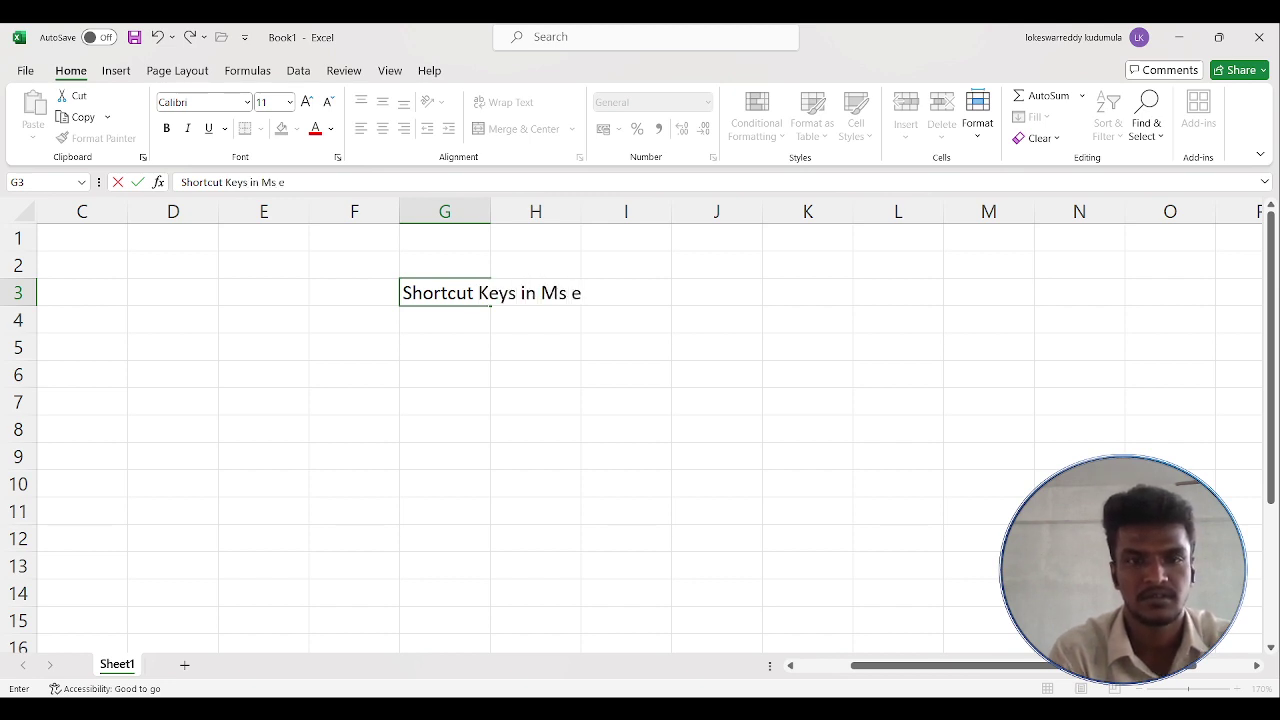
key("BackSpace")
type("E")
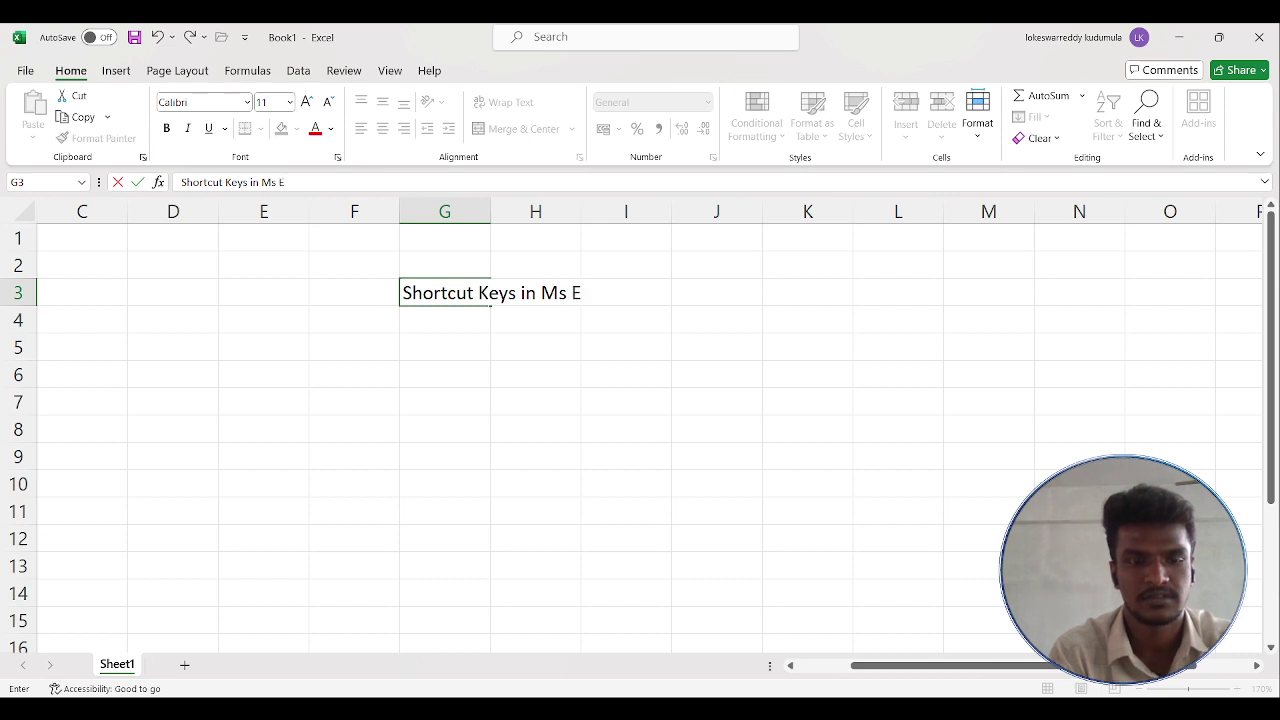
type("xcel")
key("Return")
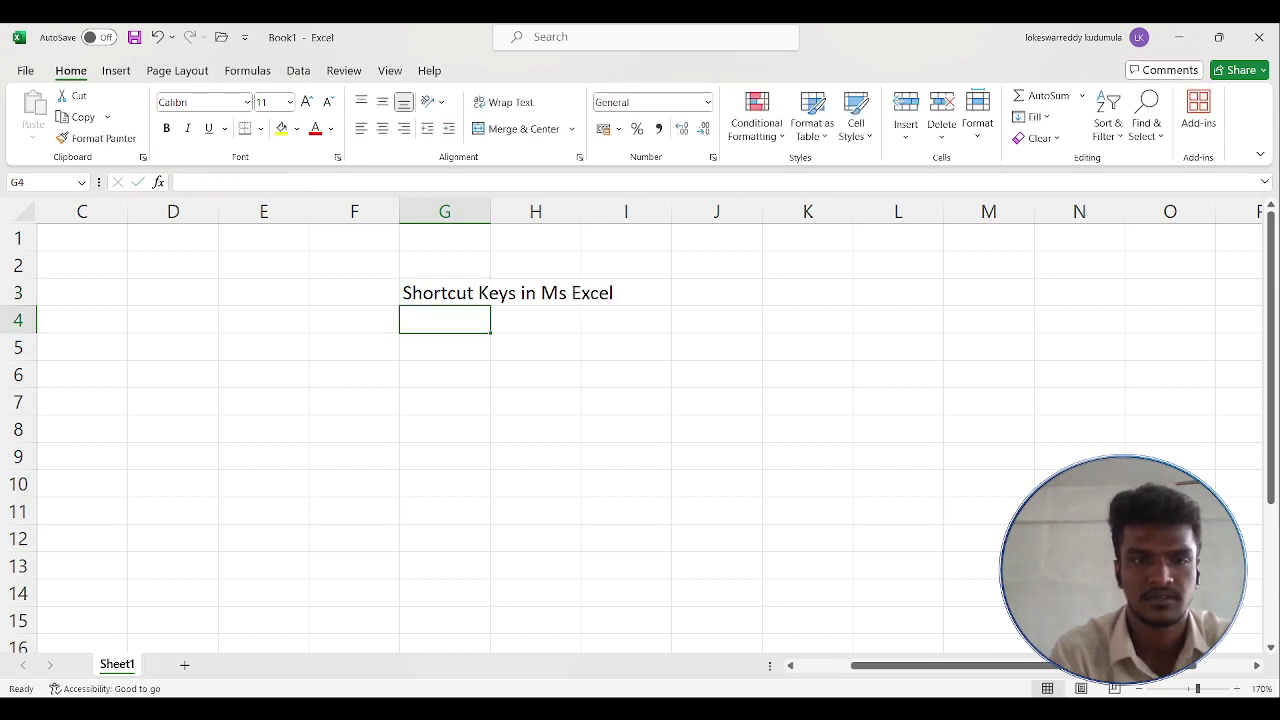
Format the title range G3:I3 with red font color and yellow fill
key("Up")
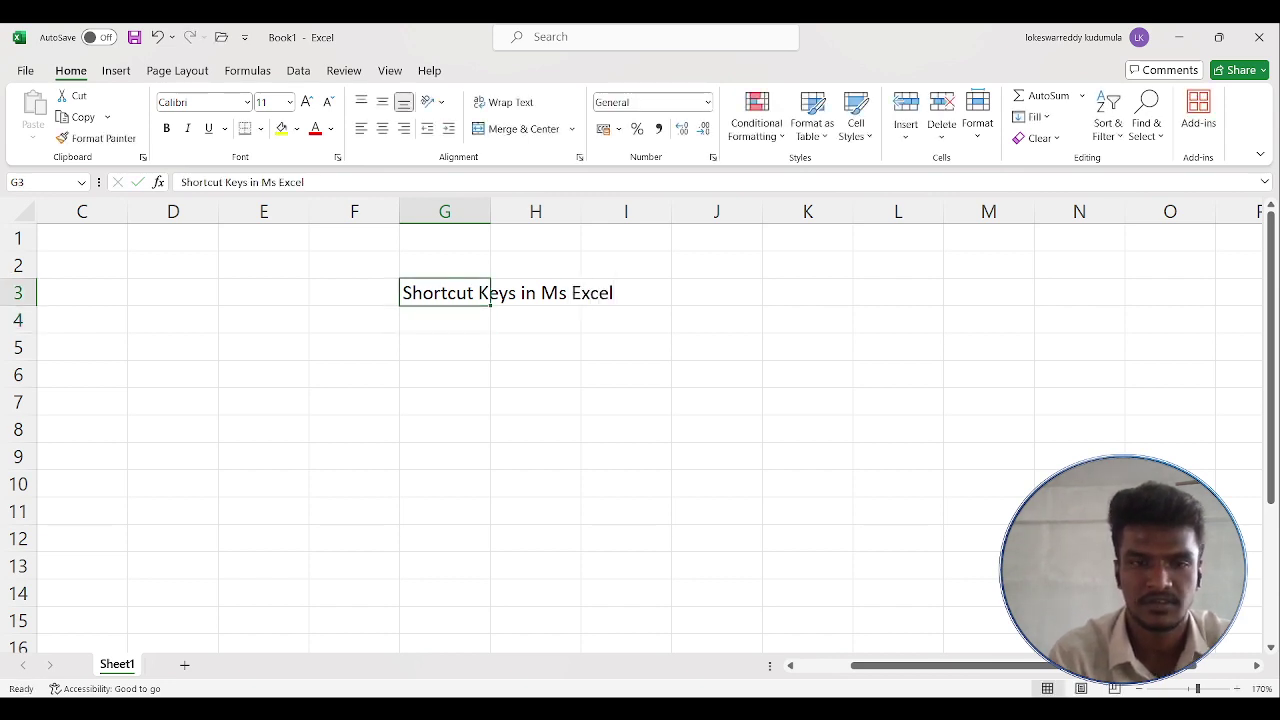
key("shift+Right")
key("shift+Right")
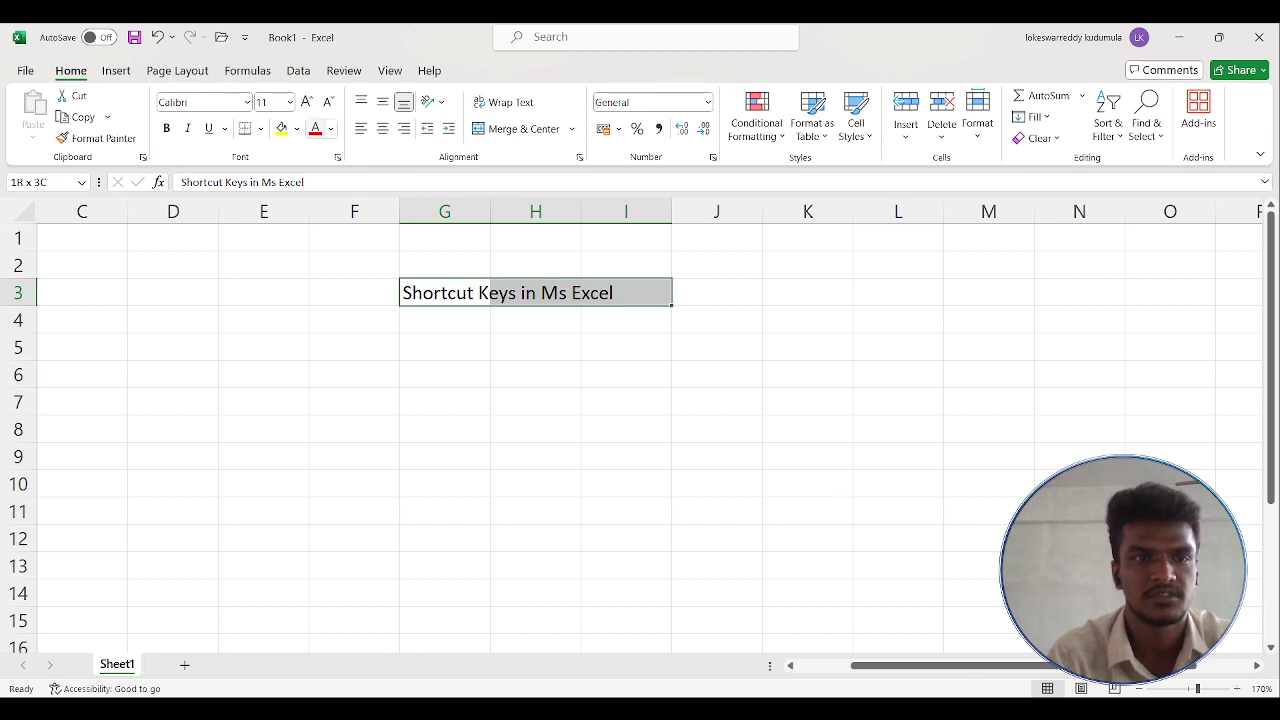
left_click(315, 128)
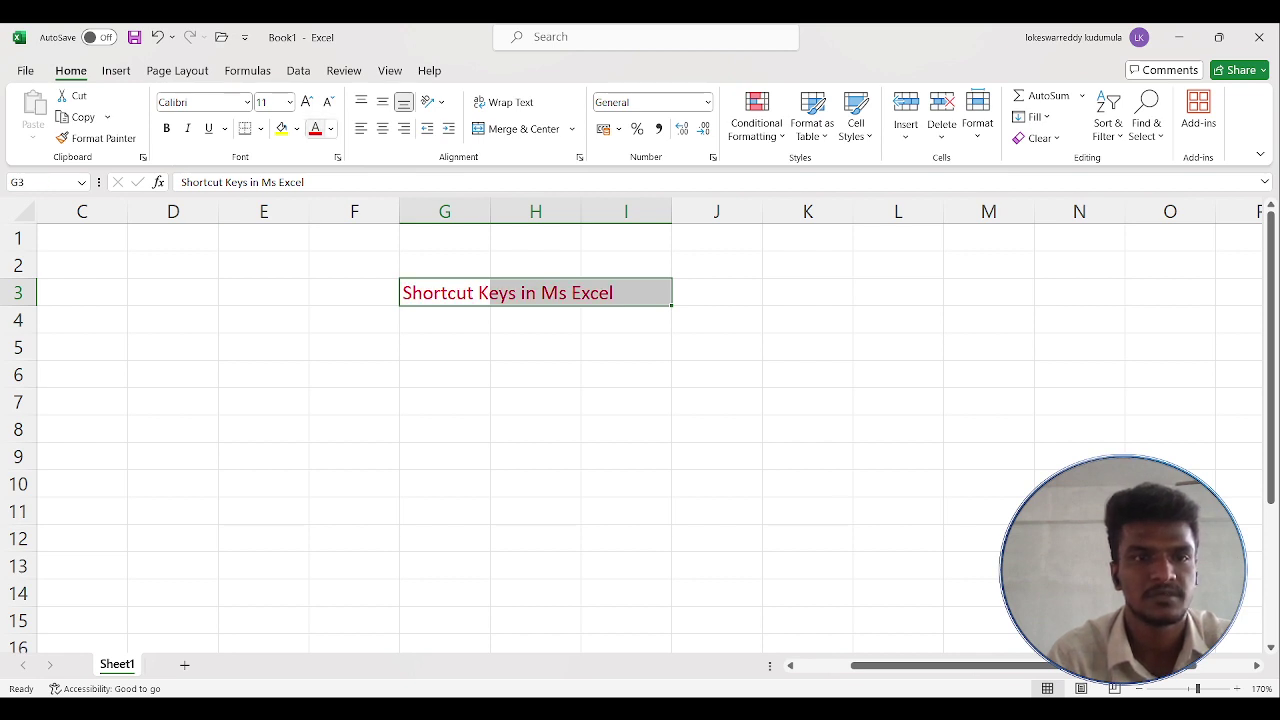
left_click(281, 128)
left_click(535, 456)
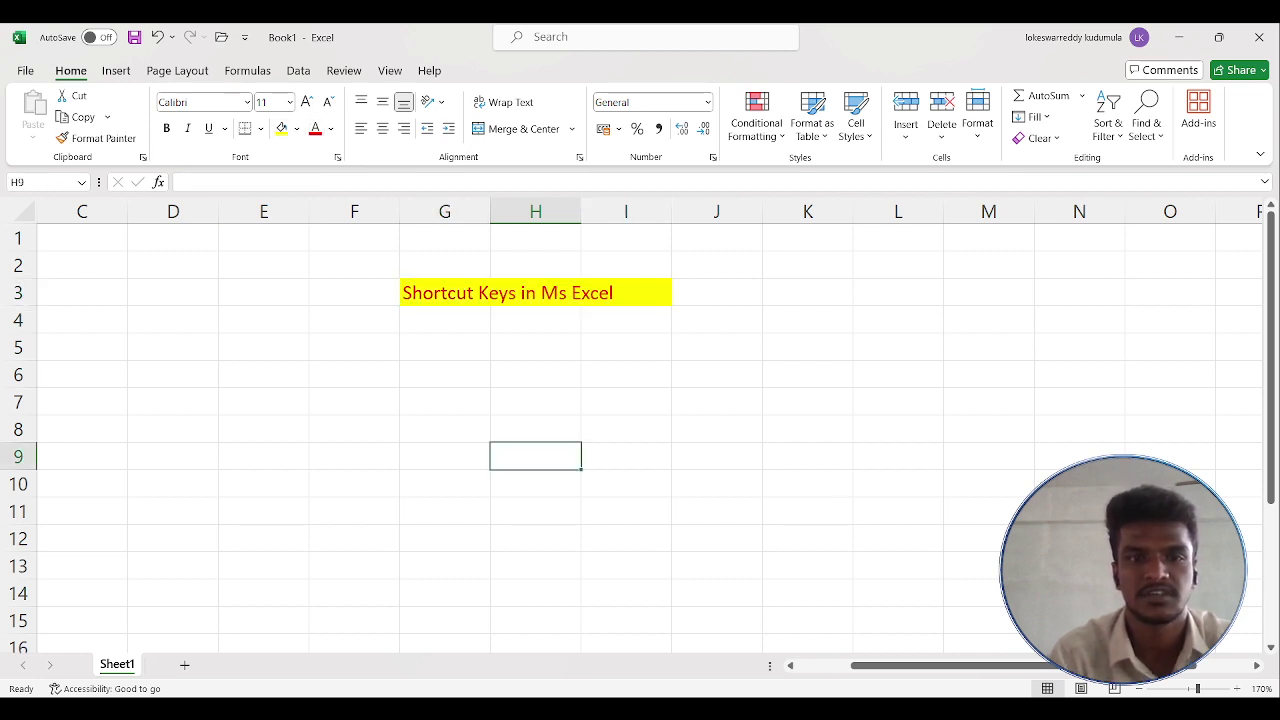
Enter "cntrl+A" in cell G5 as the first shortcut below the title
left_click(445, 347)
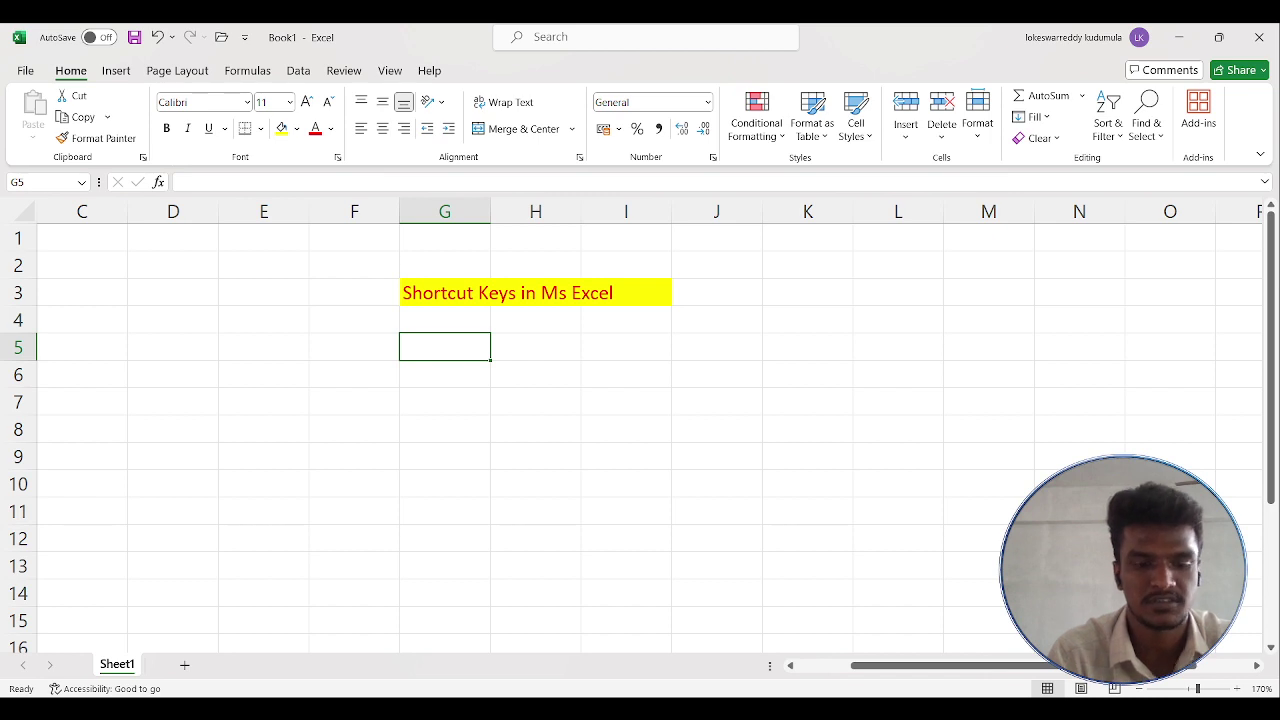
type("cnt")
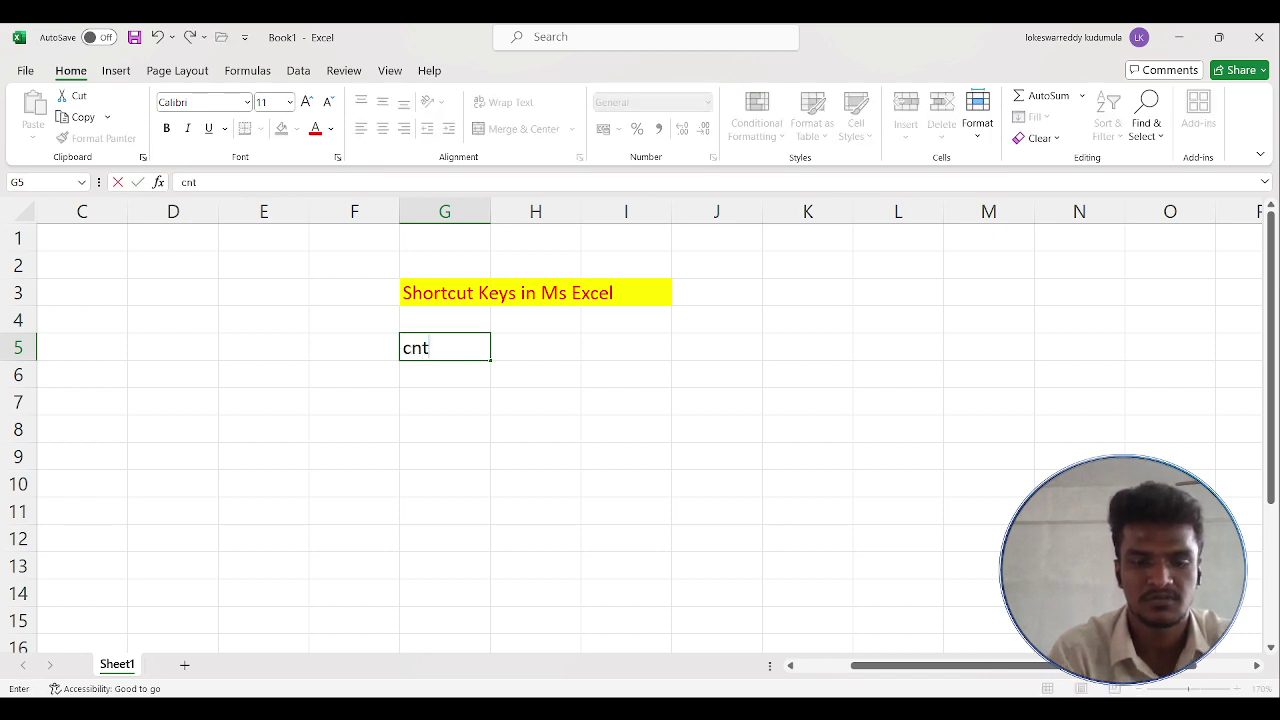
type("t")
key("BackSpace")
type("rl")
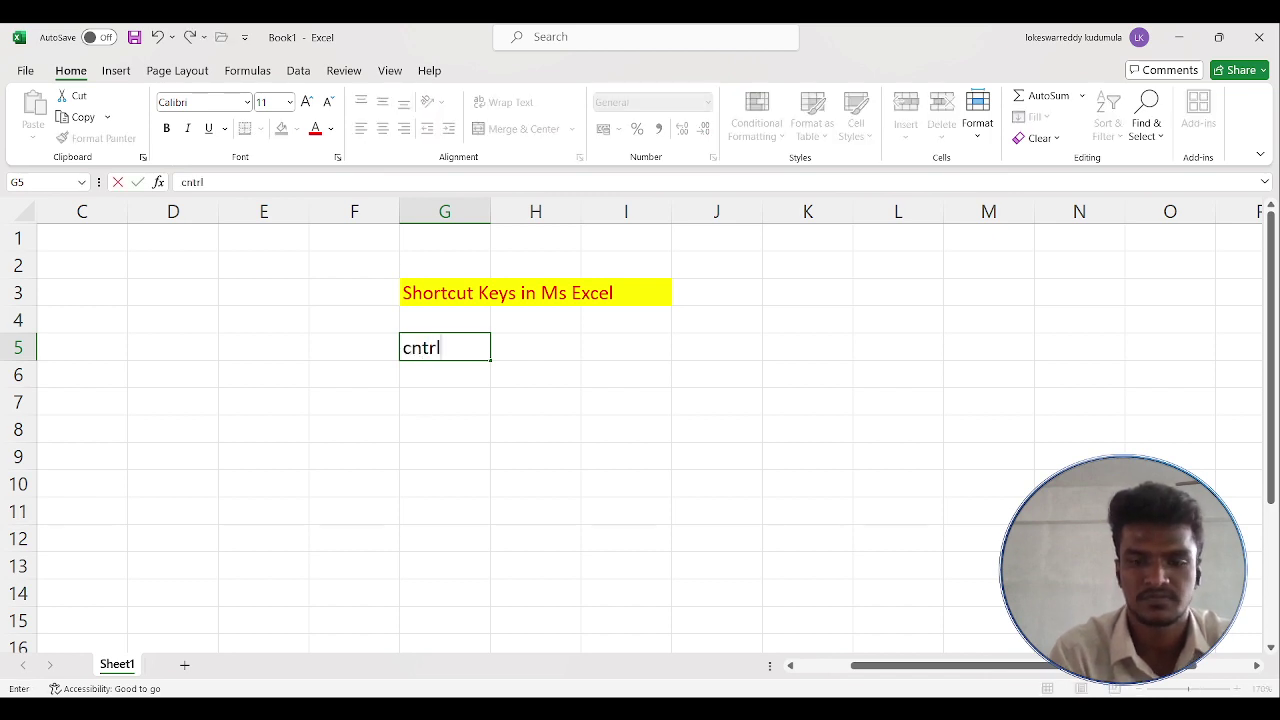
type("+a")
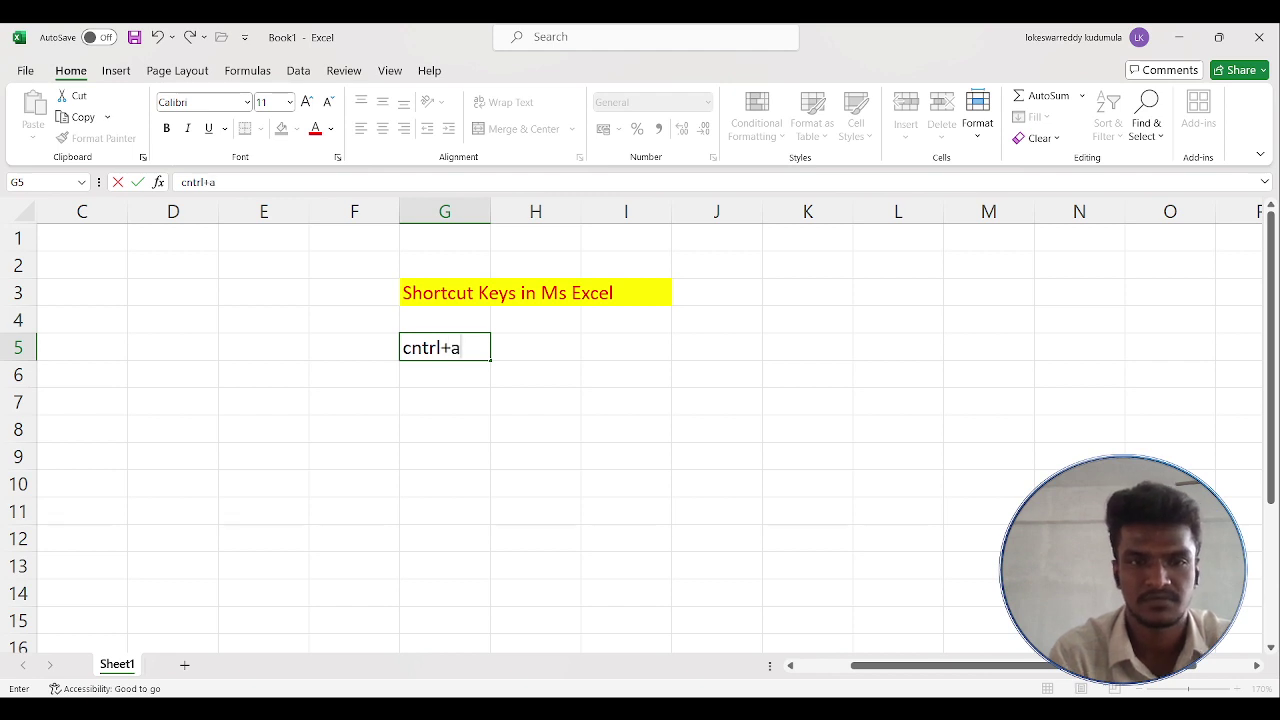
key("BackSpace")
type("A")
key("Return")
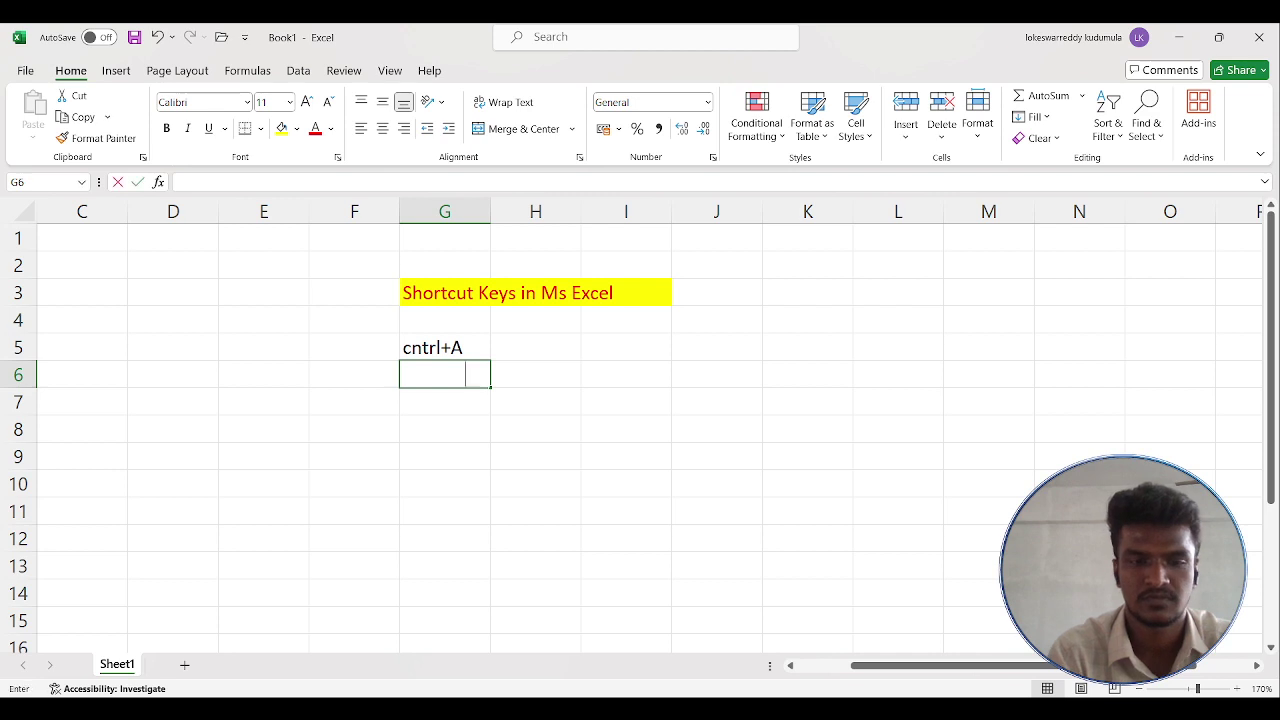
Enter "Cntrl+B" as the second shortcut in cell G6
type("Cn")
key("BackSpace")
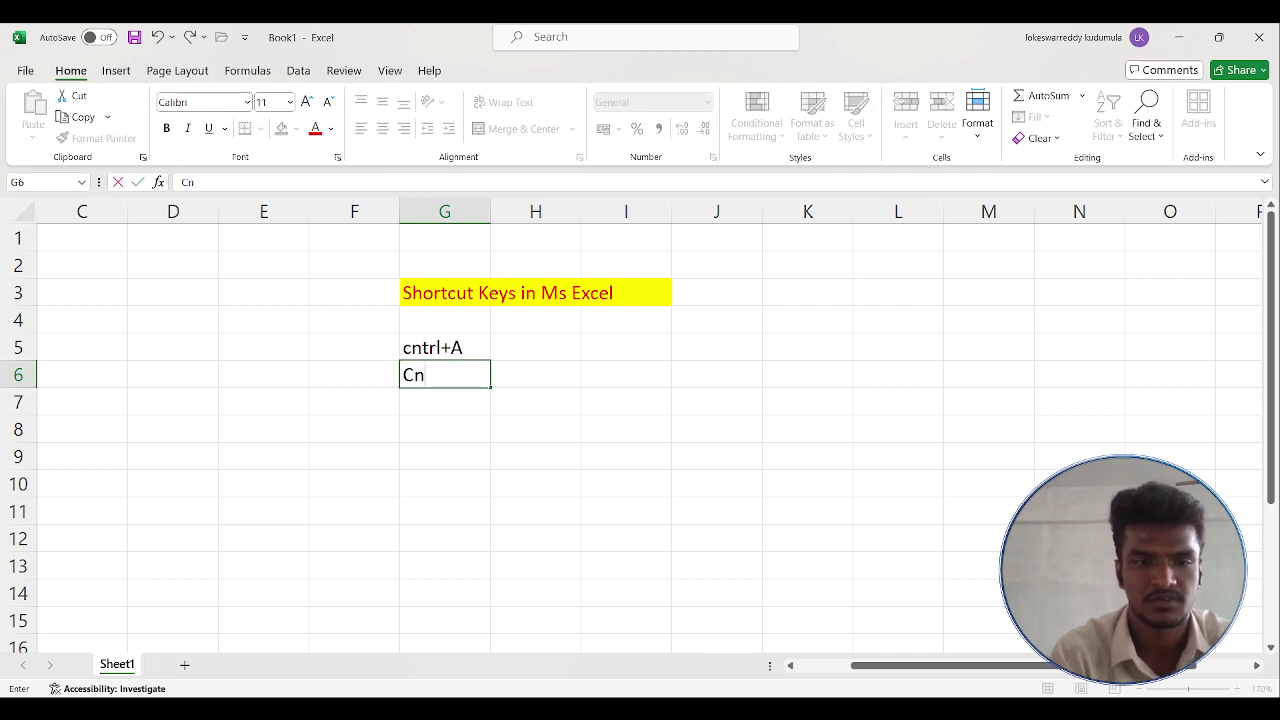
type("b")
key("BackSpace")
key("BackSpace")
type("ntrl")
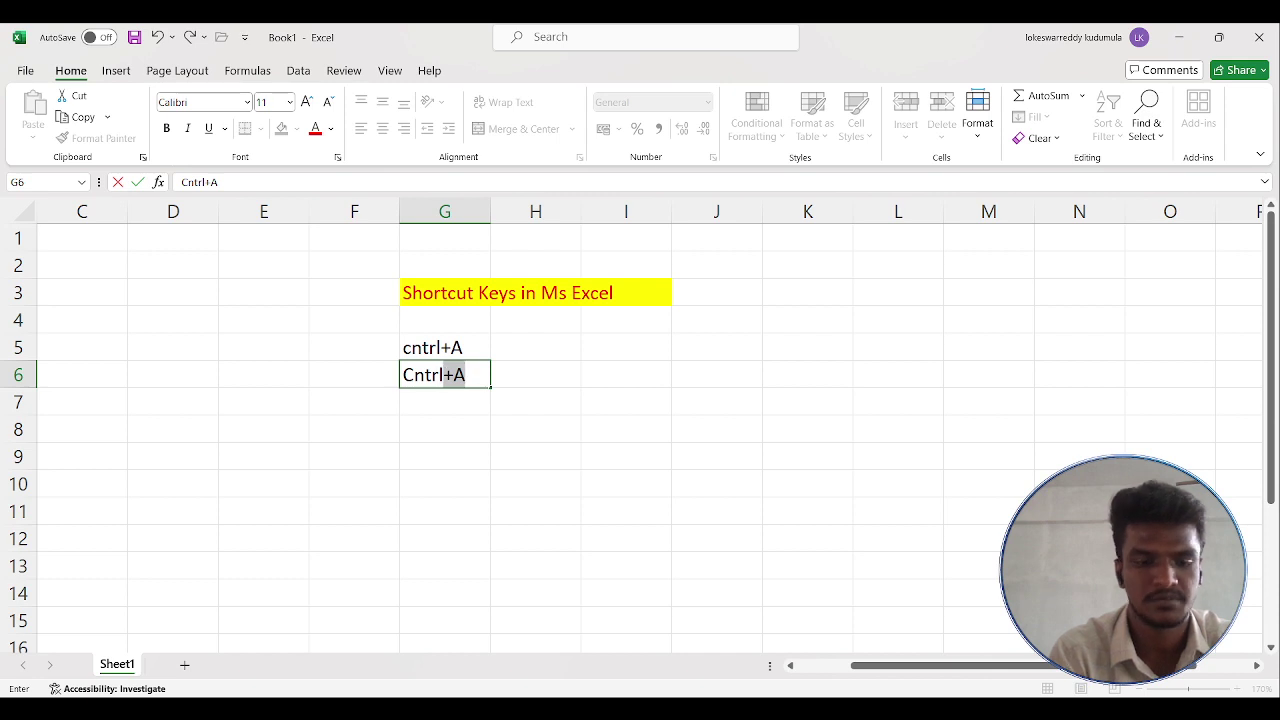
type("+b")
key("BackSpace")
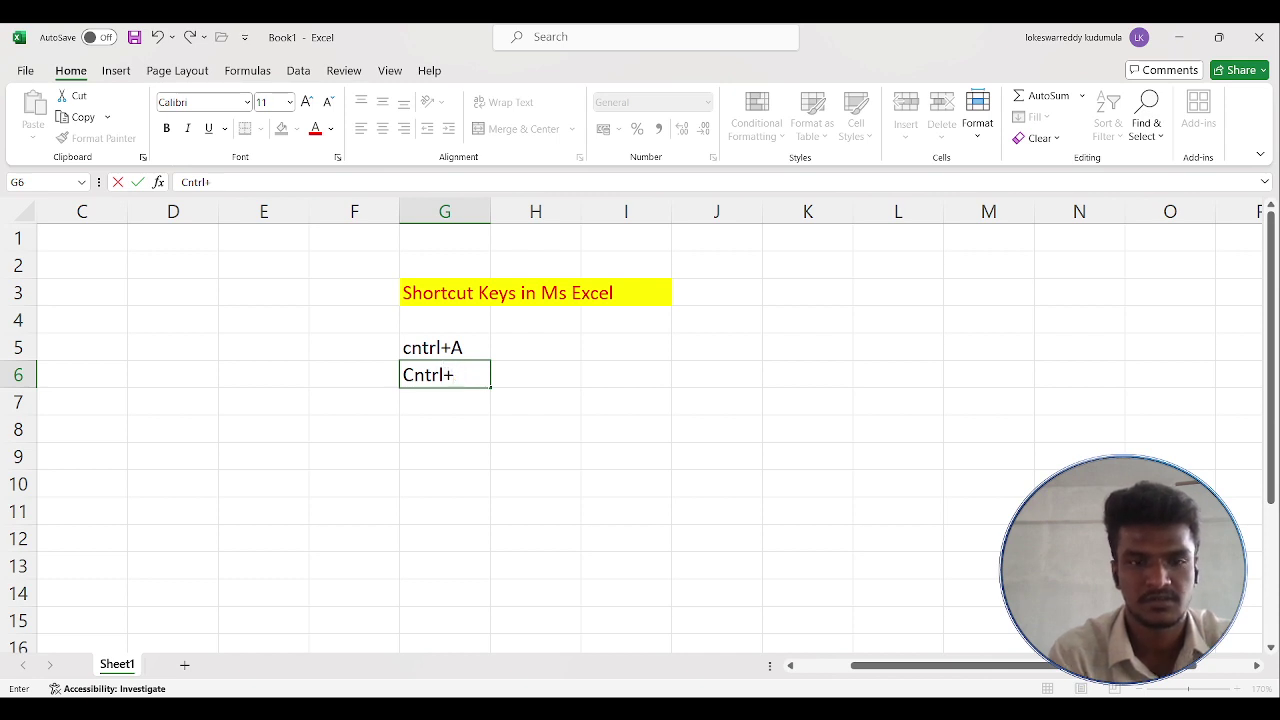
type("B")
key("Return")
Enter "cntrl+c" in cell G7 and "cntrl+d" in cell G8
type("cn")
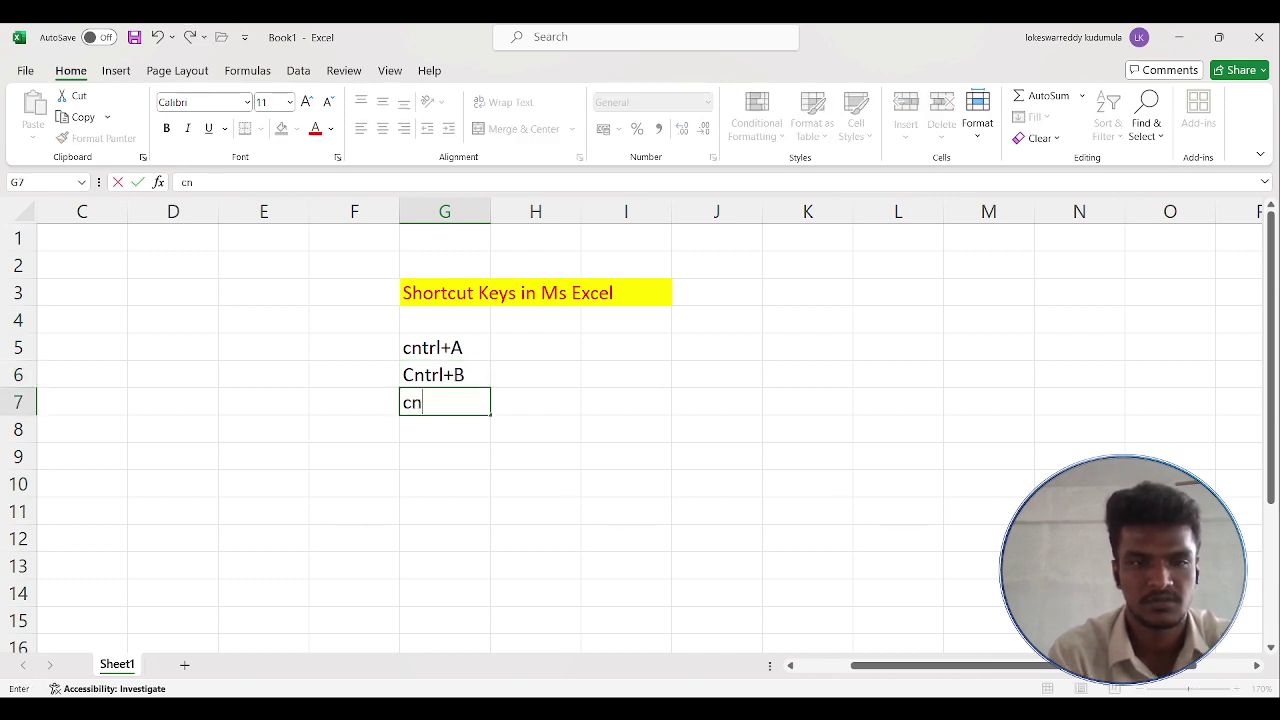
type("trl+c")
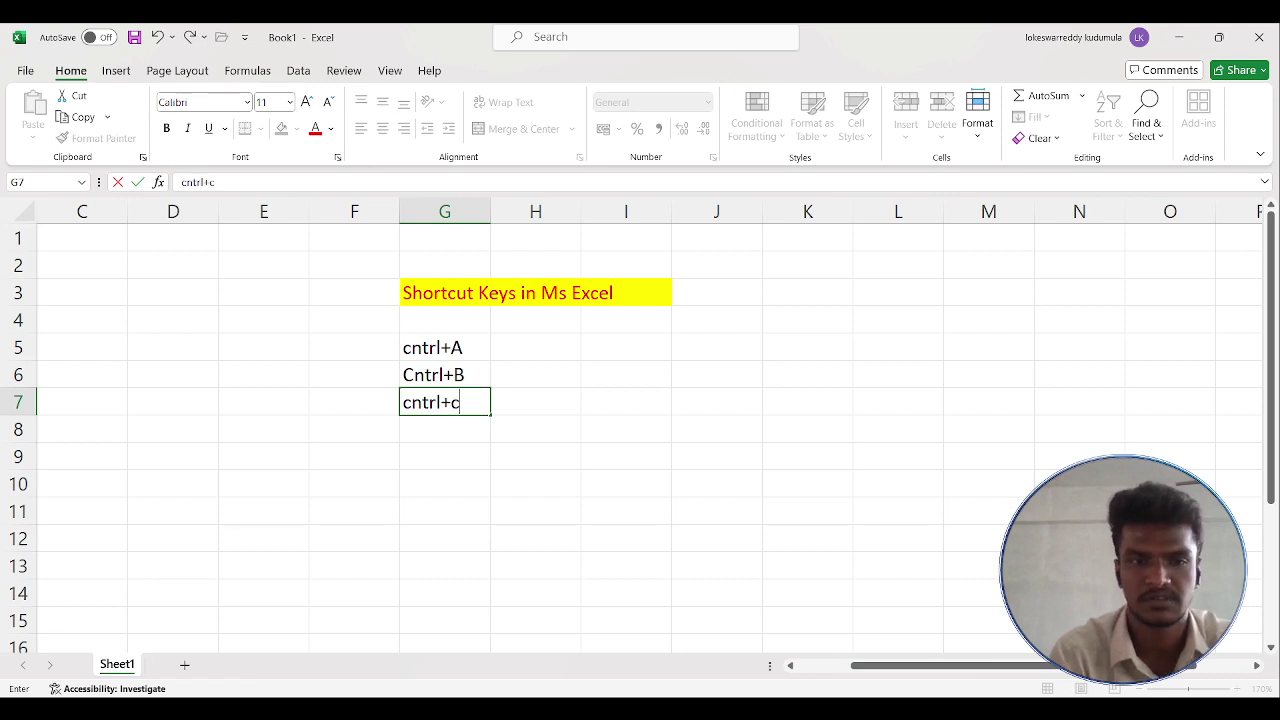
key("Return")
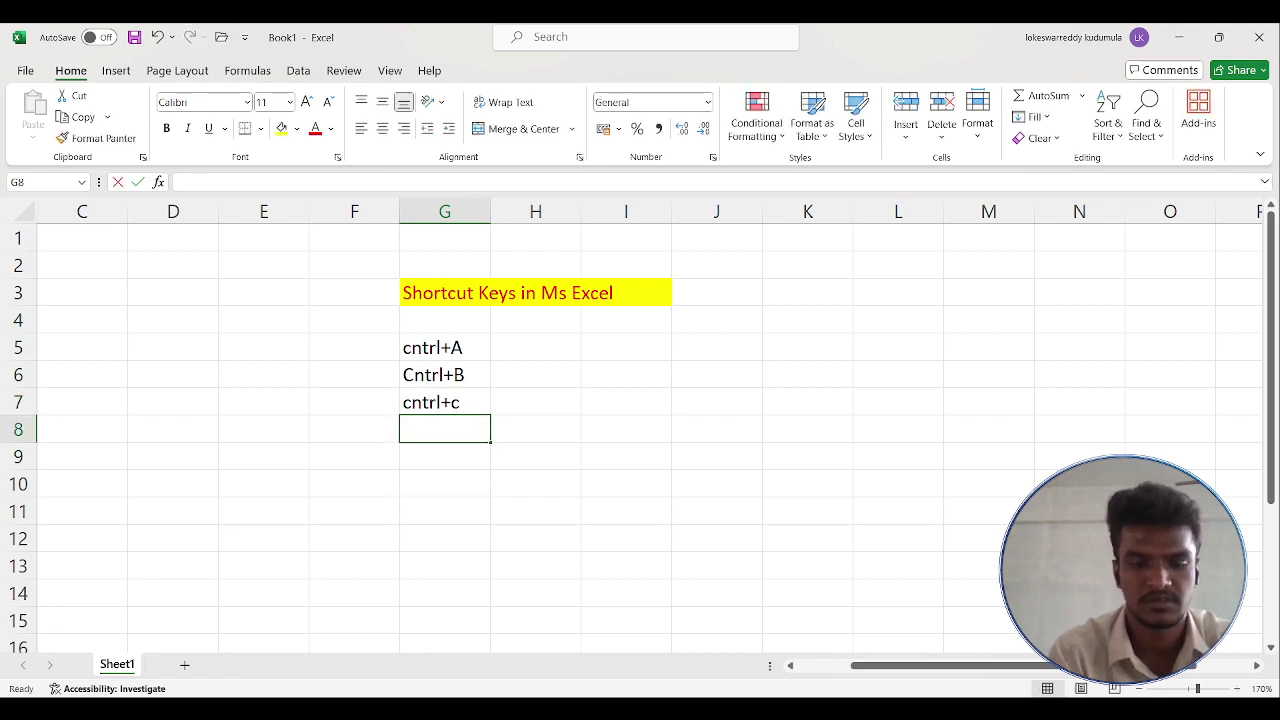
type("cntrl+d")
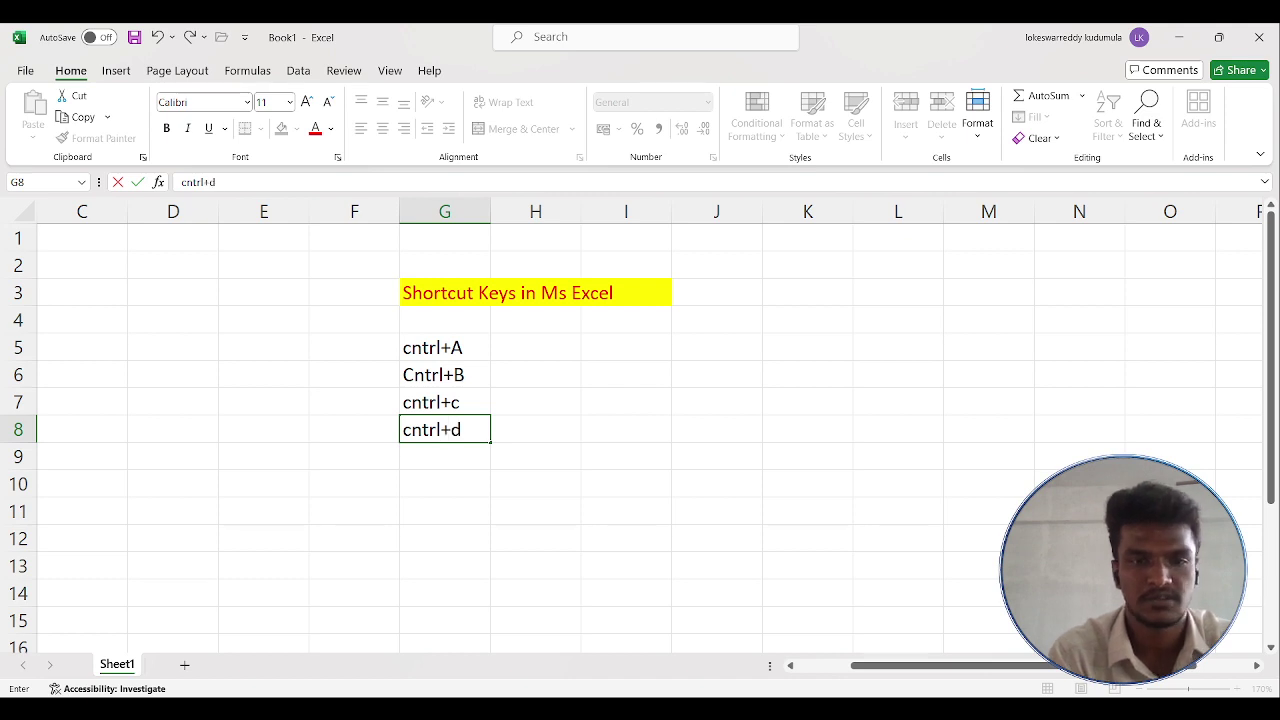
key("Return")
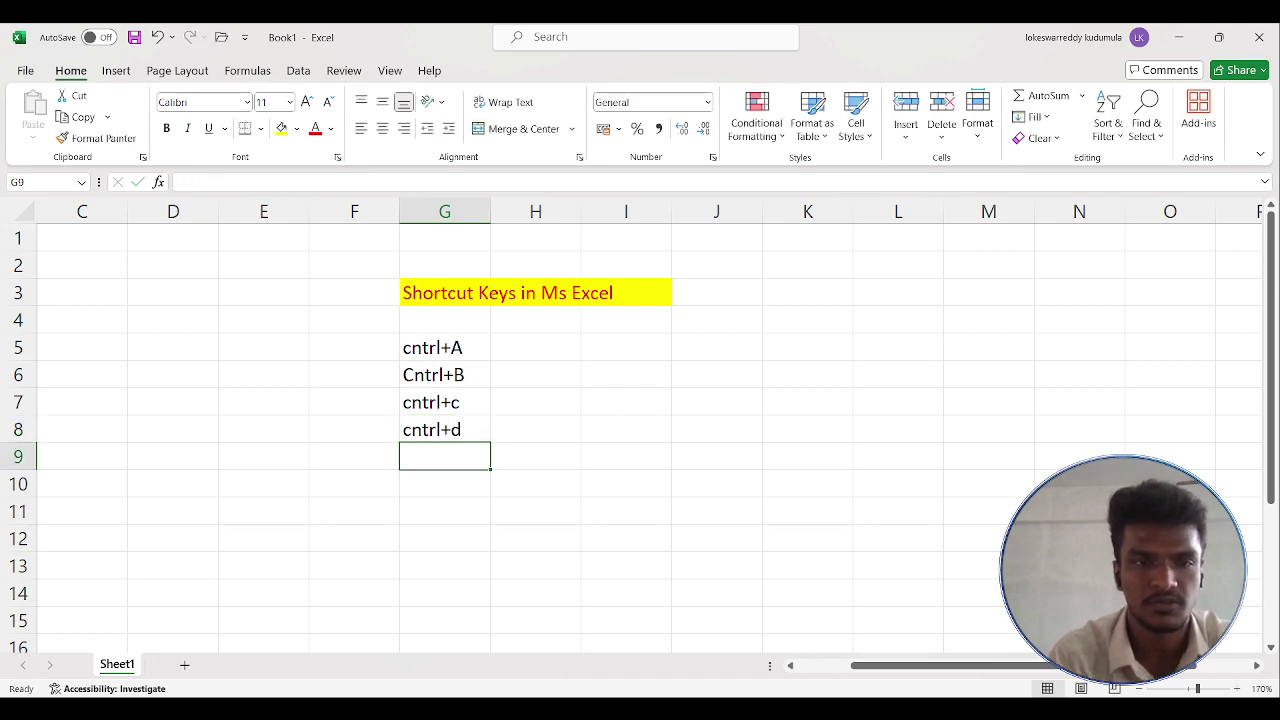
Fill the cntrl+A cell G5 with yellow and the Cntrl+B cell G6 with light green
left_click(445, 347)
mouse_move(445, 347)
left_mouse_down()
mouse_move(445, 429)
mouse_move(445, 347)
left_mouse_up()
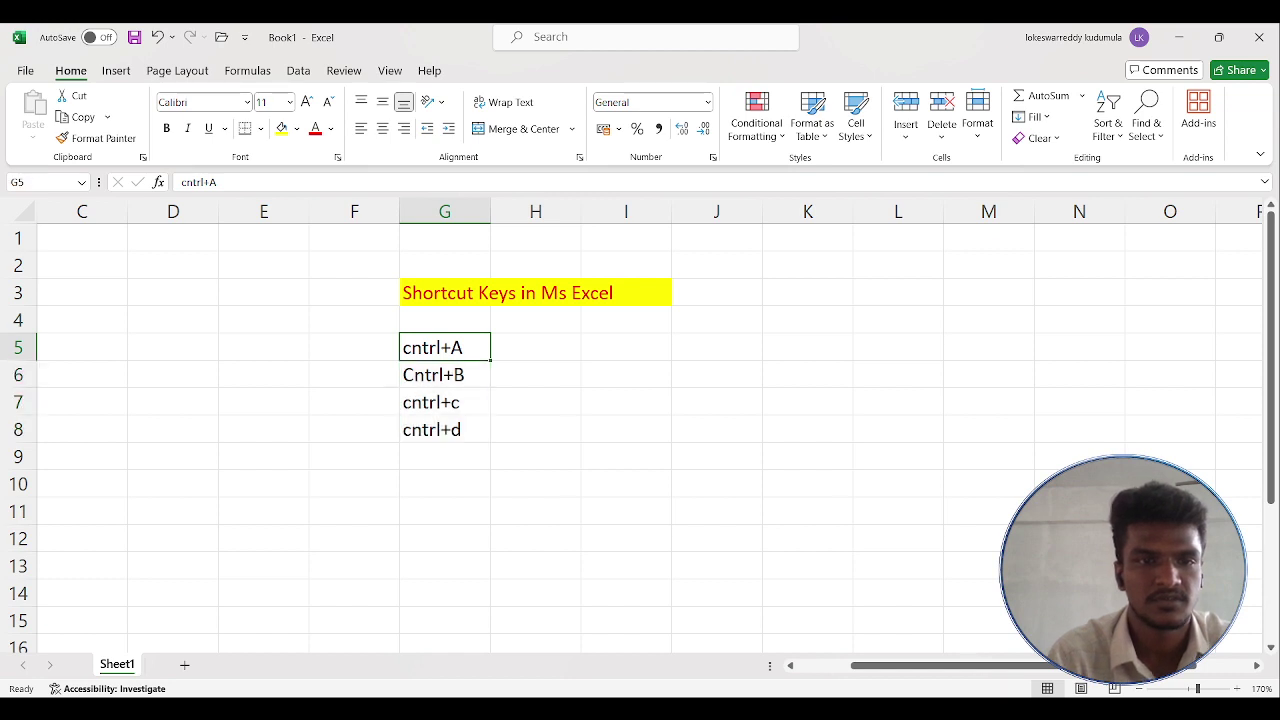
left_click(281, 128)
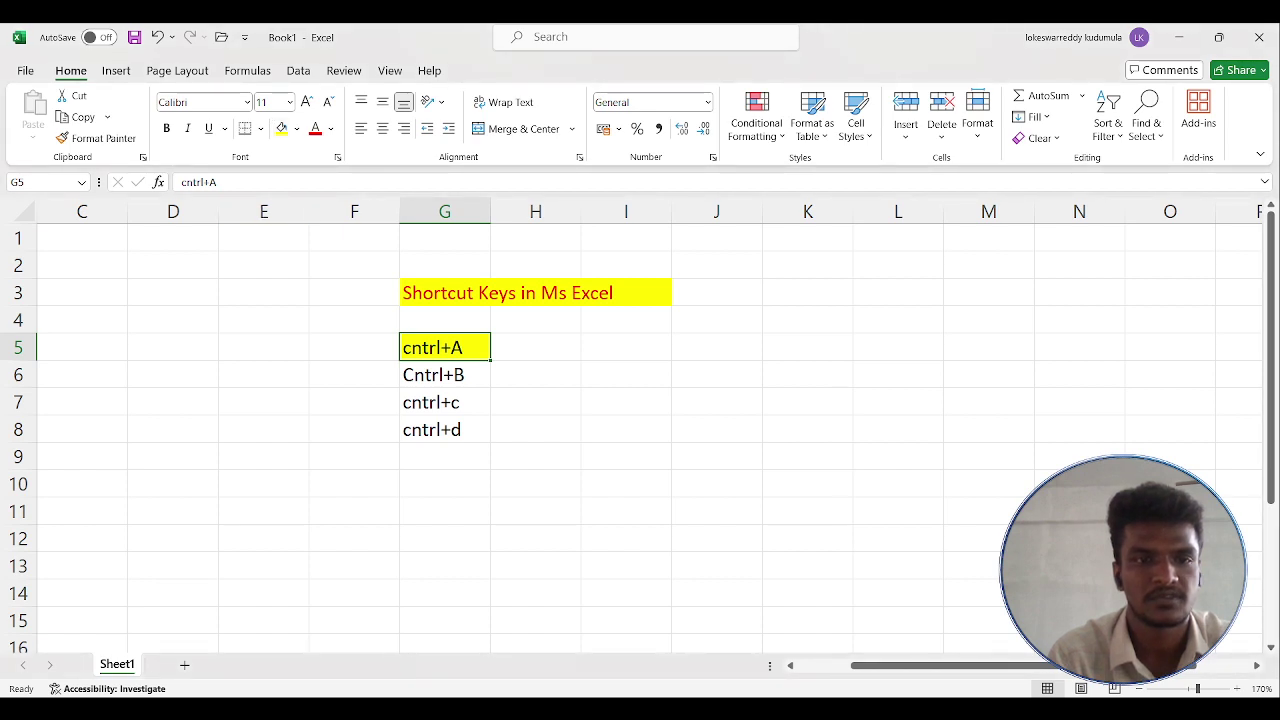
left_click(445, 375)
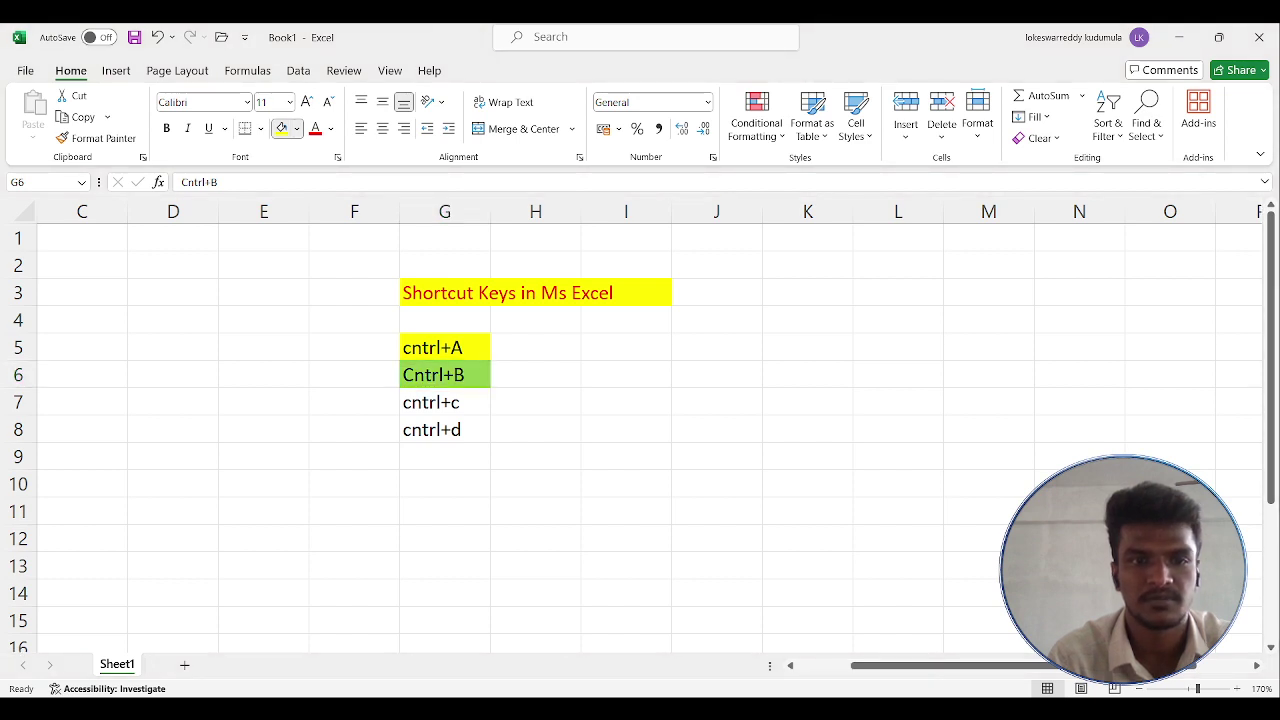
left_click(340, 262)
Fill the cntrl+c cell G7 with blue
left_click(445, 402)
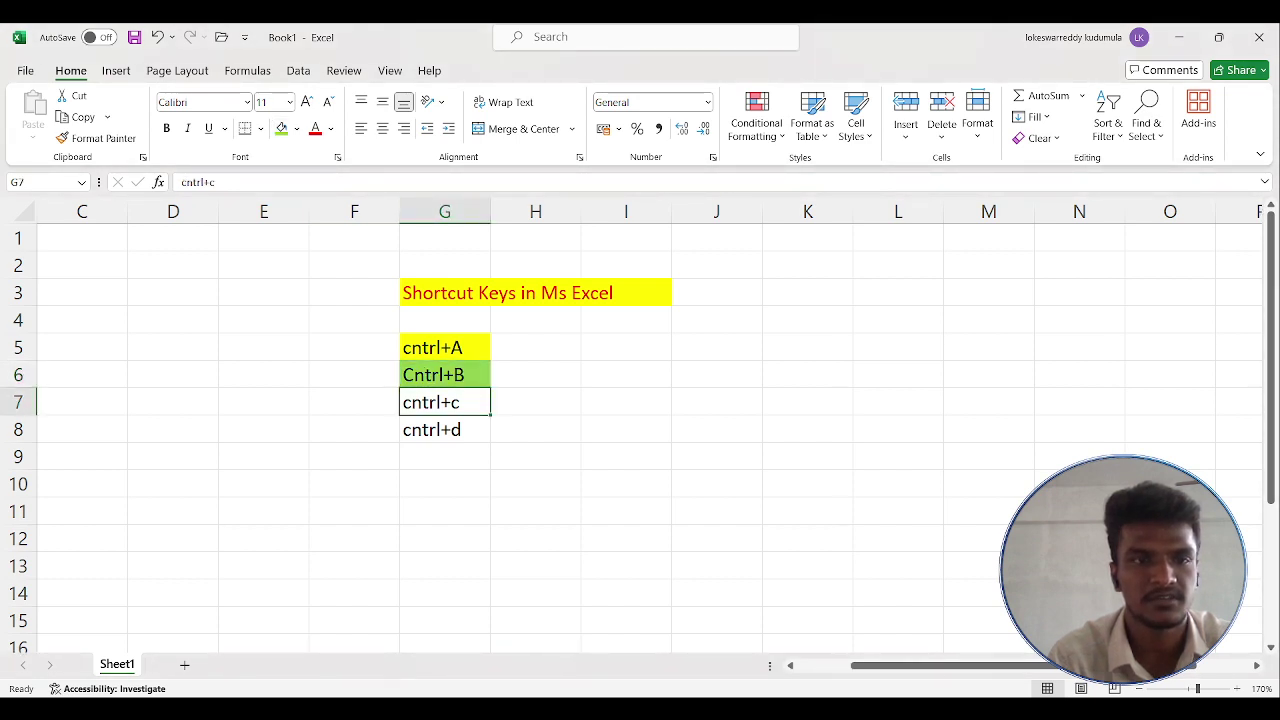
left_click(297, 129)
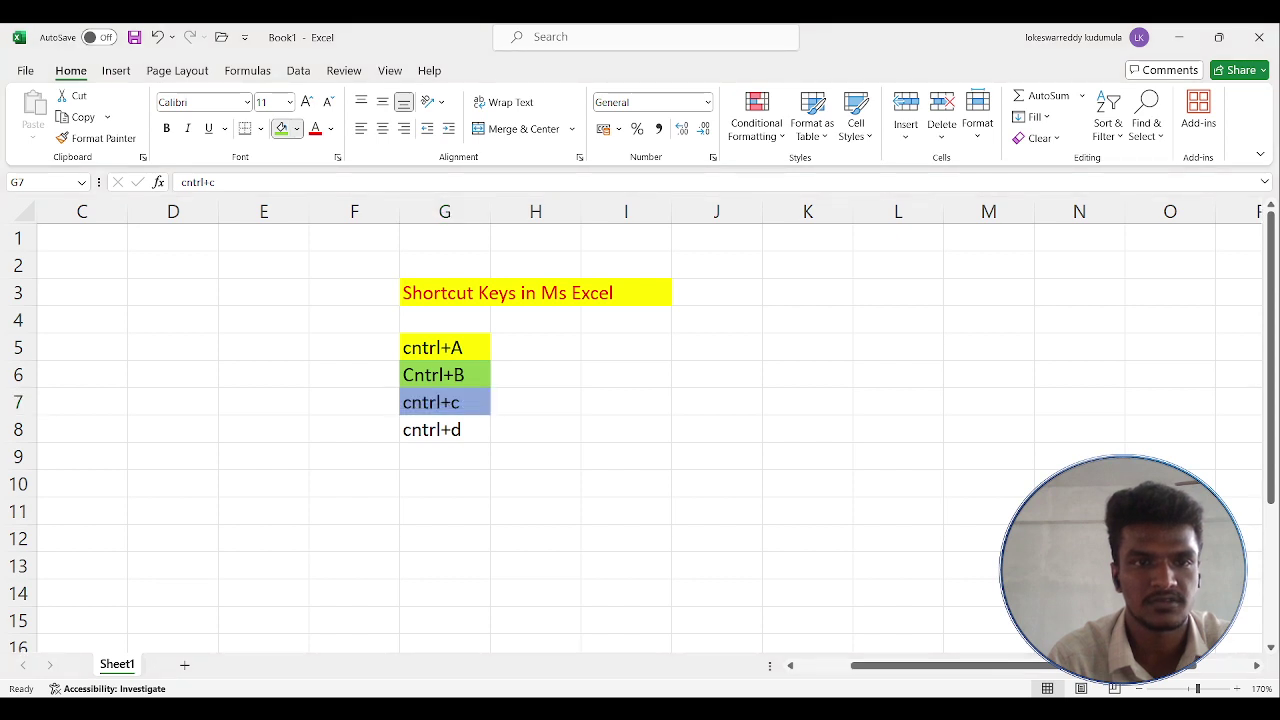
left_click(383, 262)
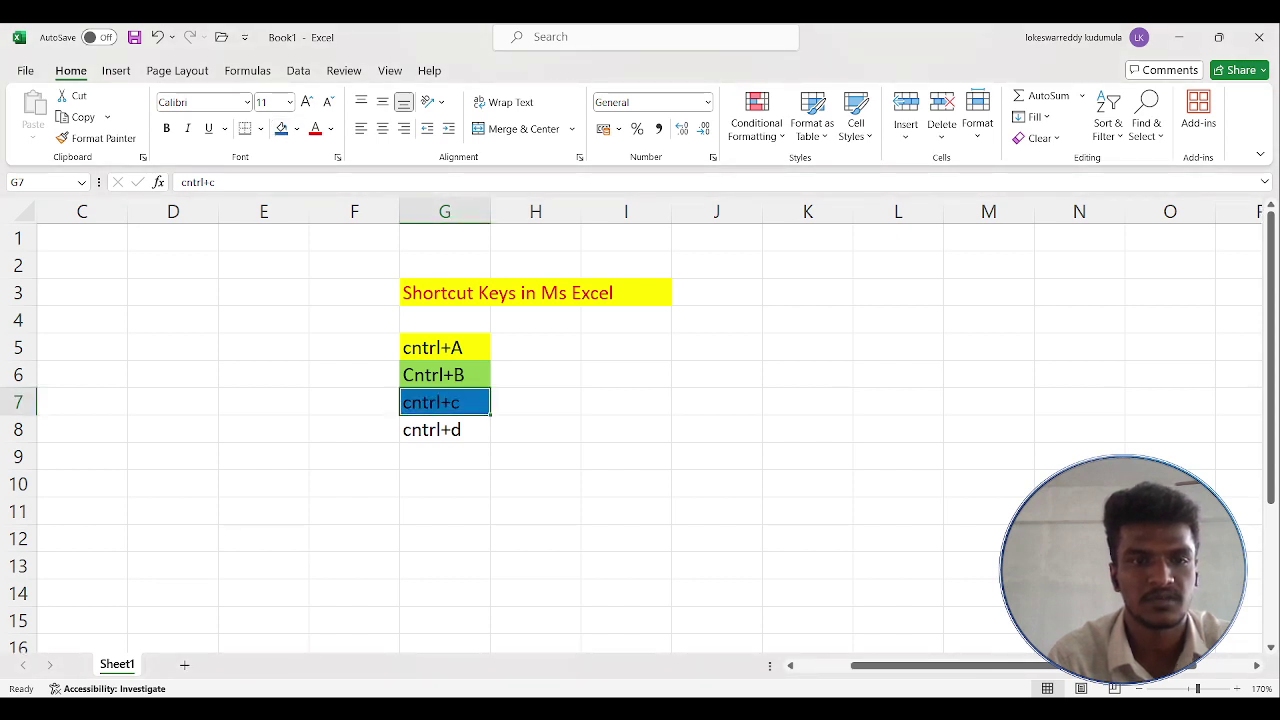
Fill the cntrl+d cell G8 with red
left_click(445, 430)
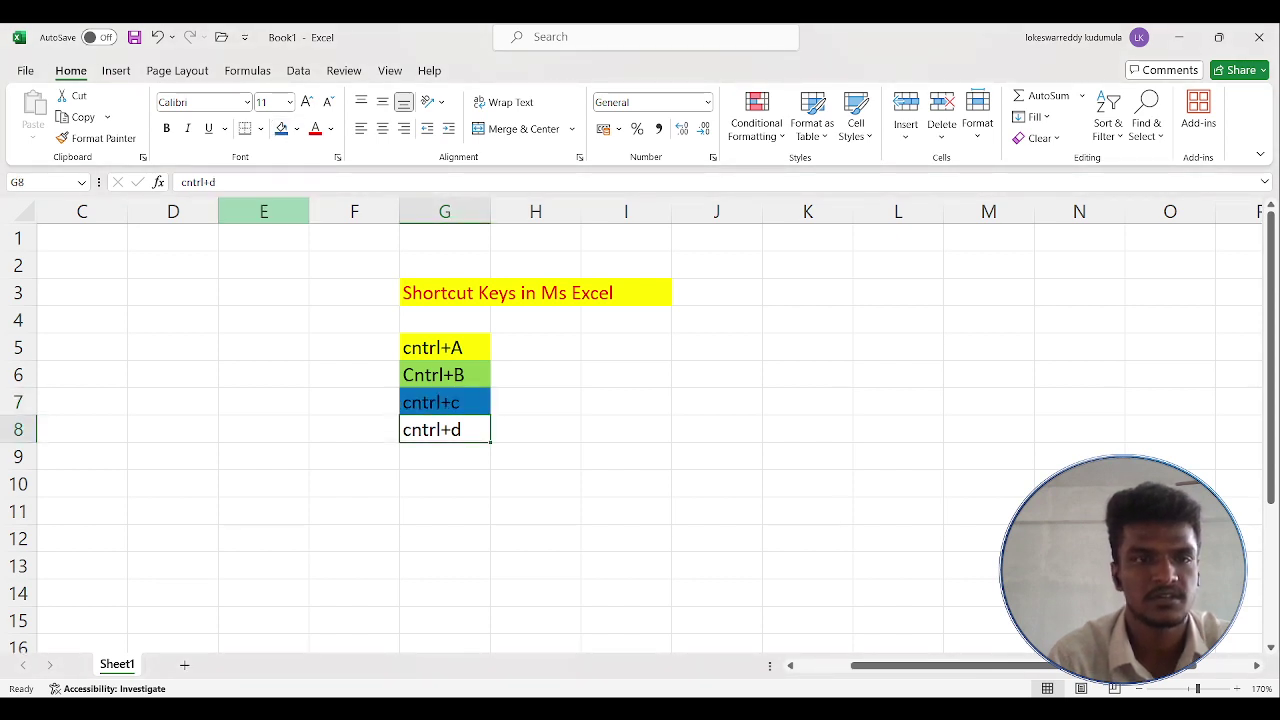
left_click(297, 129)
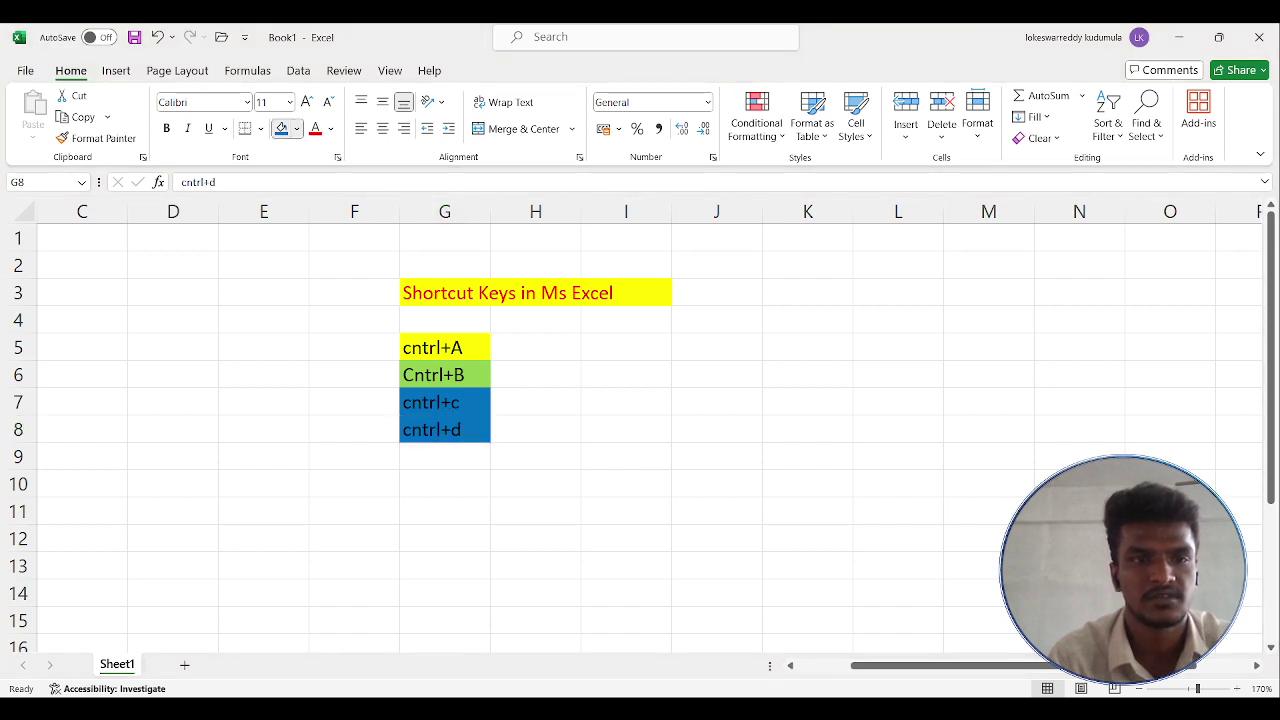
left_click(298, 264)
left_click(536, 429)
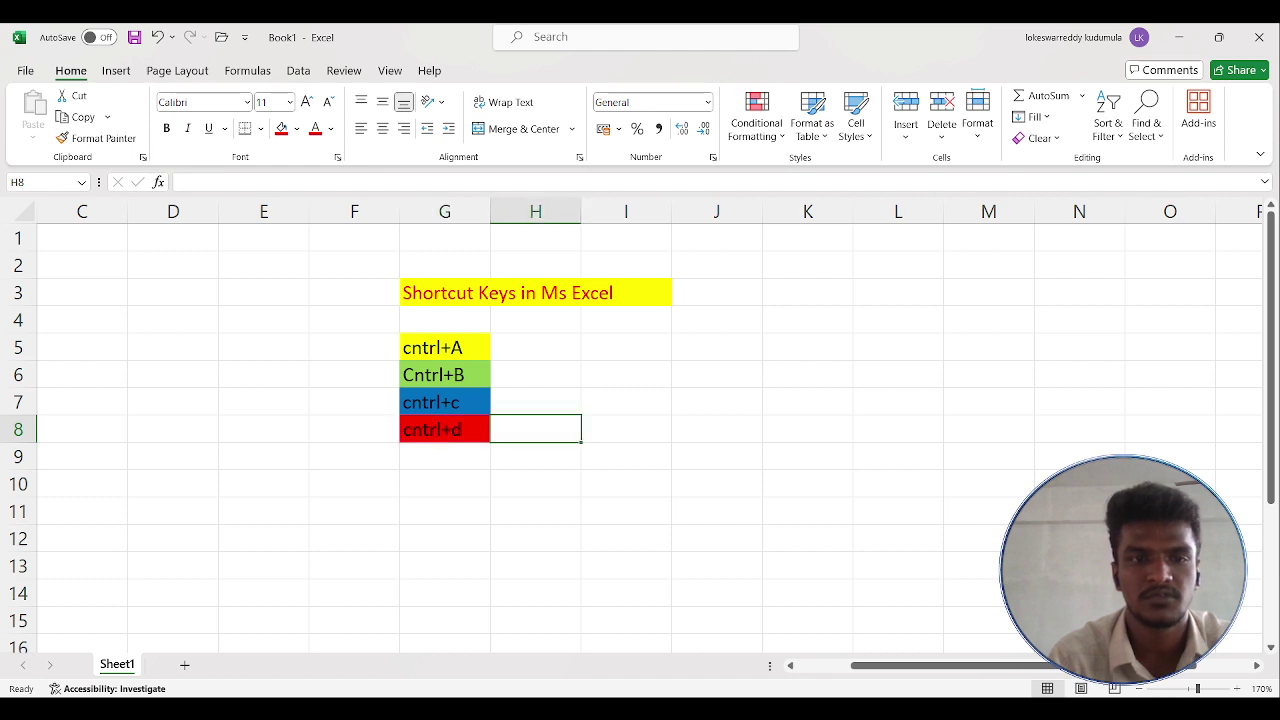
Select every cell in the worksheet and examine how far the selection extends across its rows and columns
scroll(632, 430, "down", 2)
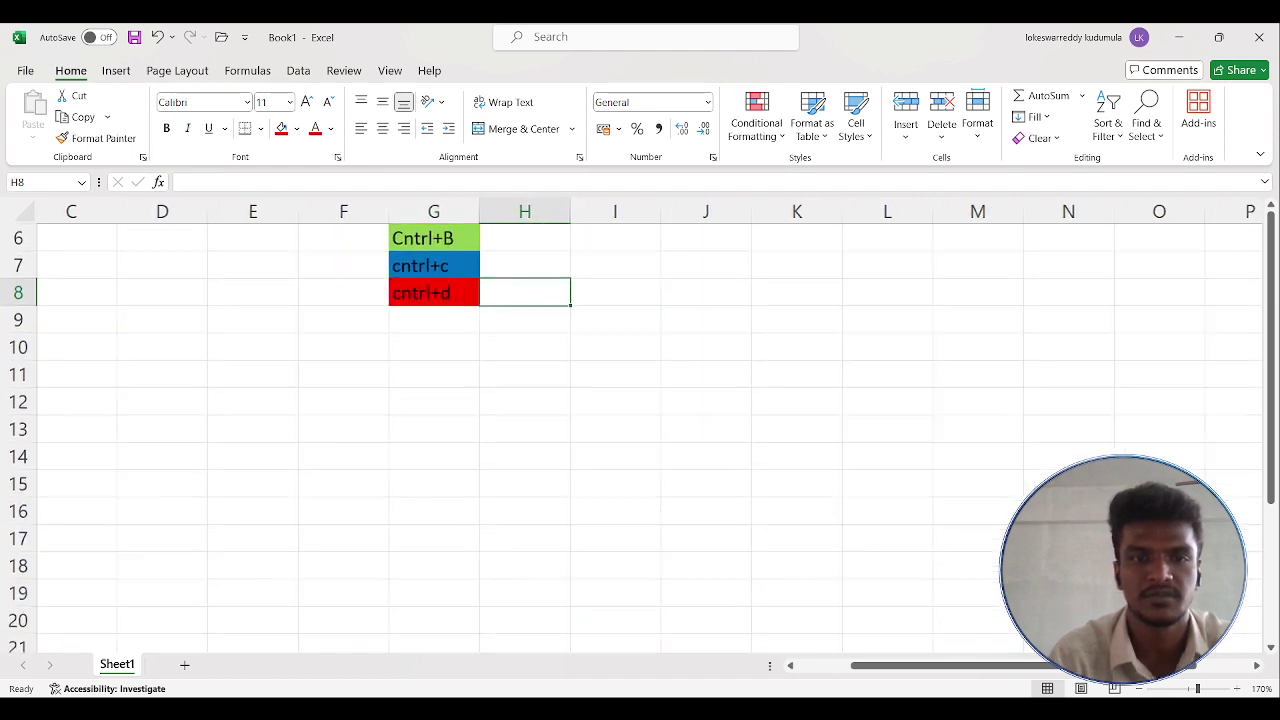
scroll(632, 430, "up", 2)
left_click(808, 320)
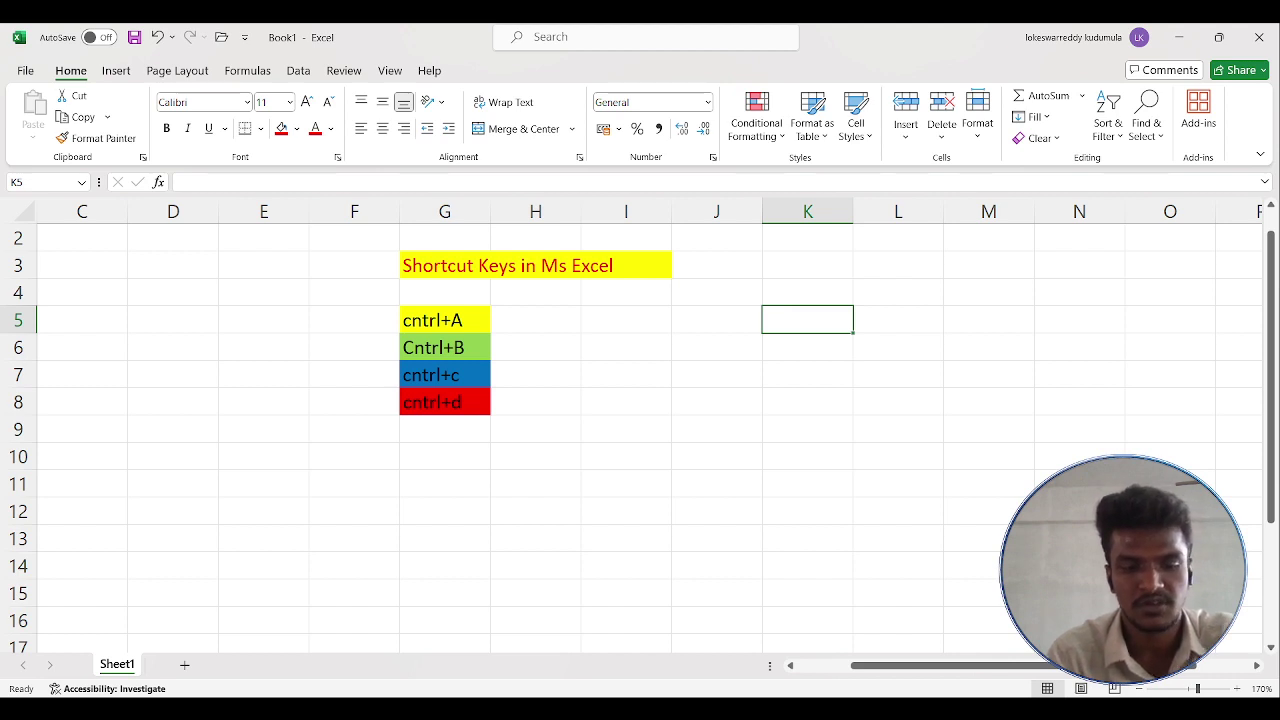
key("ctrl+a")
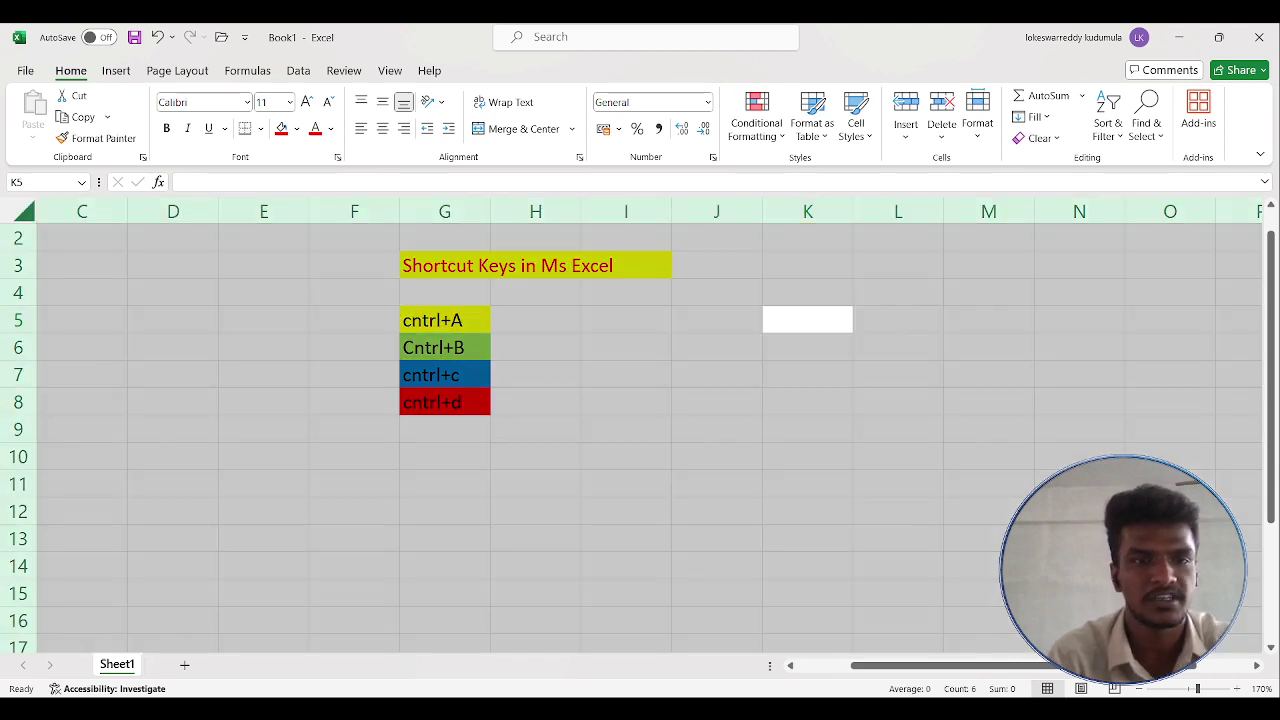
scroll(640, 430, "down", 1)
scroll(640, 430, "down", 15)
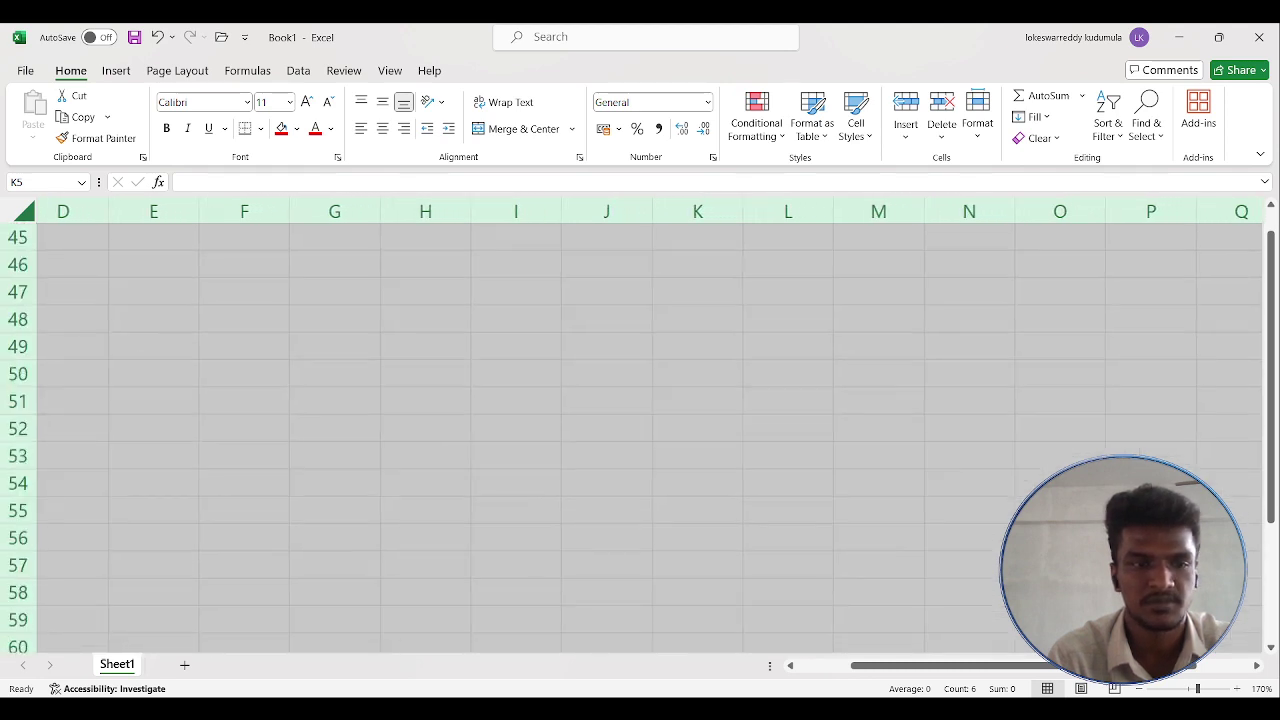
scroll(640, 430, "down", 4)
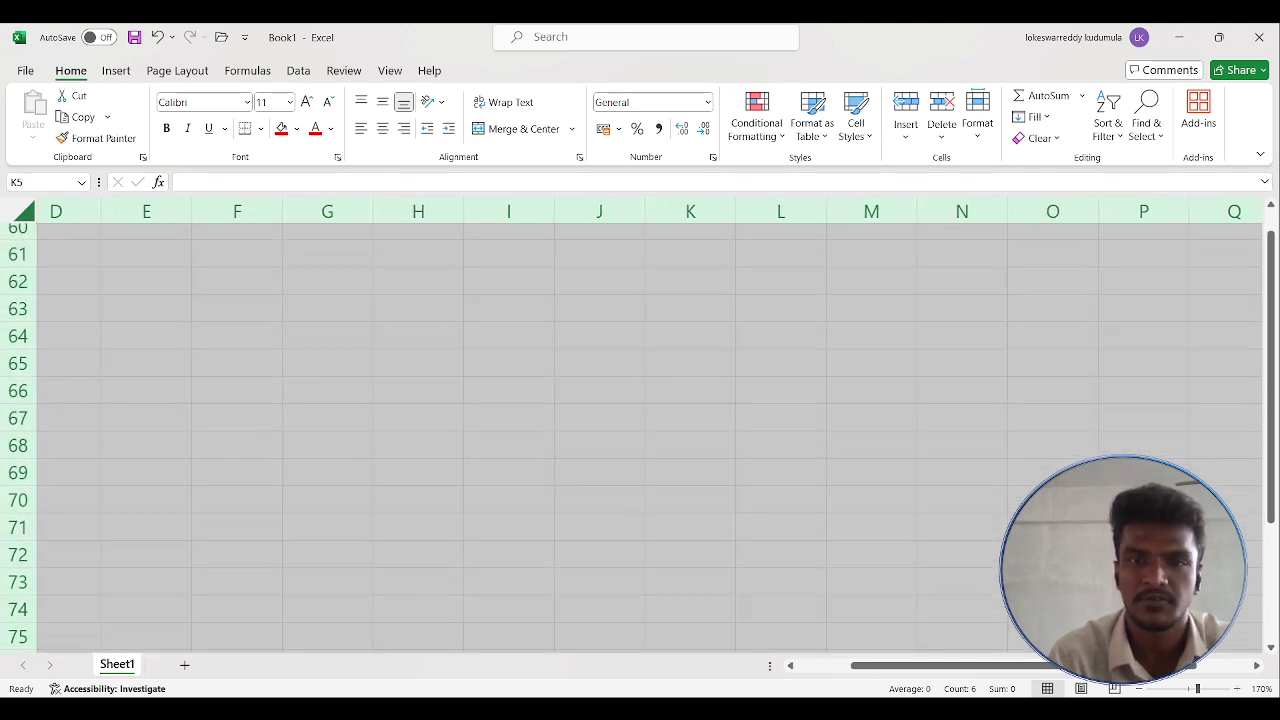
scroll(640, 430, "down", 12)
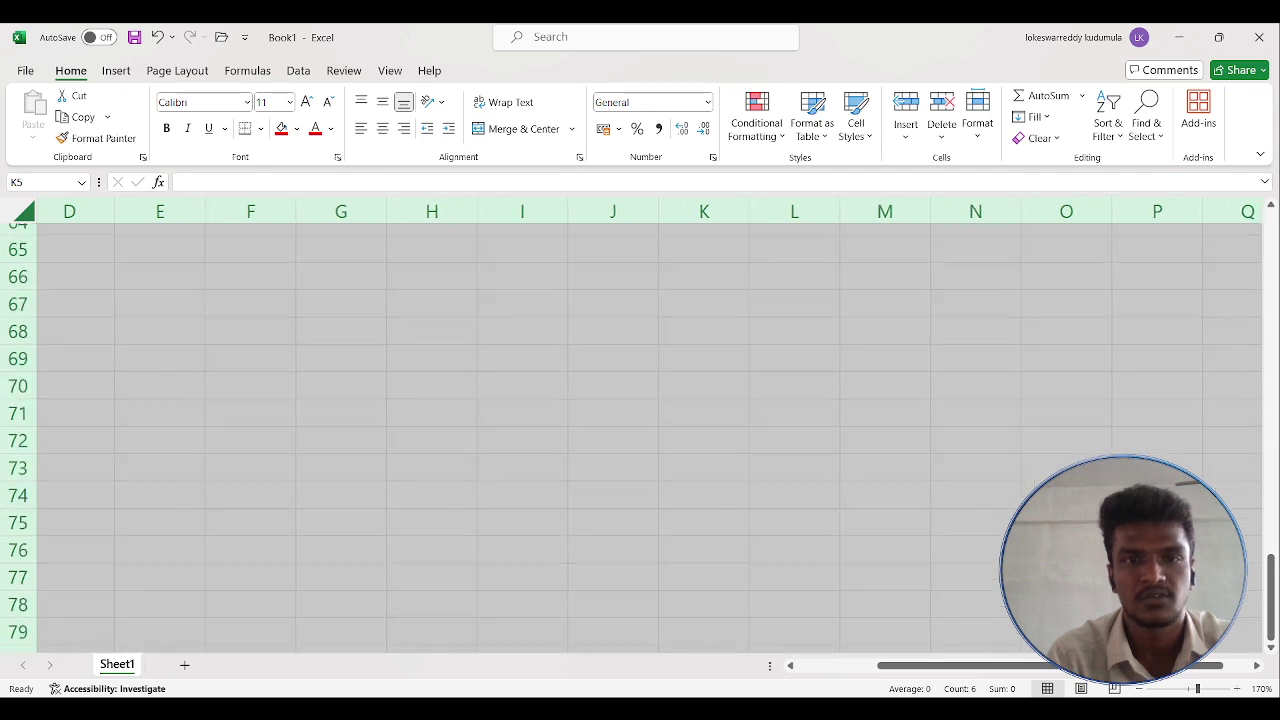
scroll(640, 430, "up", 15)
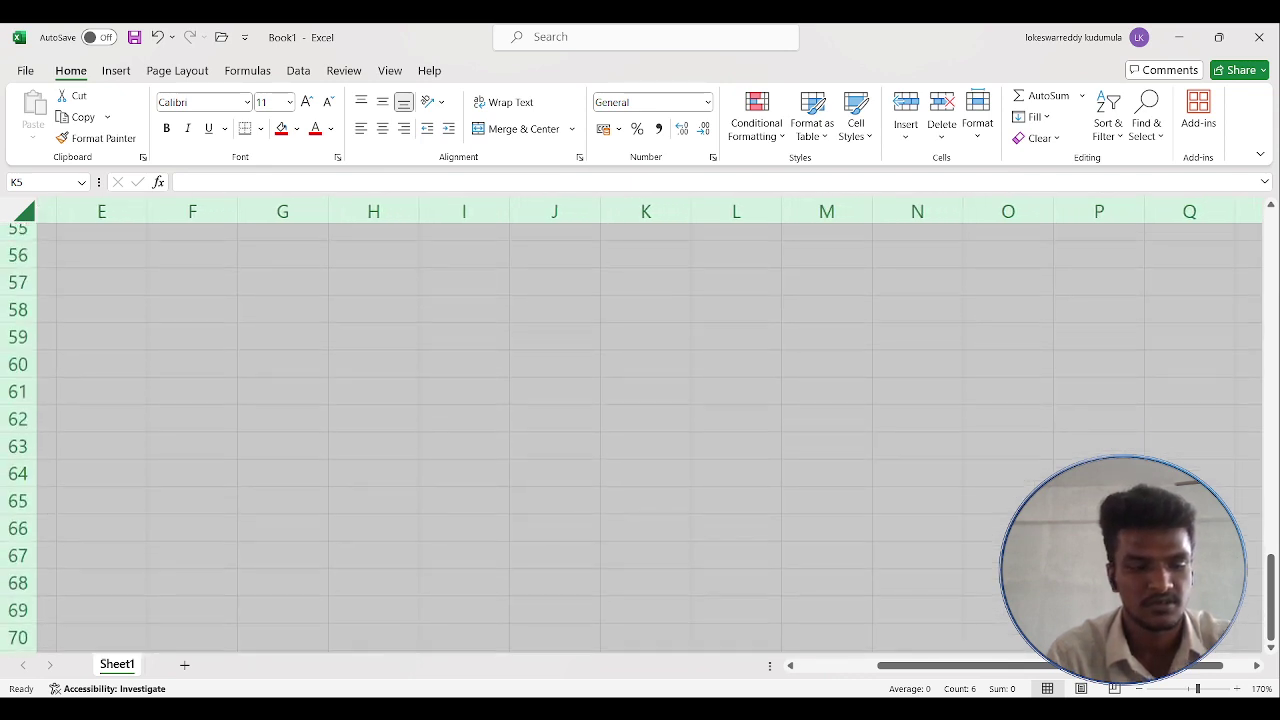
scroll(640, 430, "right", 1)
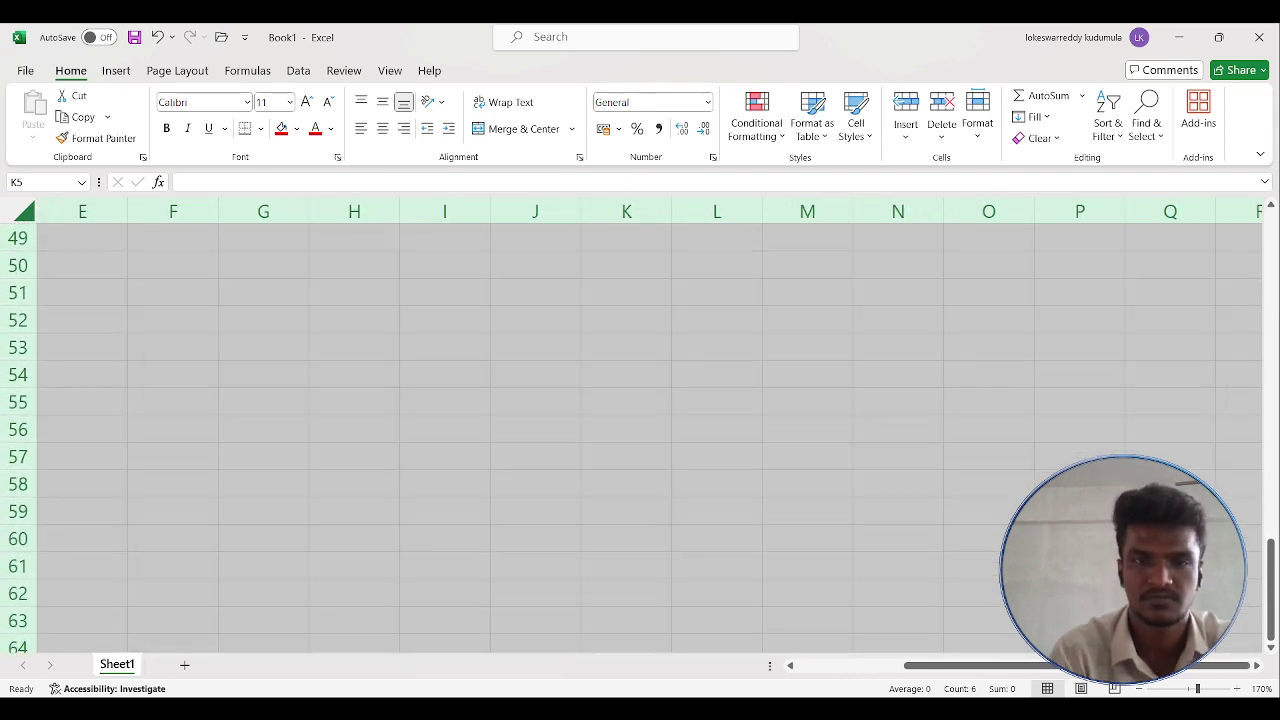
key("ctrl+Up")
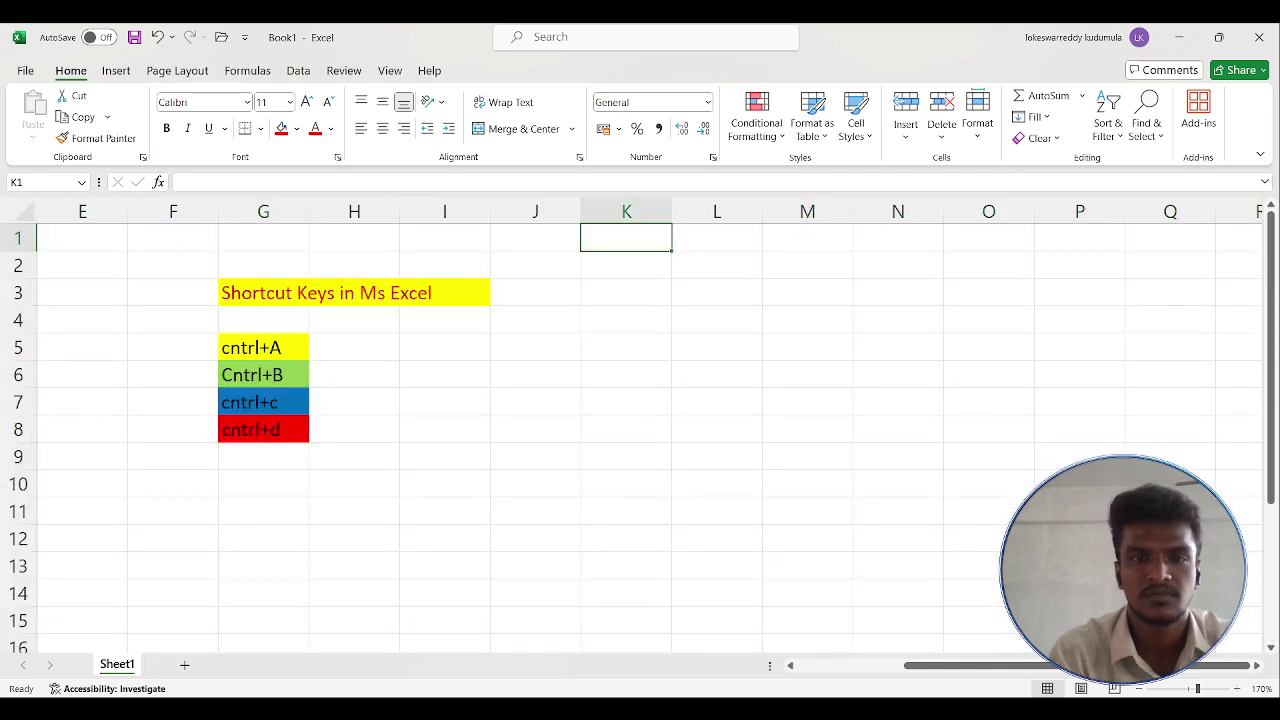
Enter the headings "Name" in cell L1 and "Salary" in cell M1
left_click(716, 319)
left_click(716, 238)
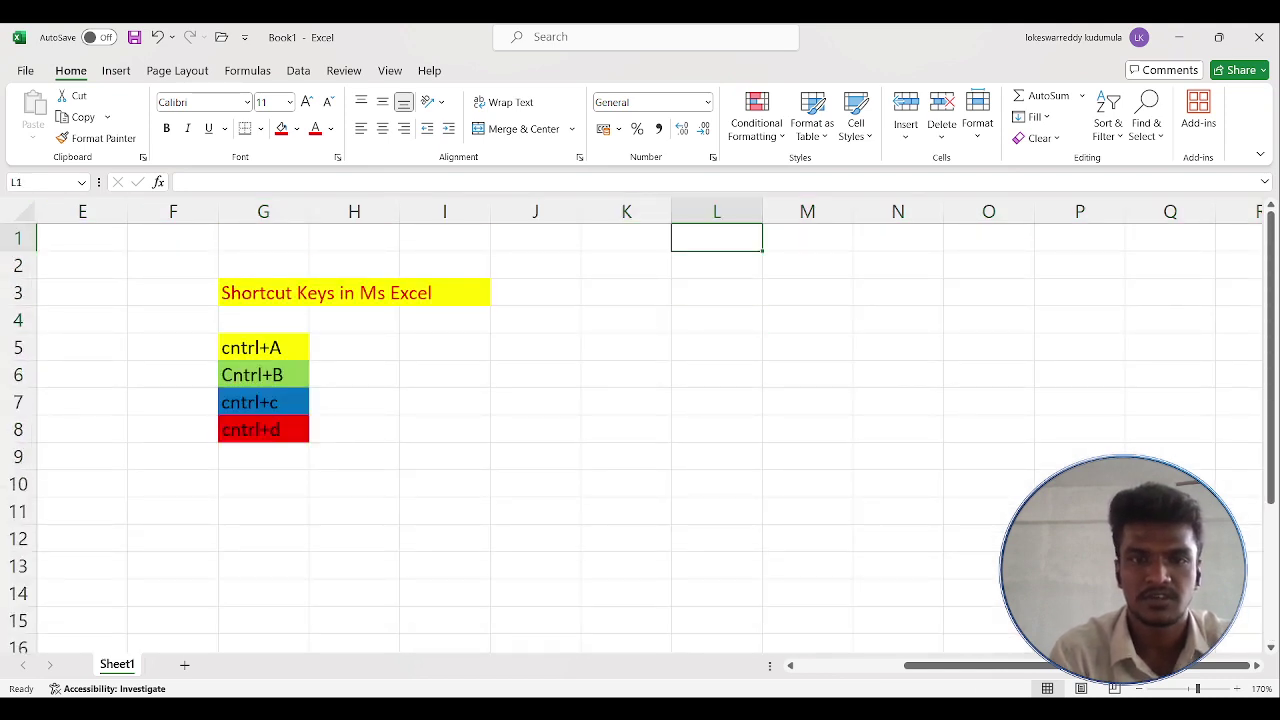
type("name")
key("BackSpace")
key("BackSpace")
key("BackSpace")
key("BackSpace")
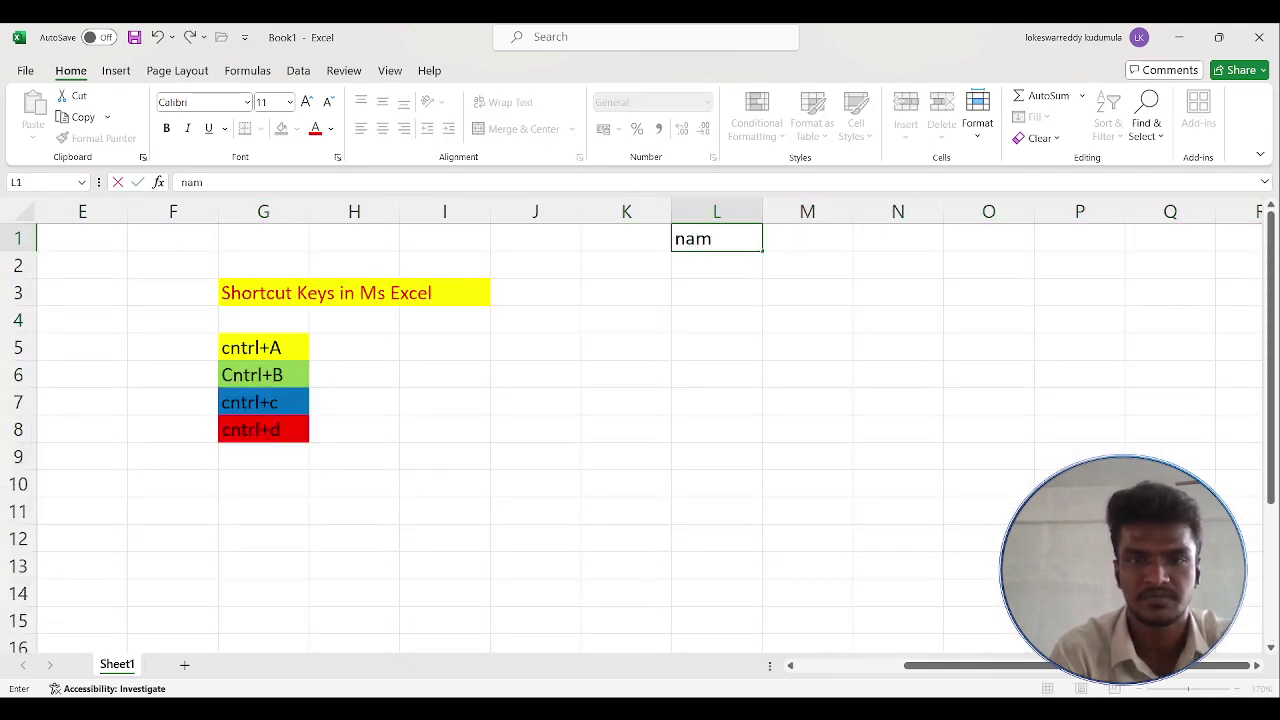
type("Name")
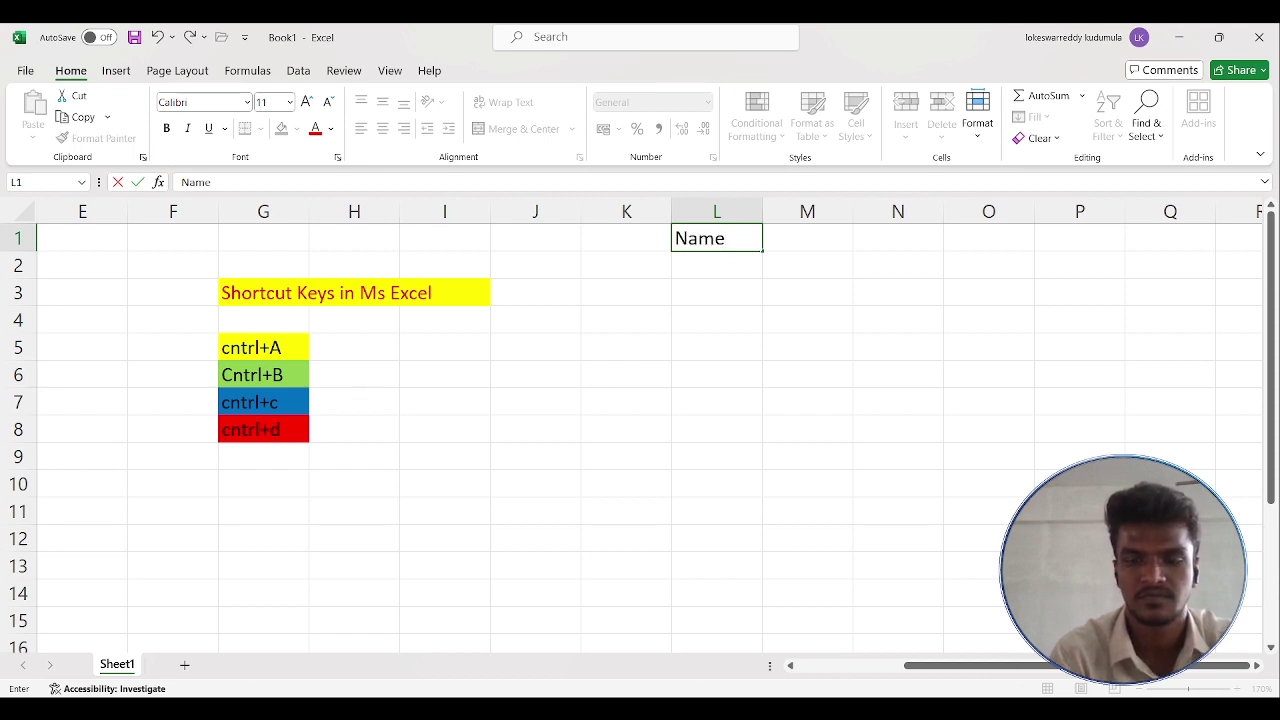
left_click(807, 238)
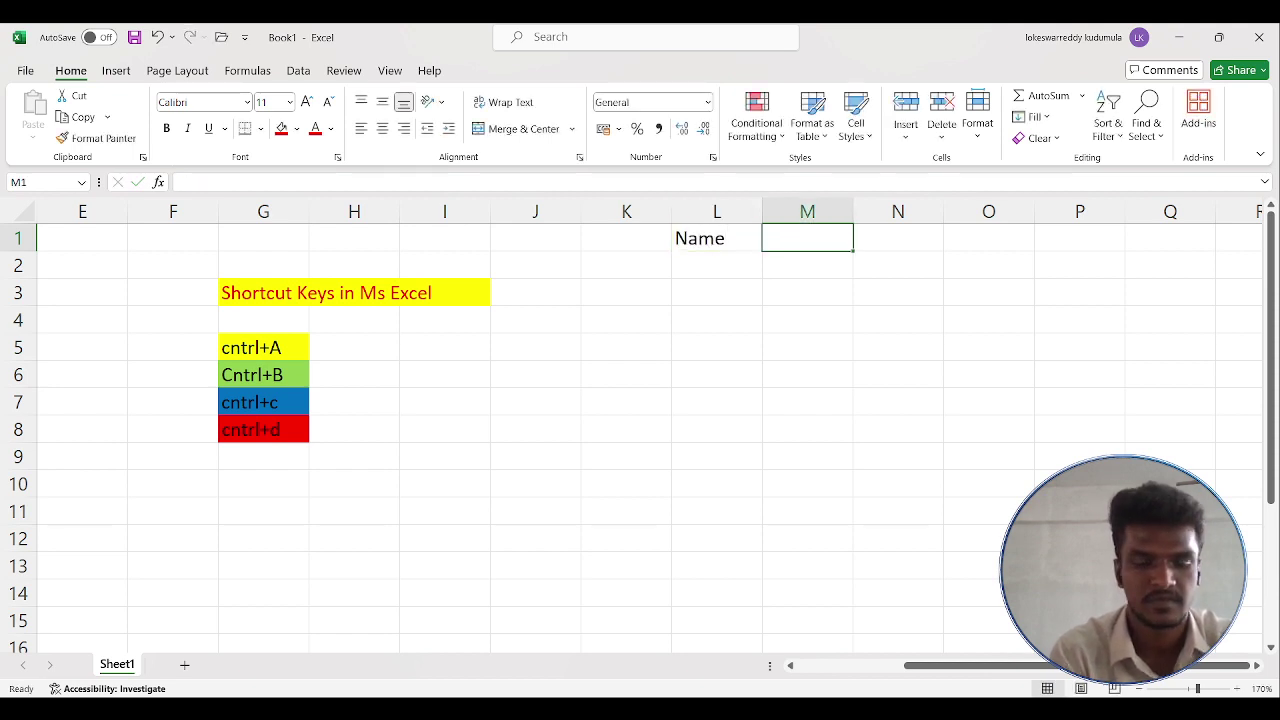
type("Sala")
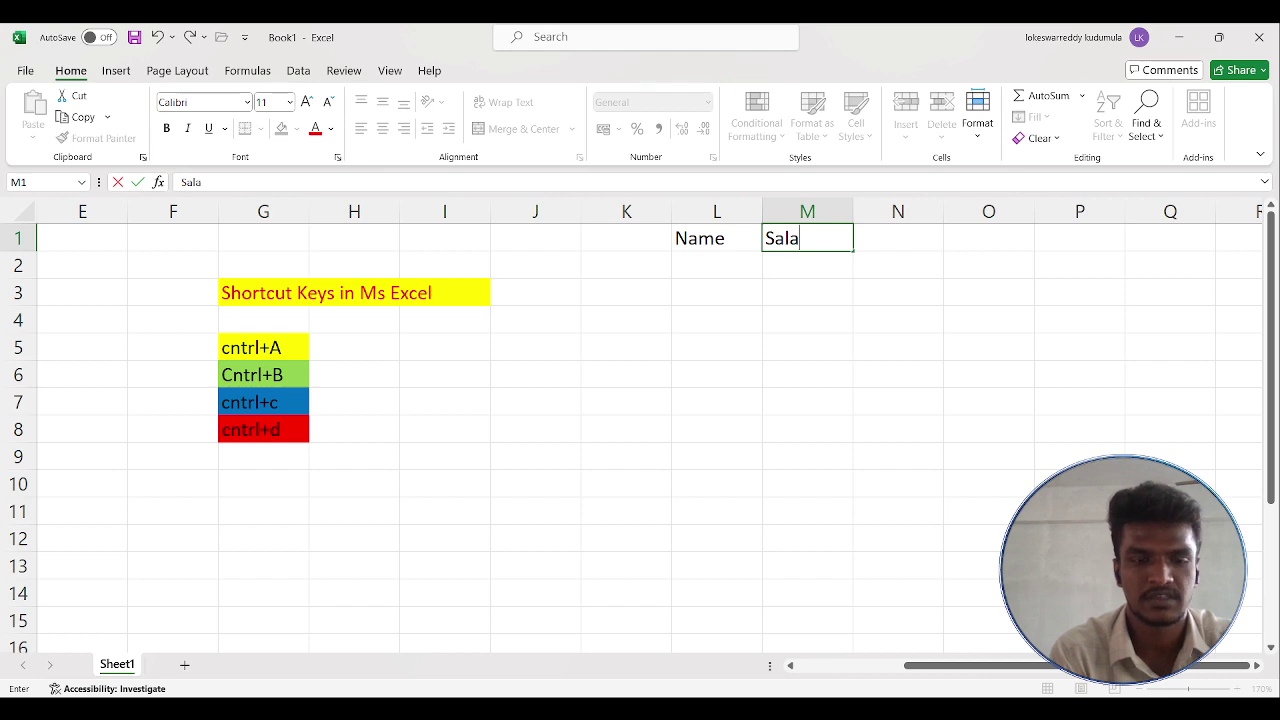
type("ry")
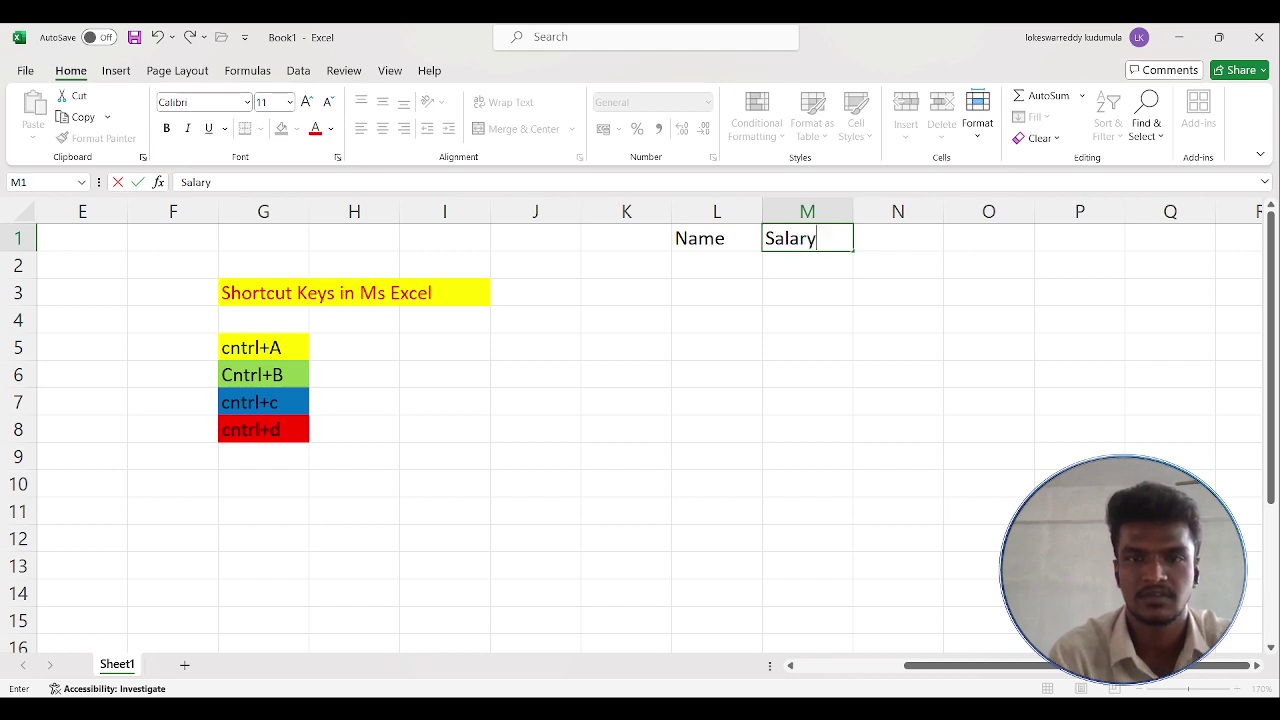
key("Return")
Enter a shortened first name in cell L2 under the Name heading
type("l")
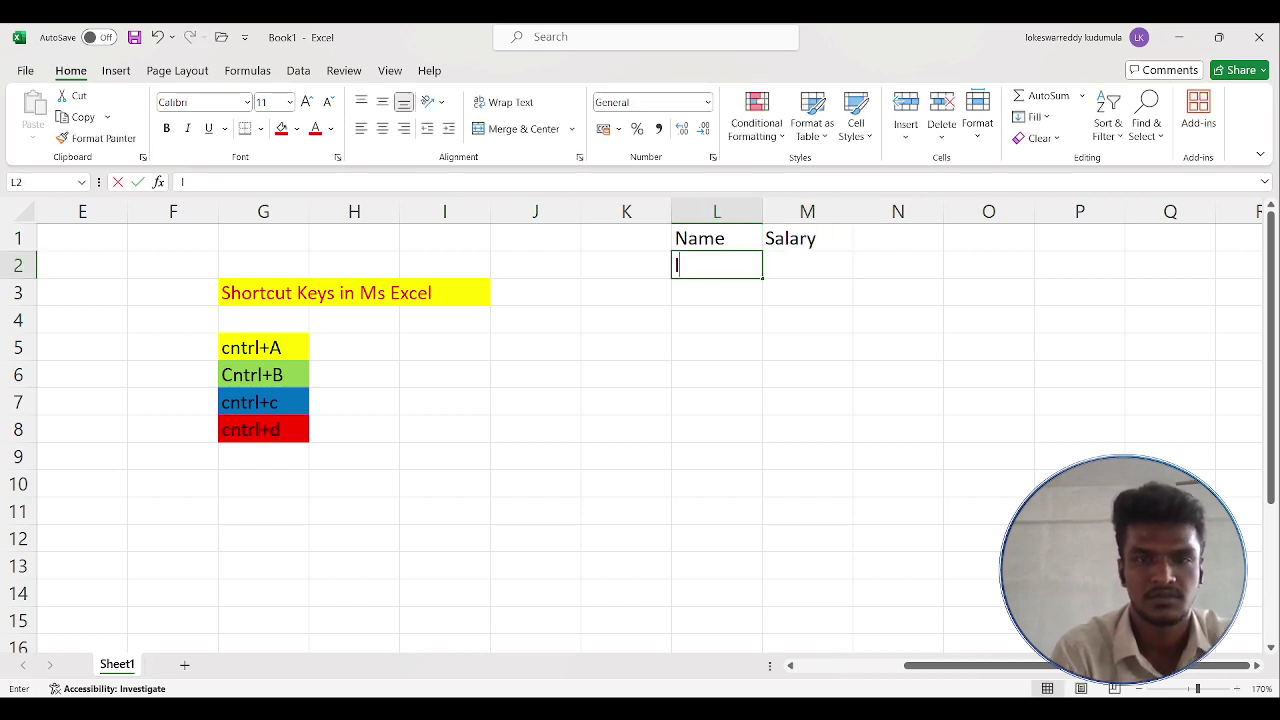
type("okees")
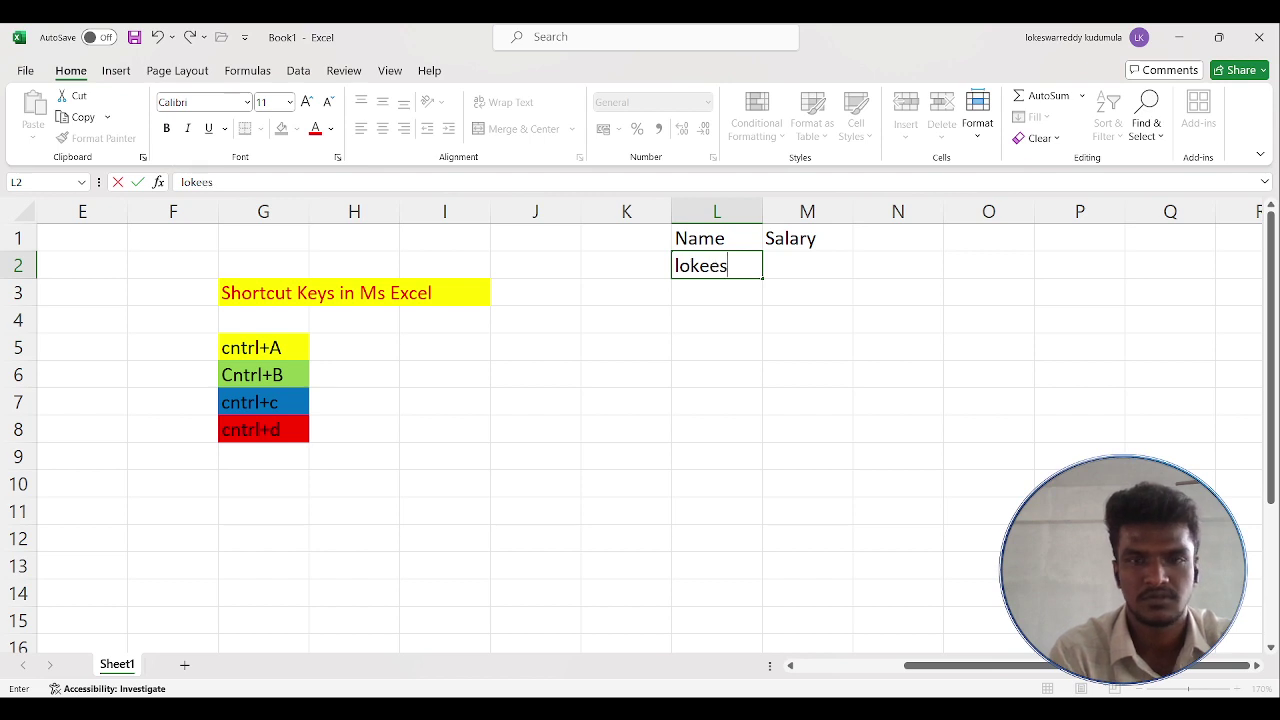
key("BackSpace")
key("BackSpace")
key("Up")
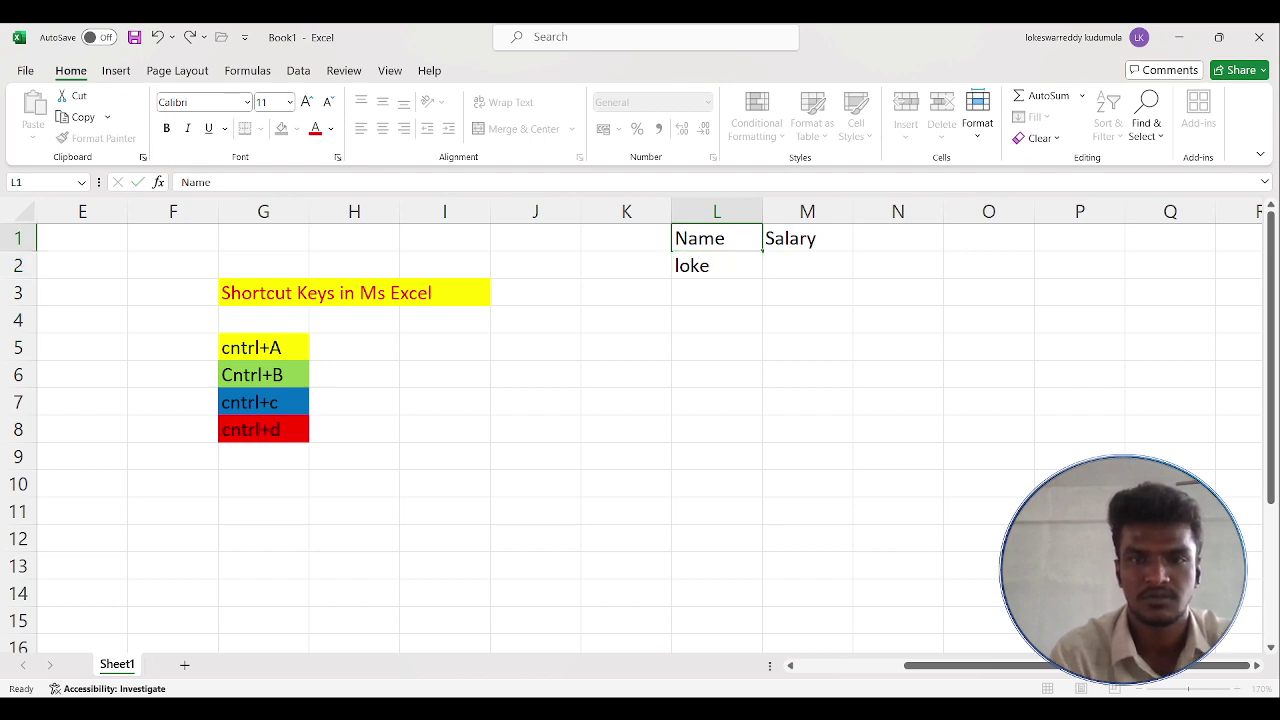
Create a table from the range L1:M7 without treating its first row as headers
key("shift+Right")
key("shift+Down")
key("shift+Down")
key("shift+Down")
key("shift+Down")
key("shift+Down")
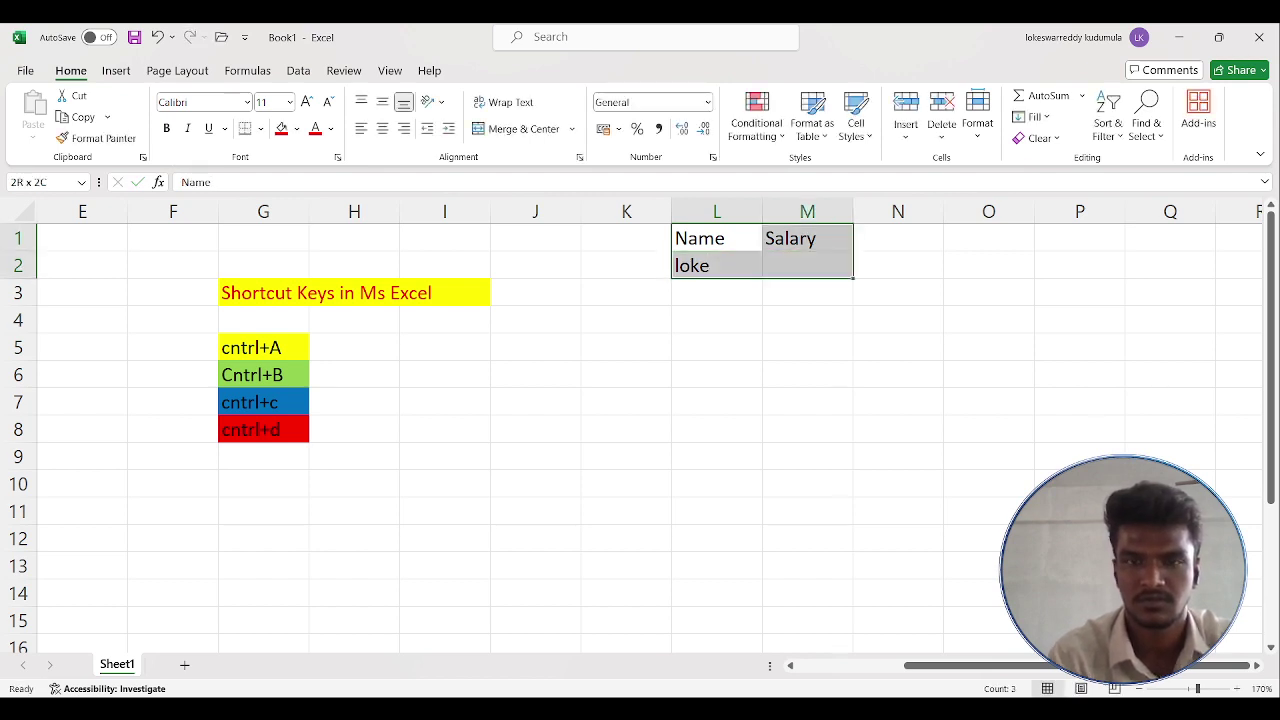
key("shift+Down")
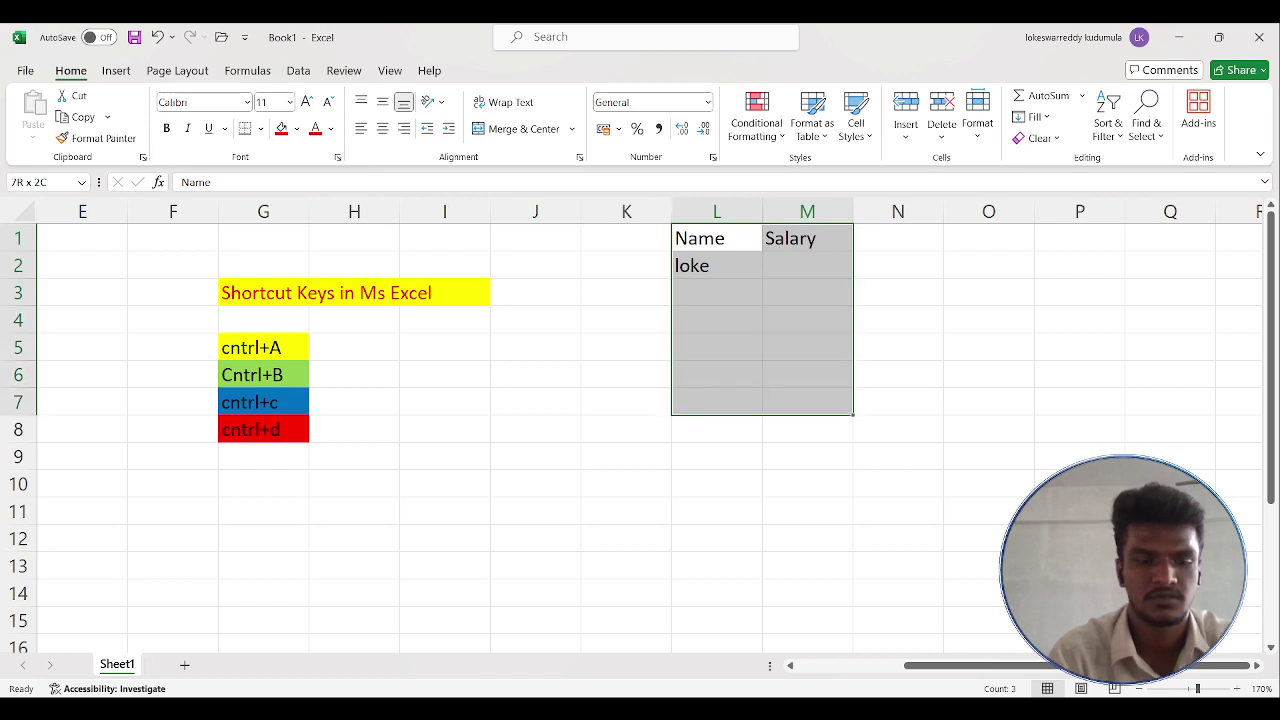
key("ctrl+t")
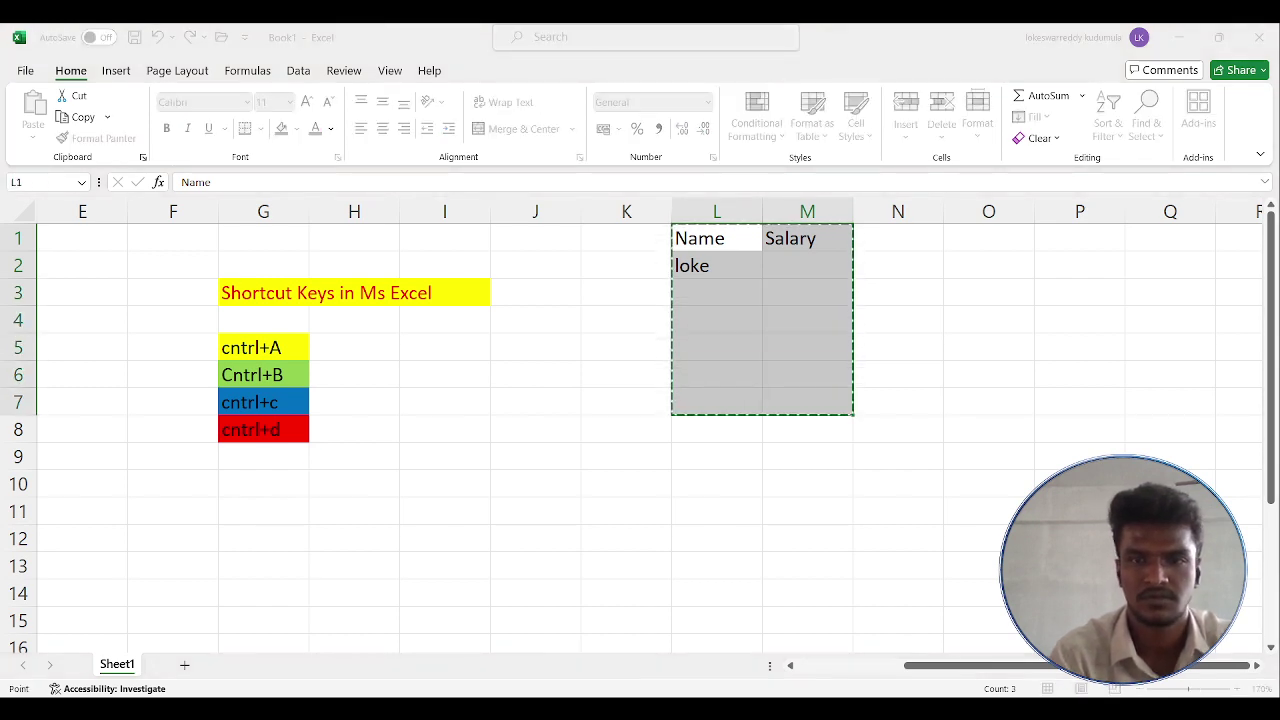
key("Return")
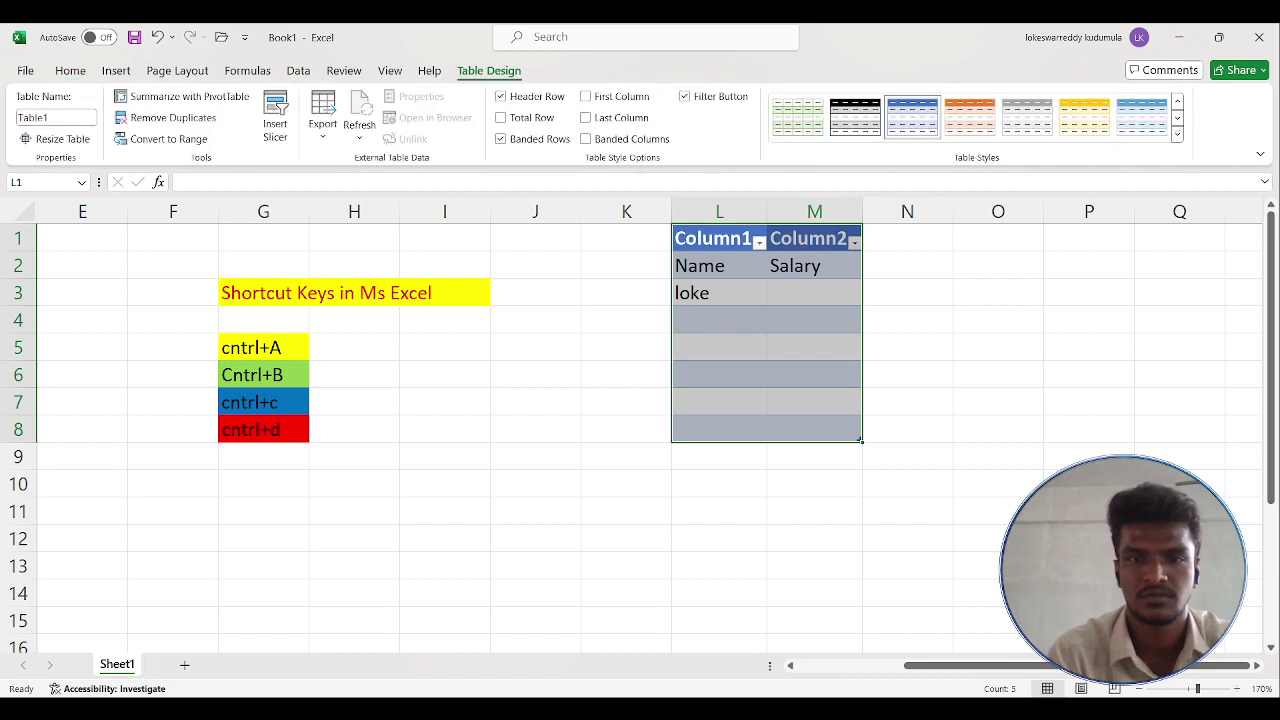
Fill the table's Name and Salary cells L2:M2 with red
key("Down")
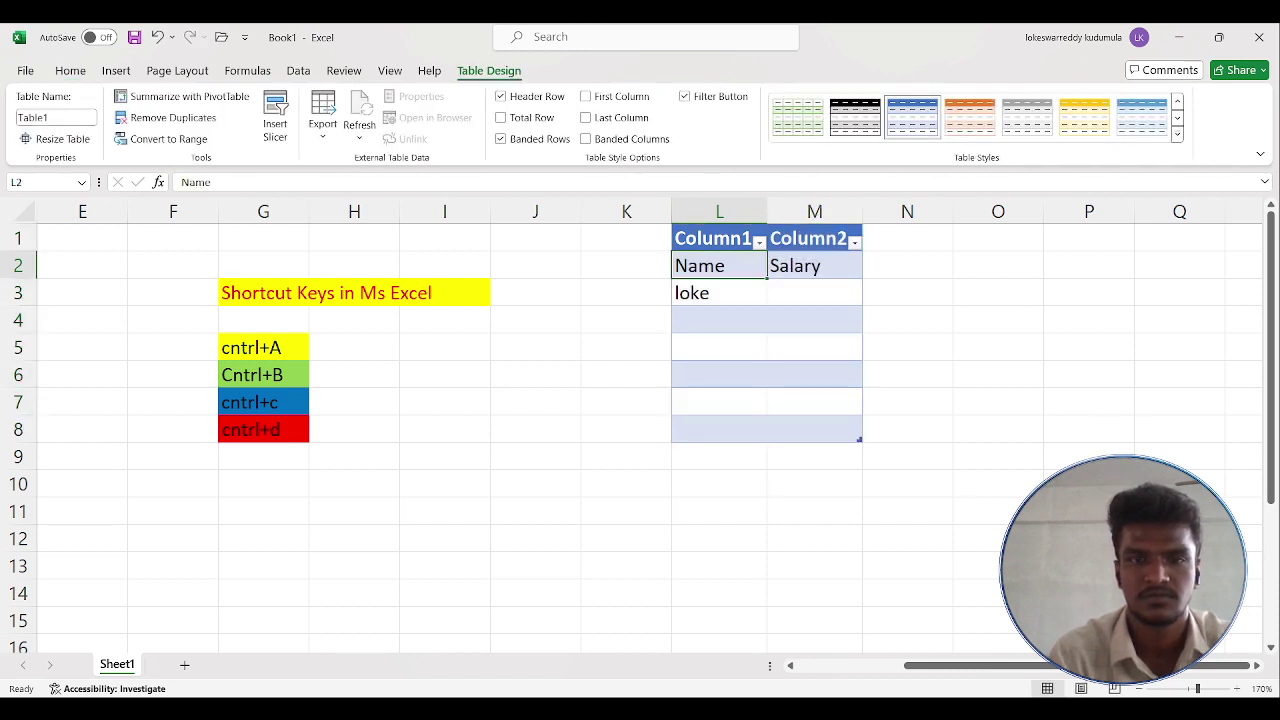
key("Down")
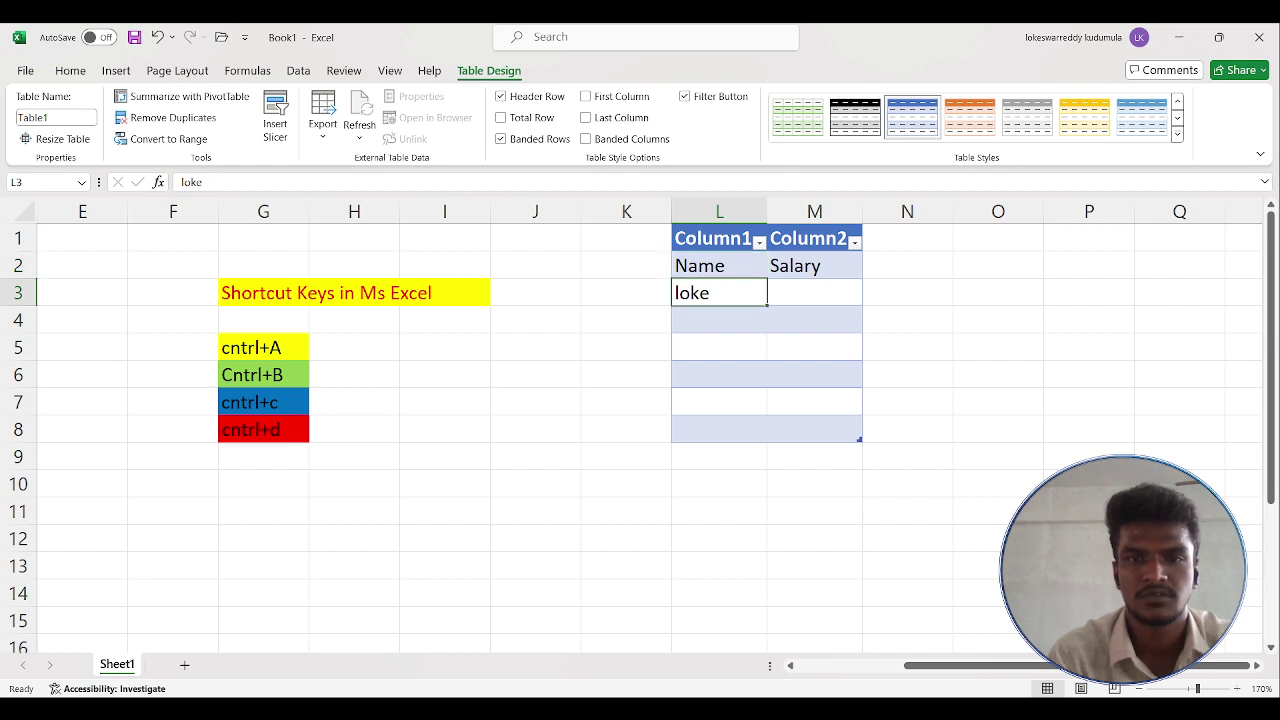
key("Up")
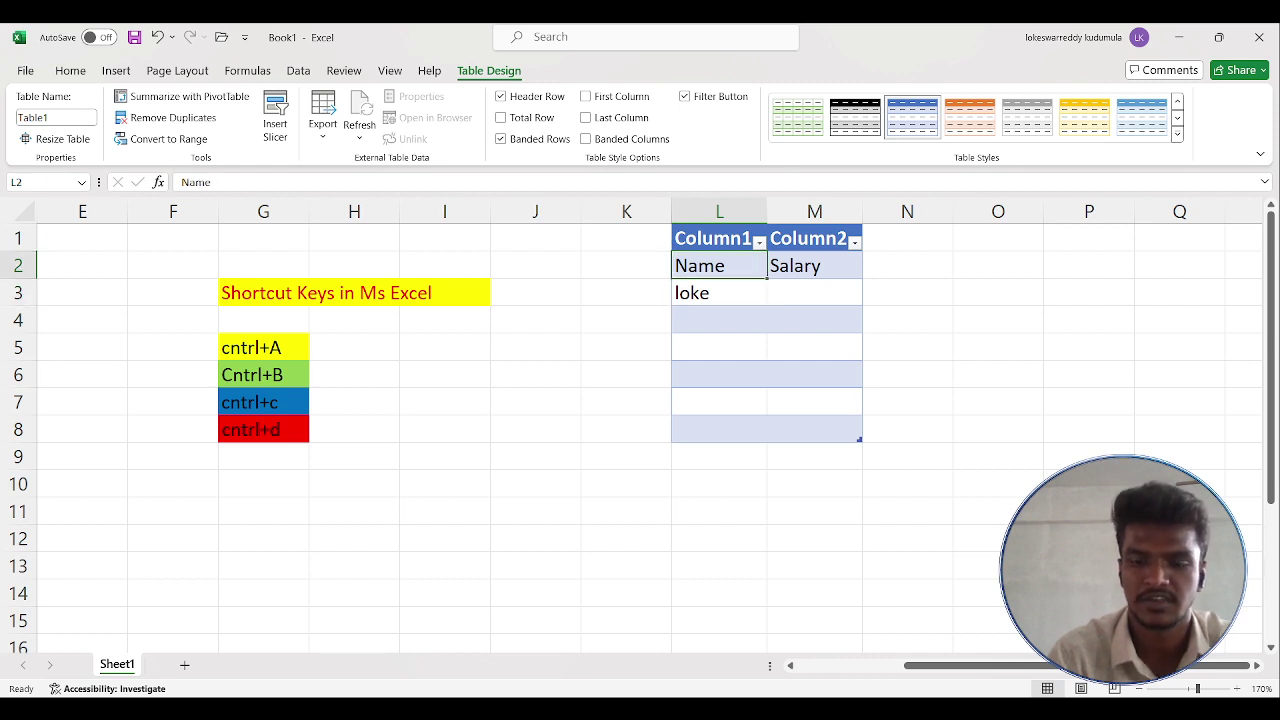
key("shift+Right")
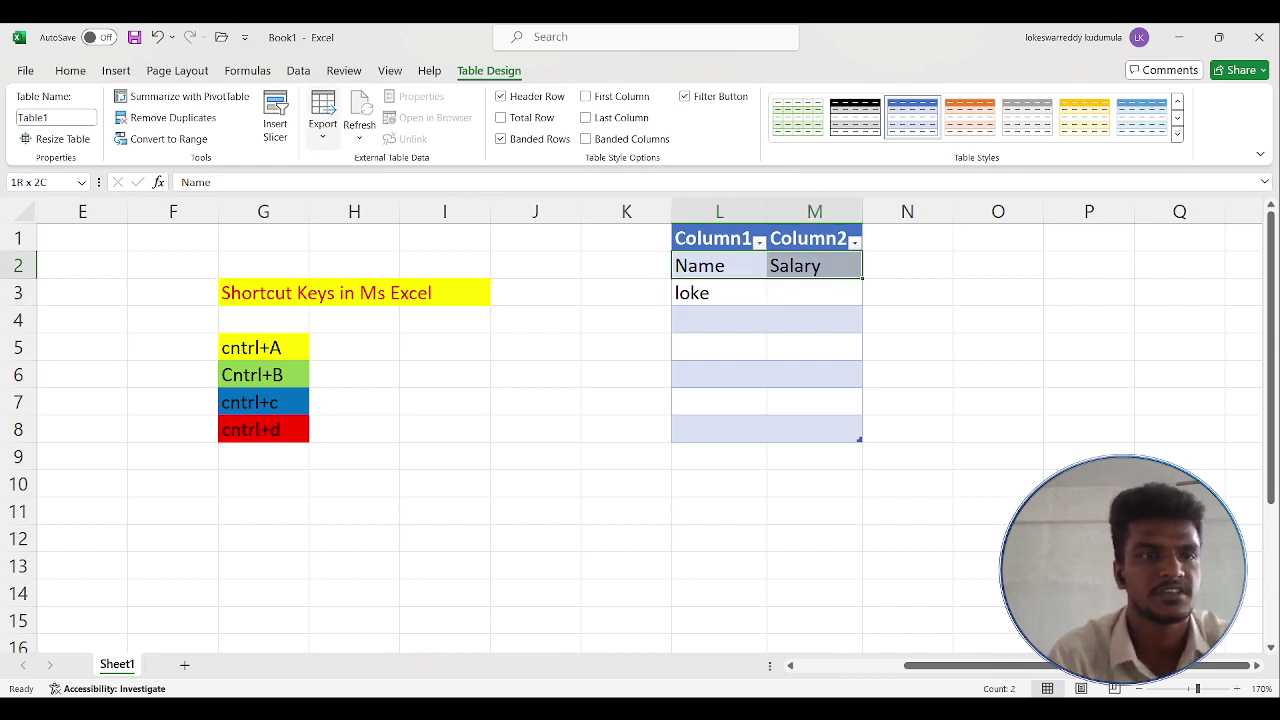
left_click(70, 71)
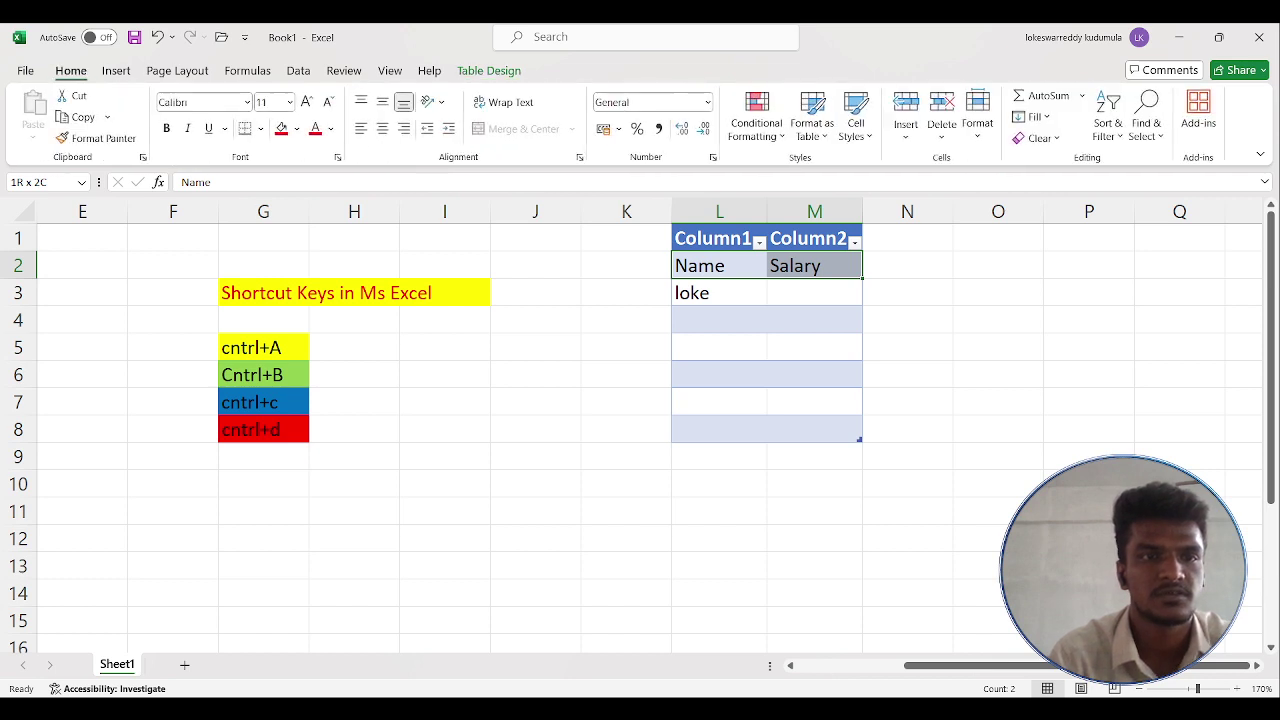
left_click(281, 128)
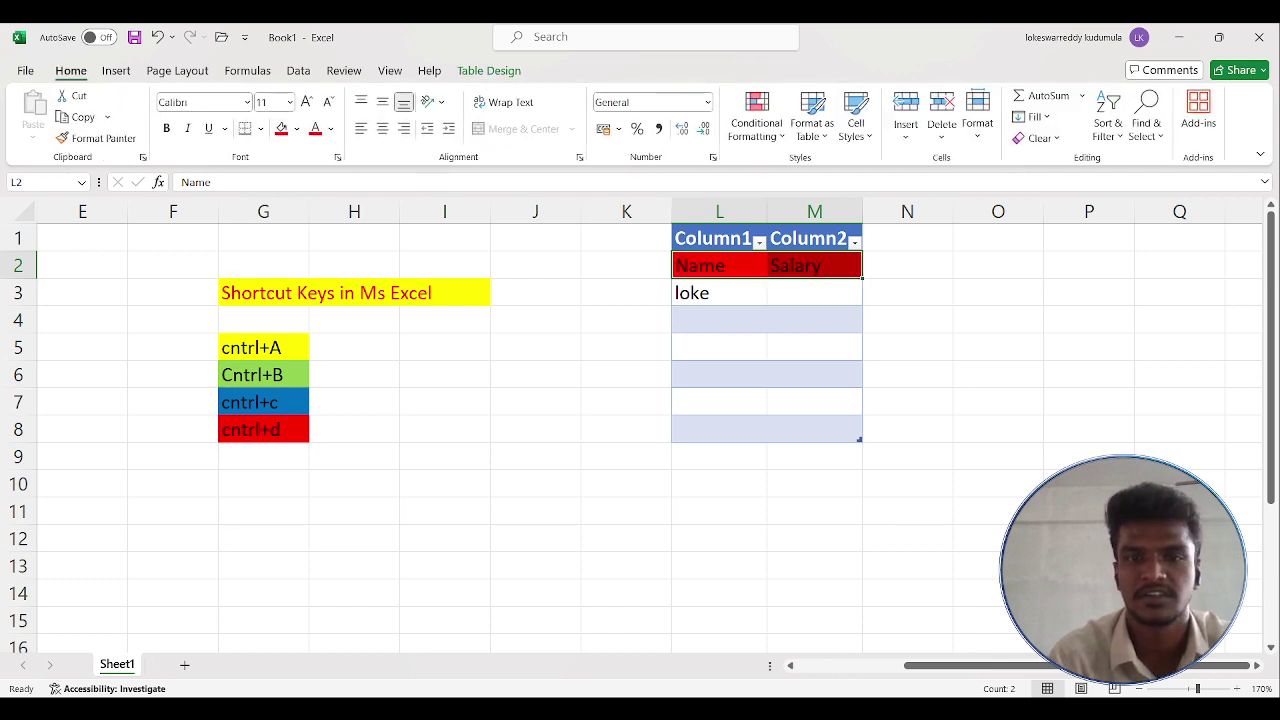
Replace the entry in cell L3 with the first person's name and enter a second person's name in L4
left_click(719, 293)
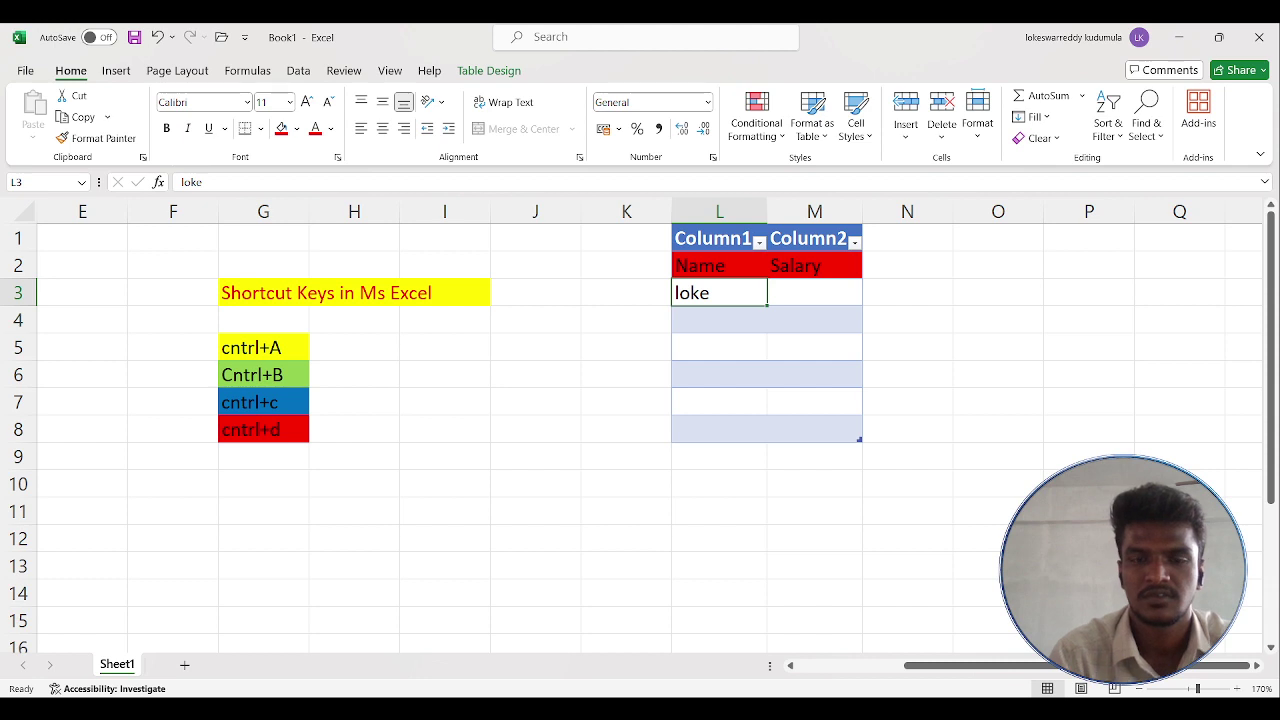
key("BackSpace")
type("lokesh")
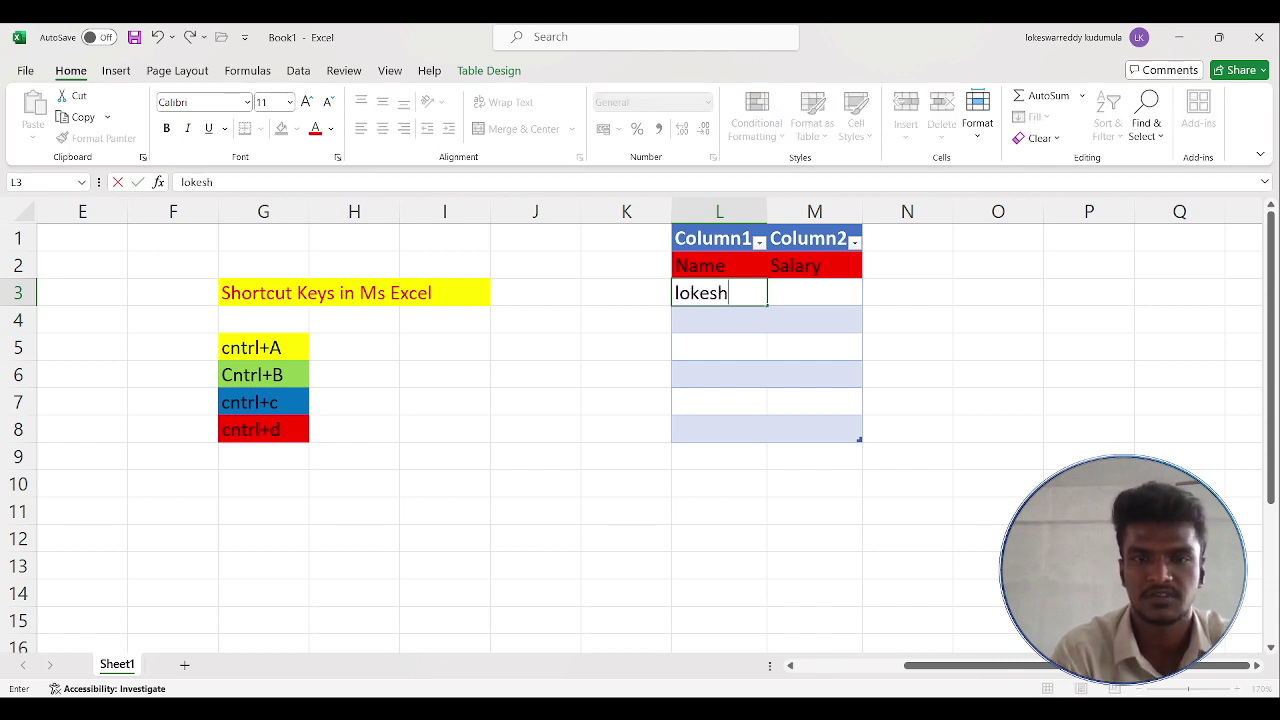
key("Return")
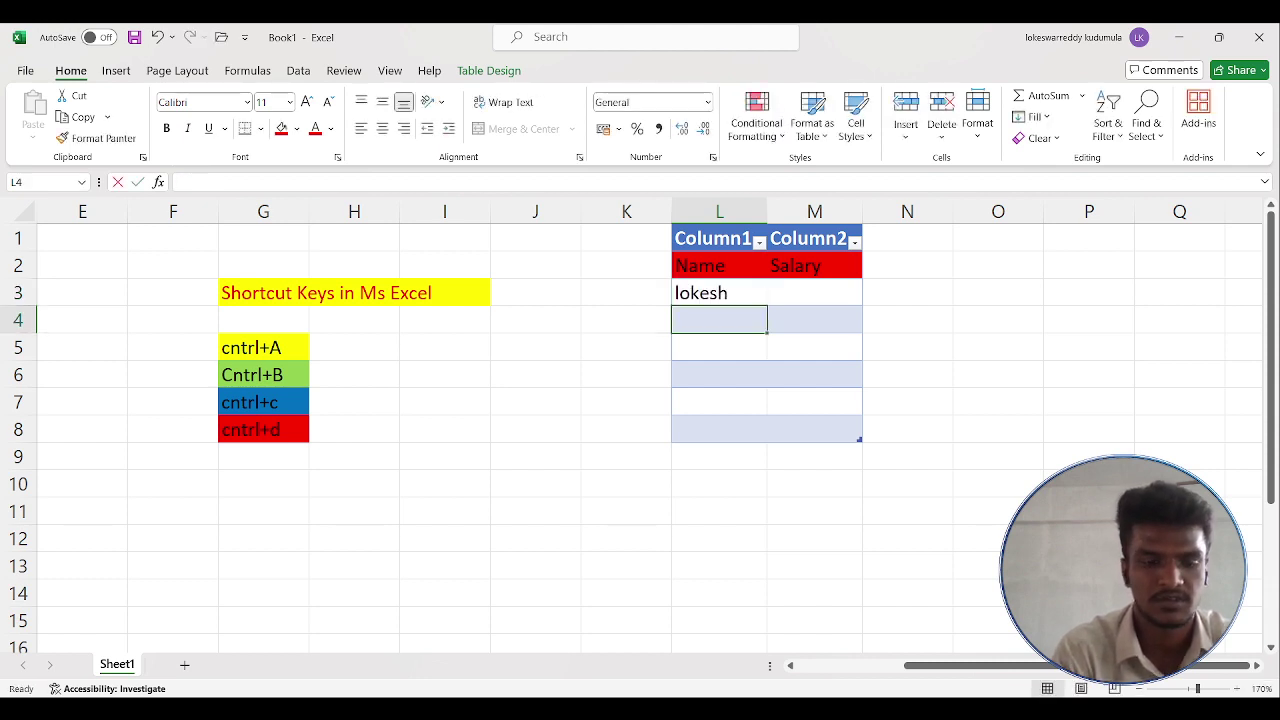
type("ganesh")
key("Return")
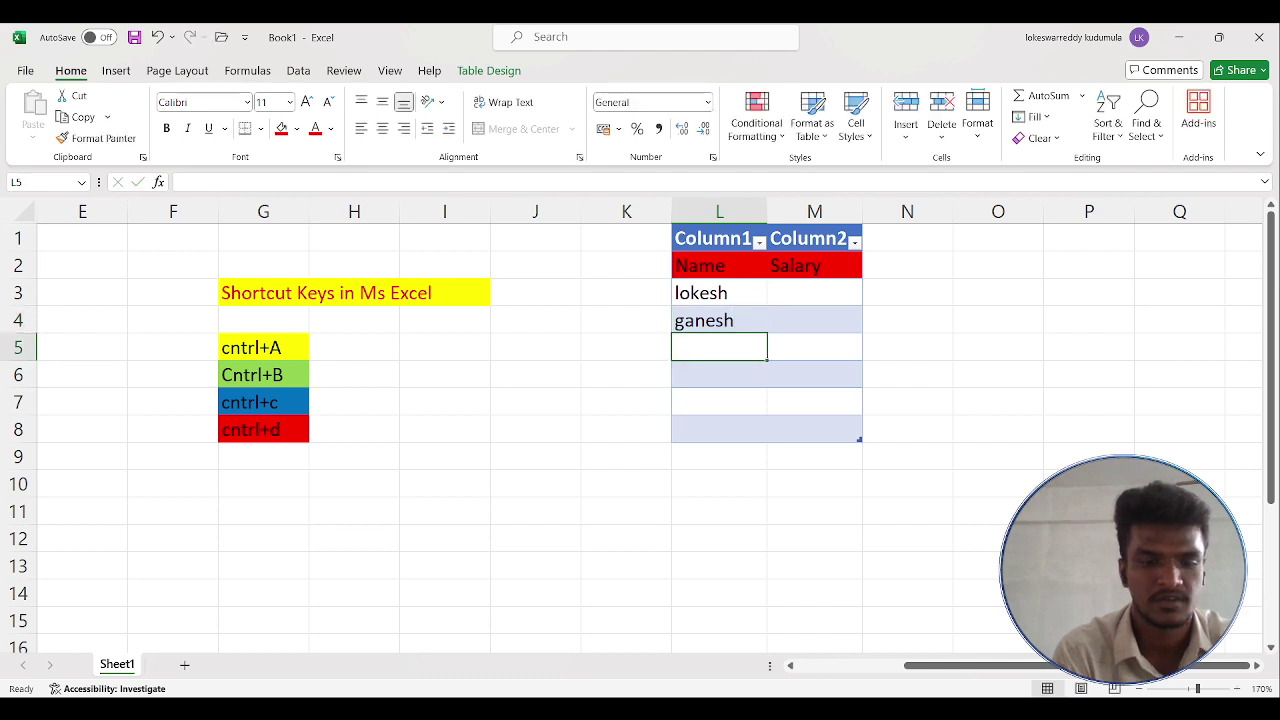
Enter four more people's first names in cells L5:L8 of the table's Name column
type("rajesh")
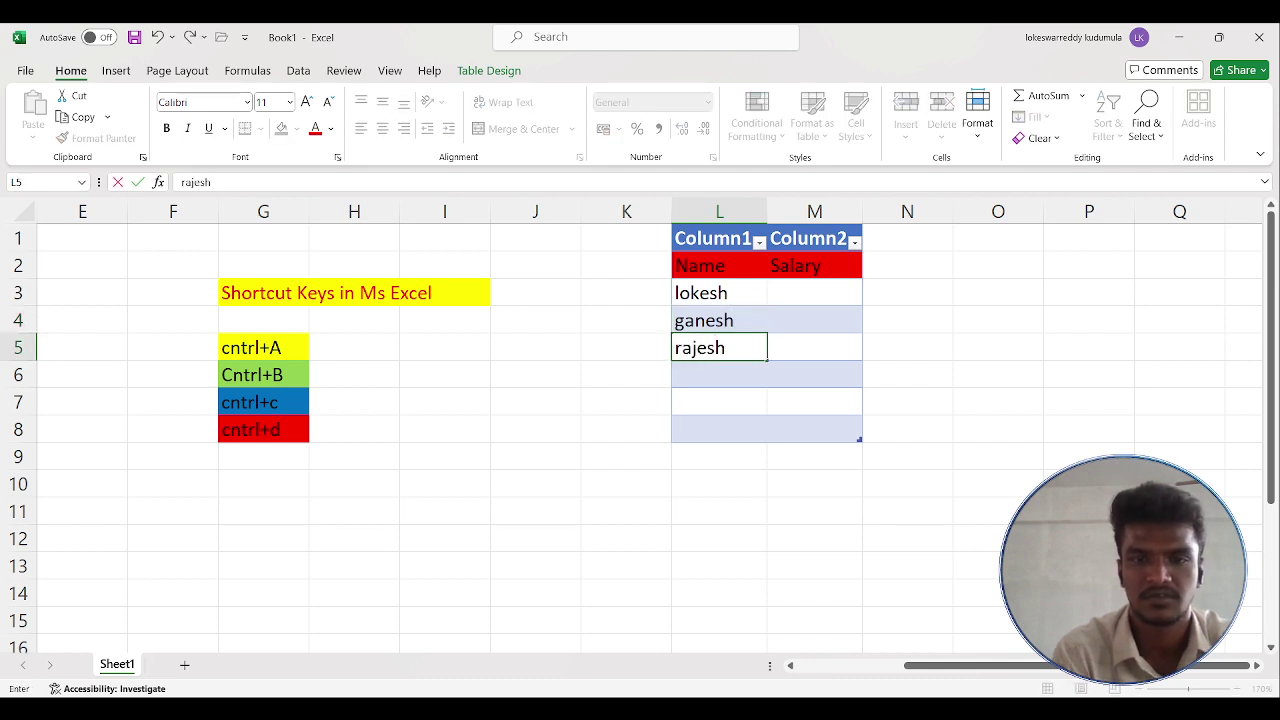
key("Return")
type("suresh")
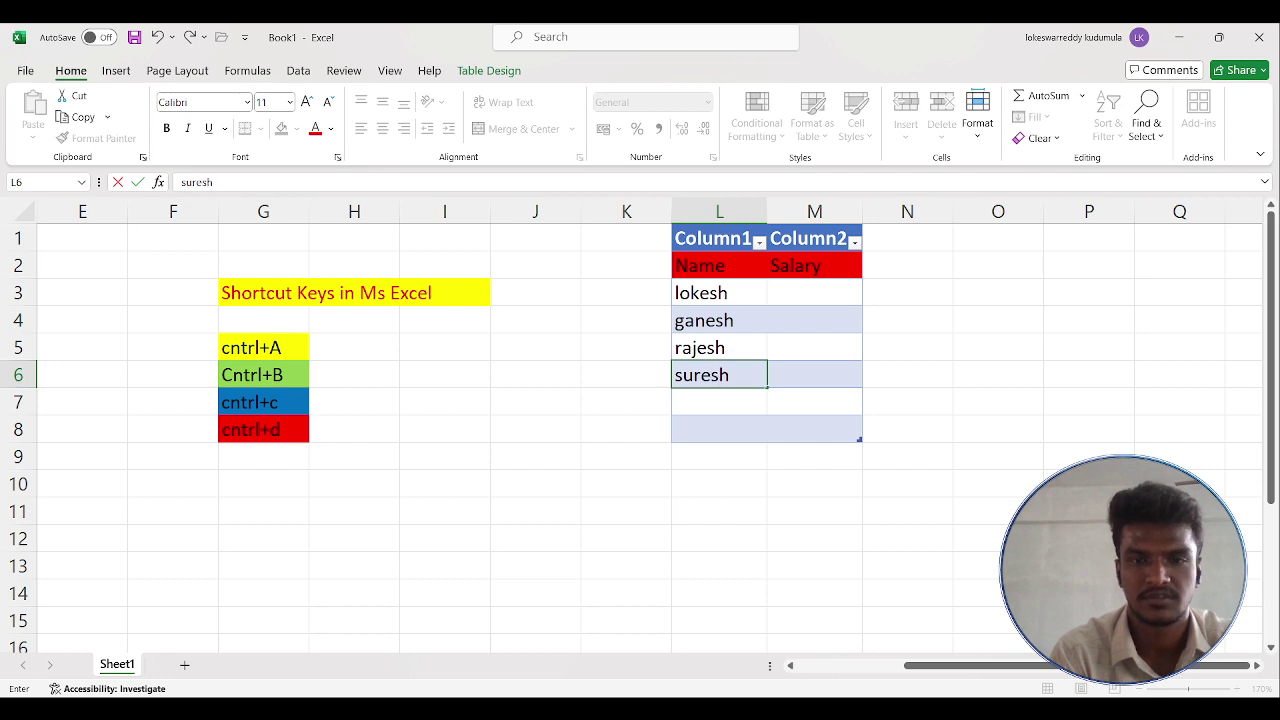
key("Return")
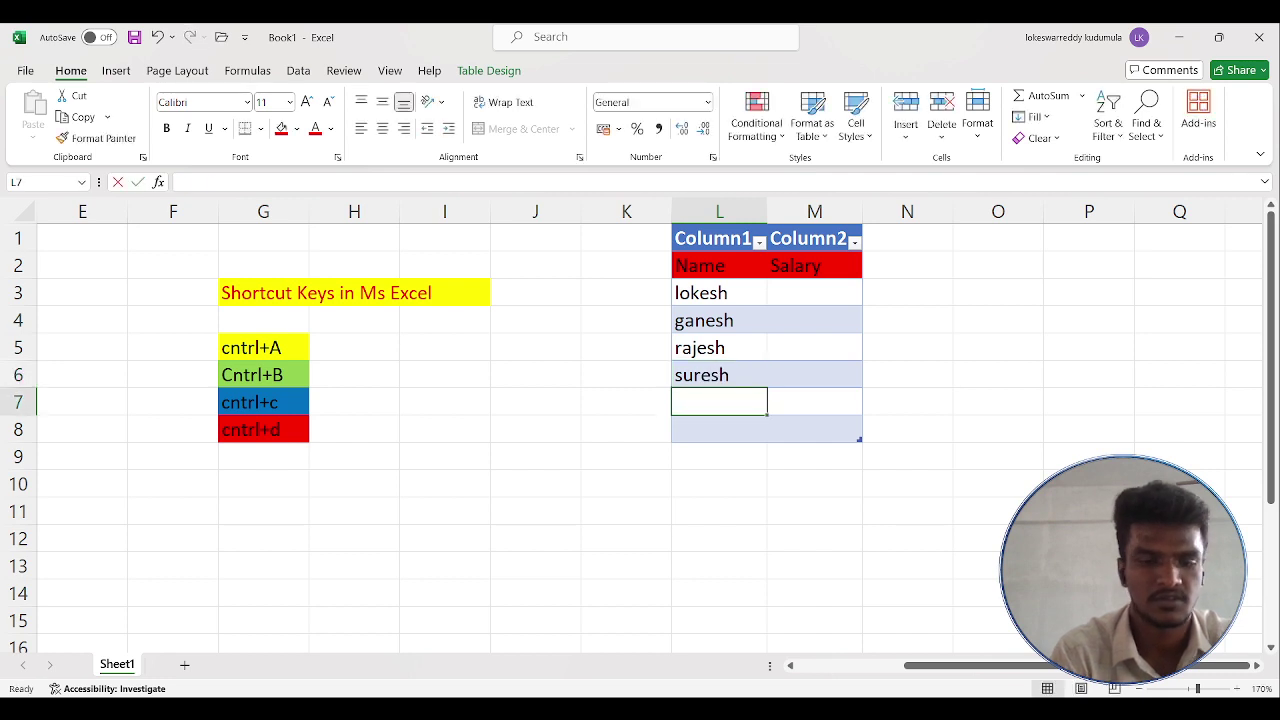
type("karthik")
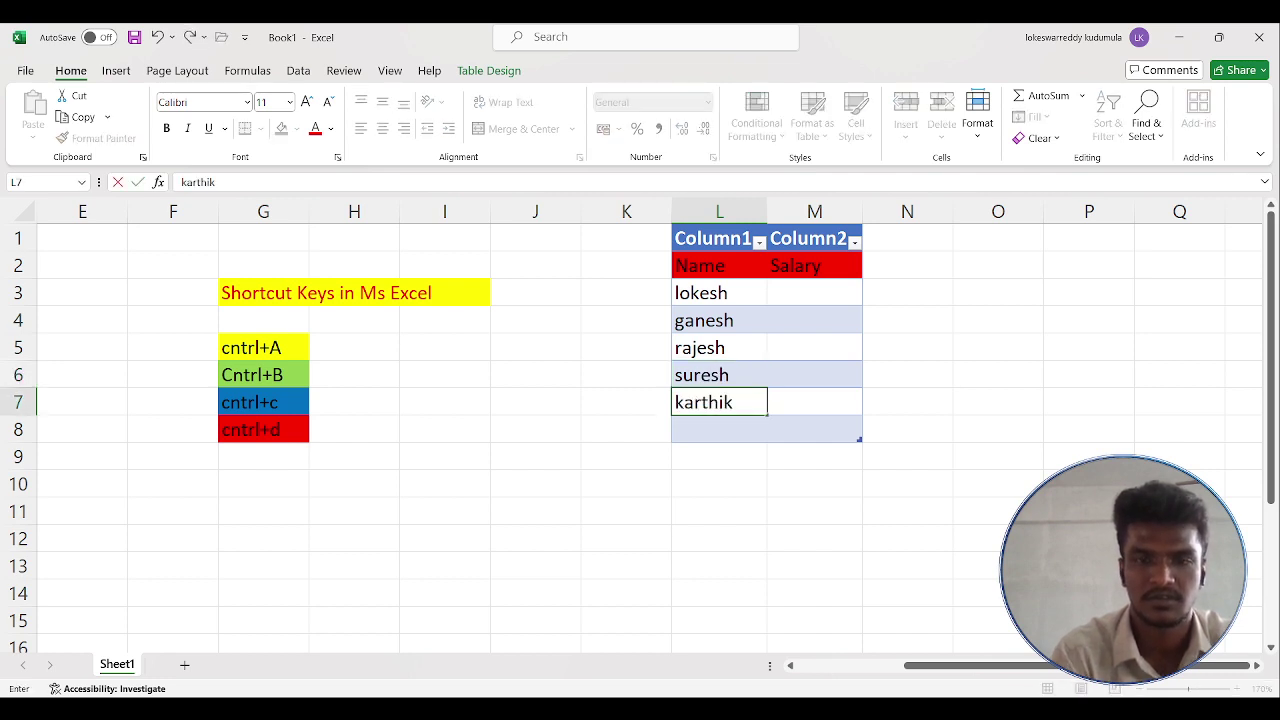
key("Return")
type("siva")
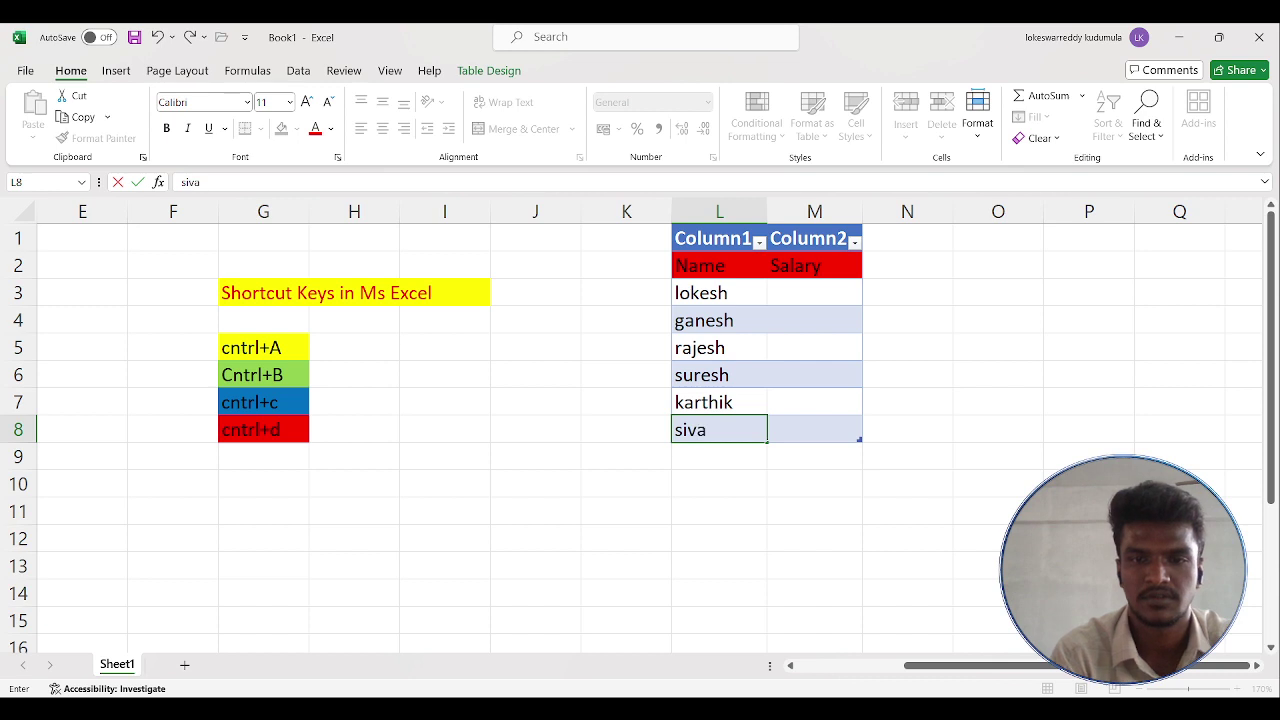
Enter salaries of 10000 in cell M3 and 20000 in cell M4
left_click(815, 293)
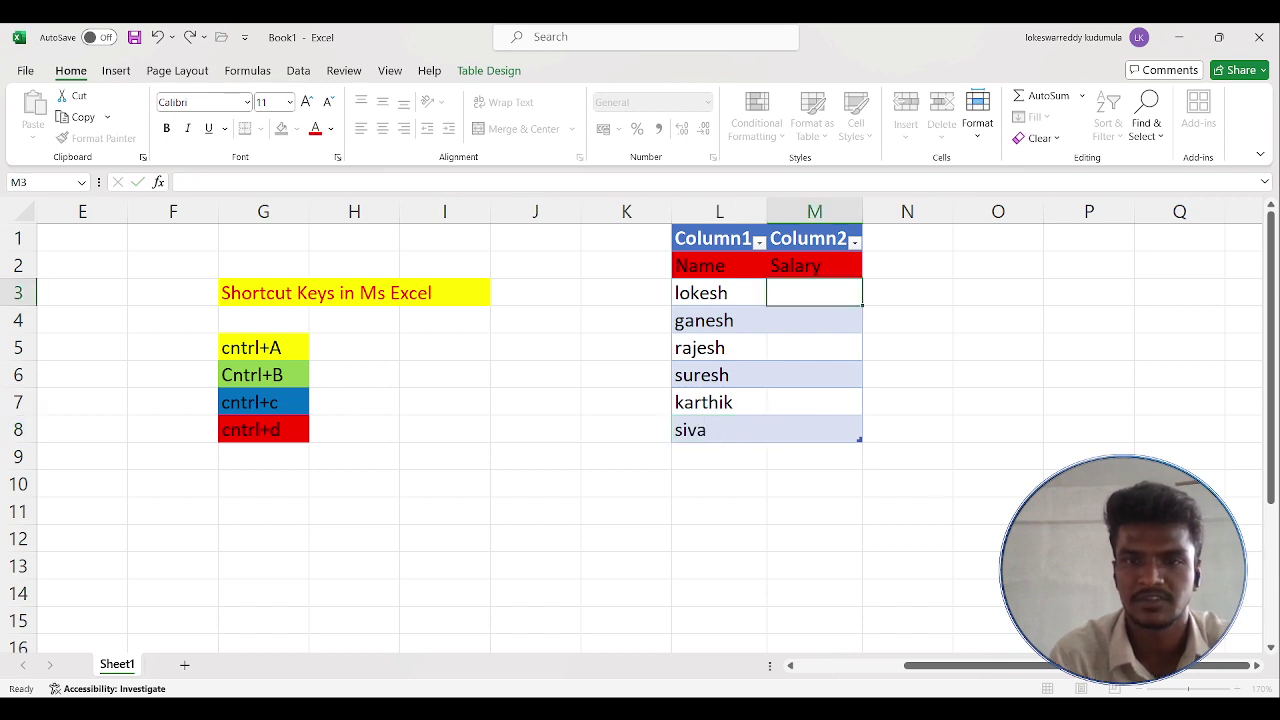
type("10000")
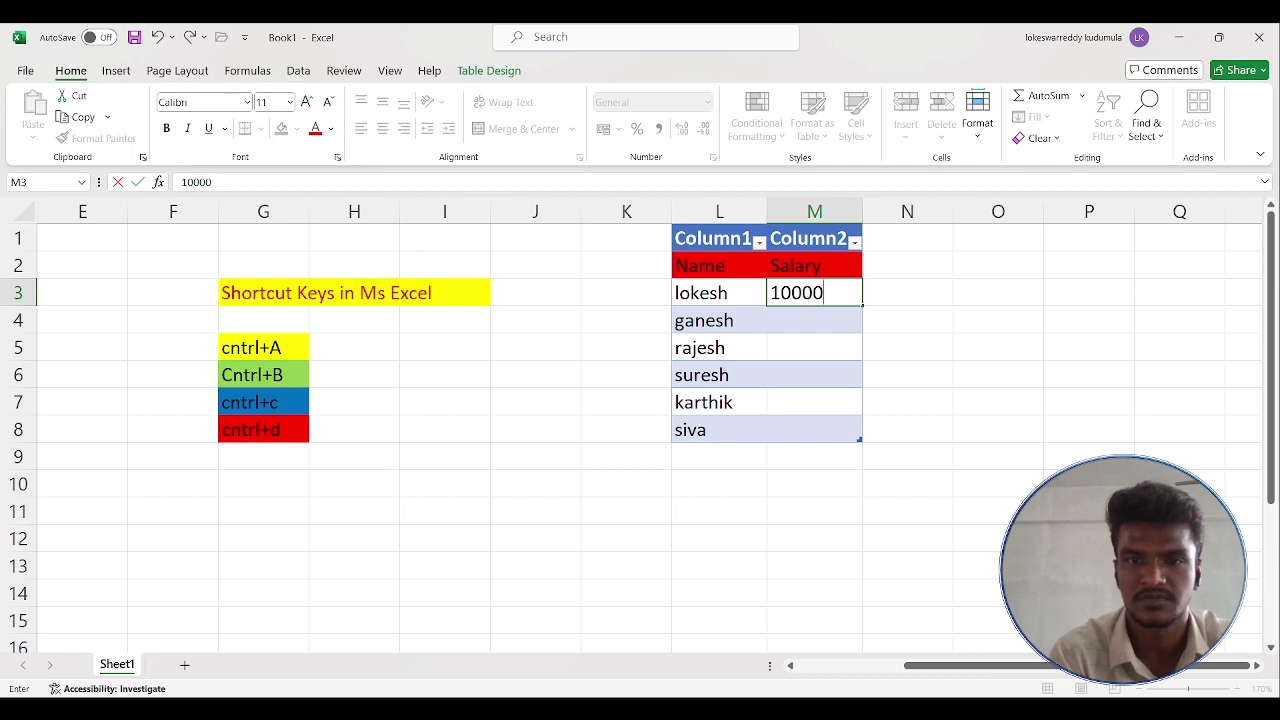
left_click(815, 305)
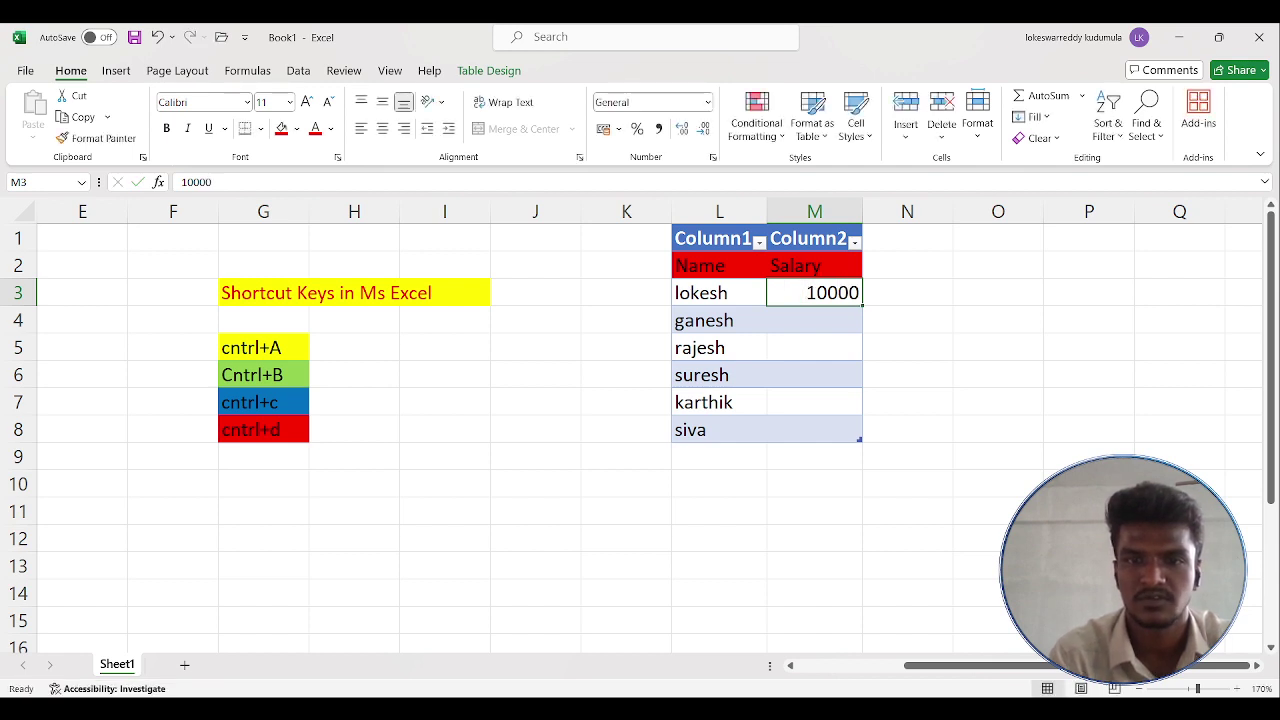
left_click(815, 320)
left_click(815, 293)
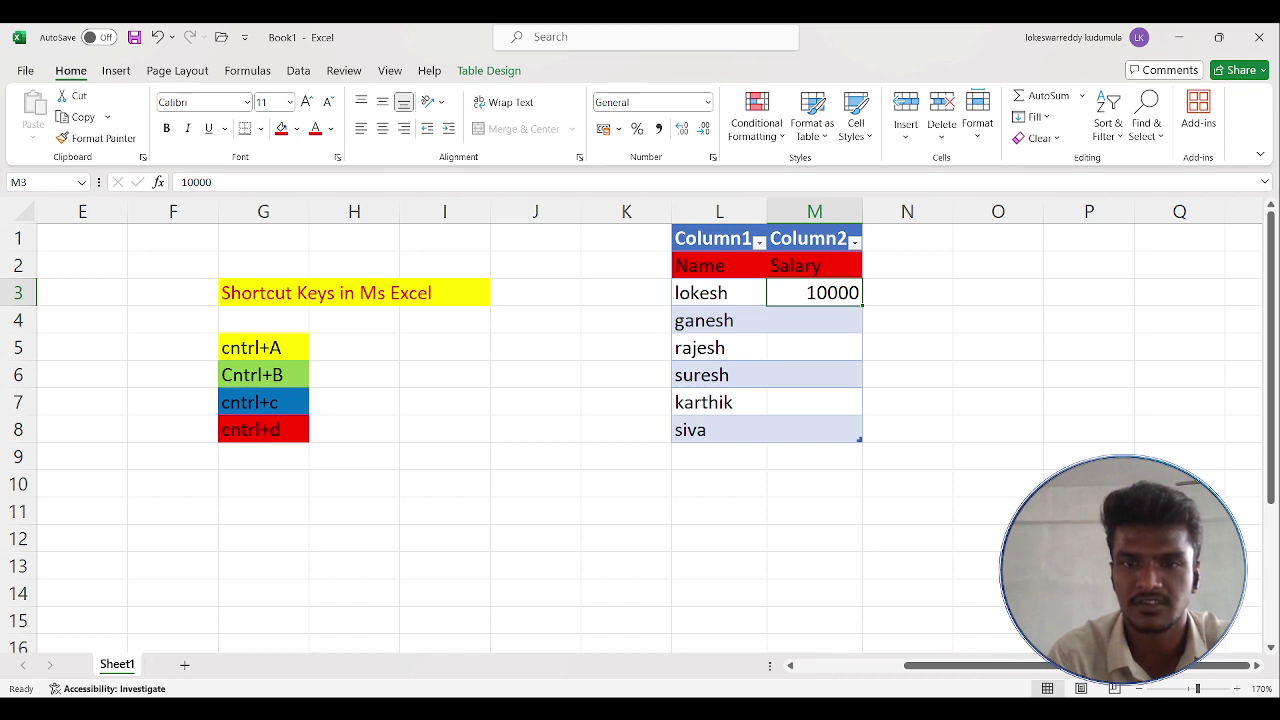
left_click(815, 320)
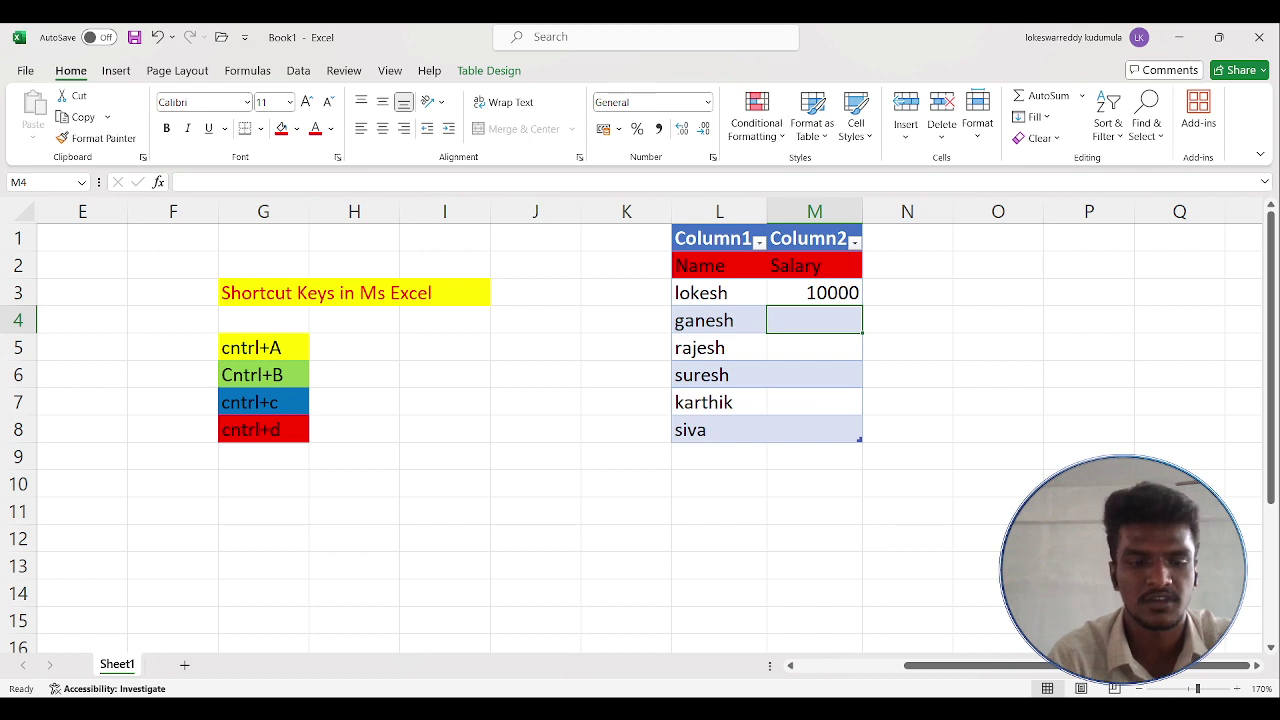
type("20")
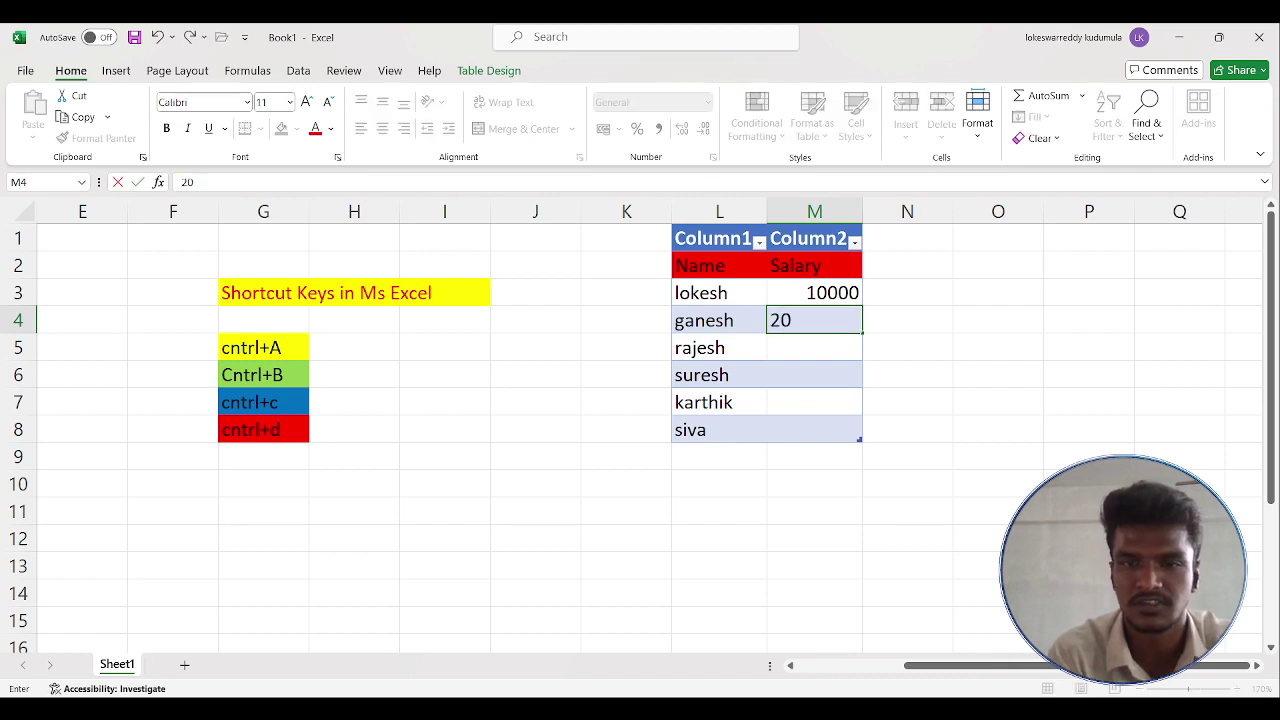
type("000")
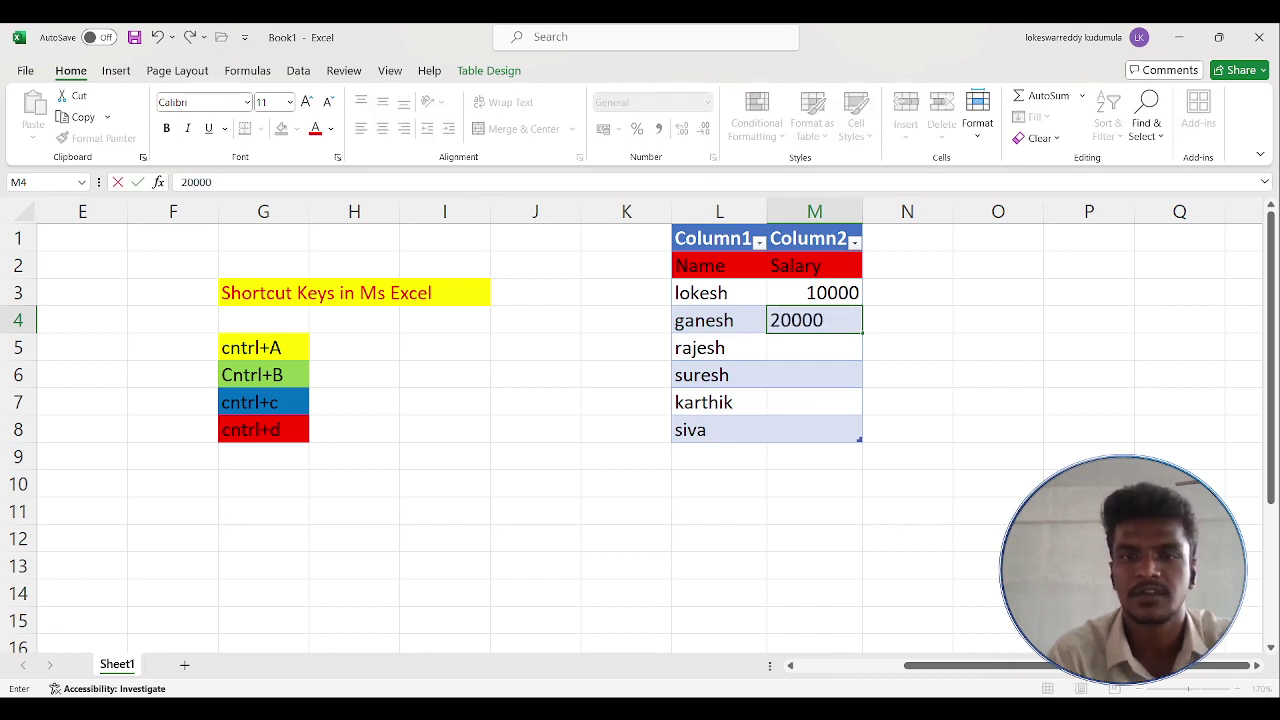
key("Up")
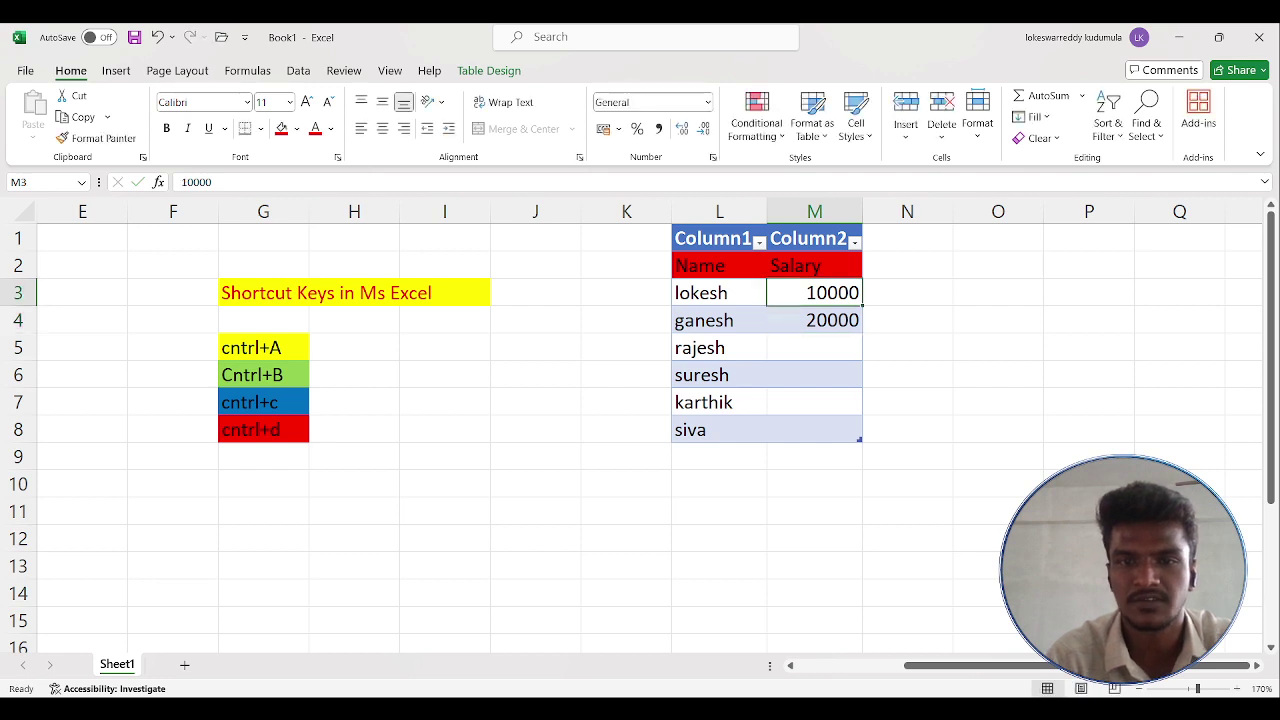
Extend the salary series from M3:M4 down to cell M8 with the fill handle
key("Down")
key("Up")
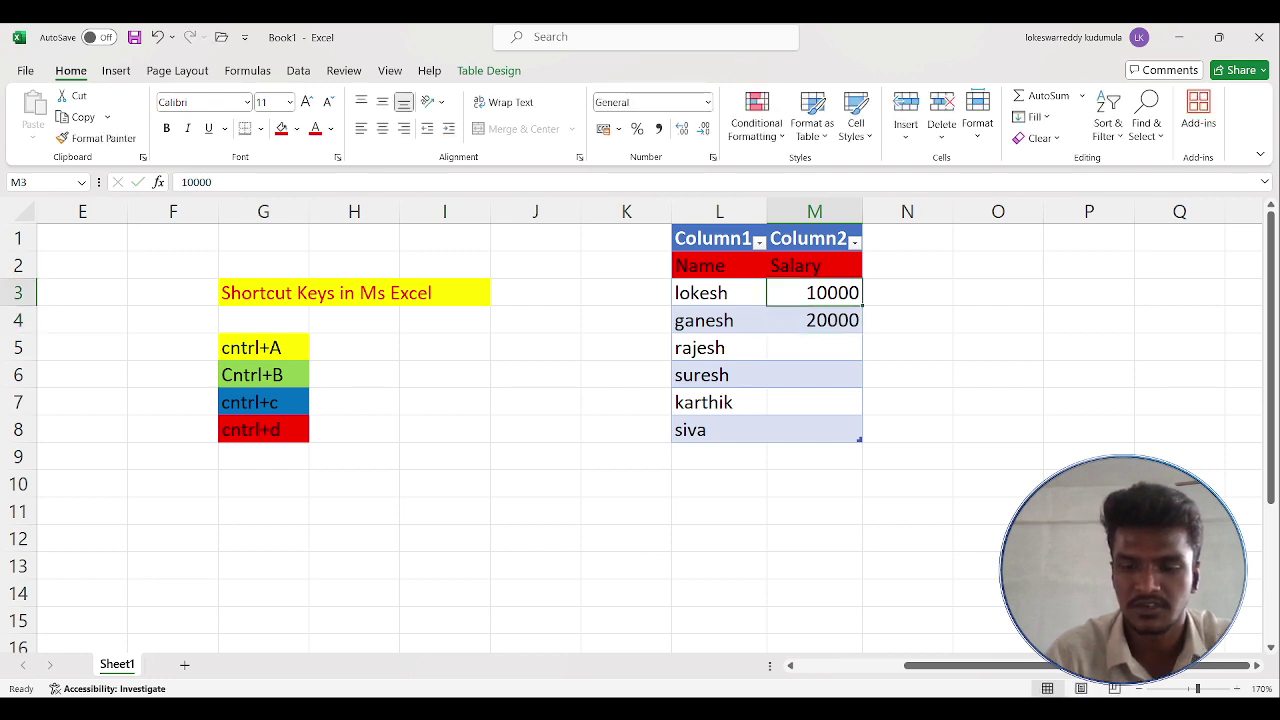
key("shift+Down")
key("shift+Down")
key("shift+Up")
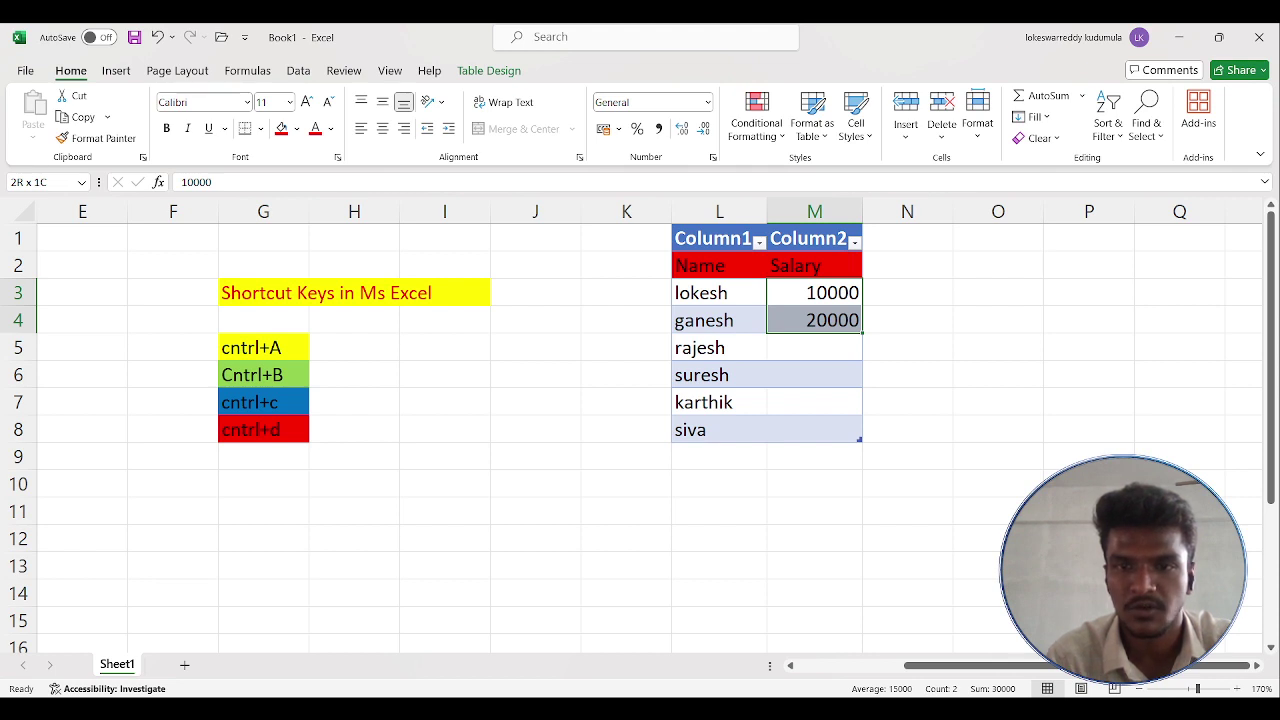
left_click_drag(861, 333, 852, 434)
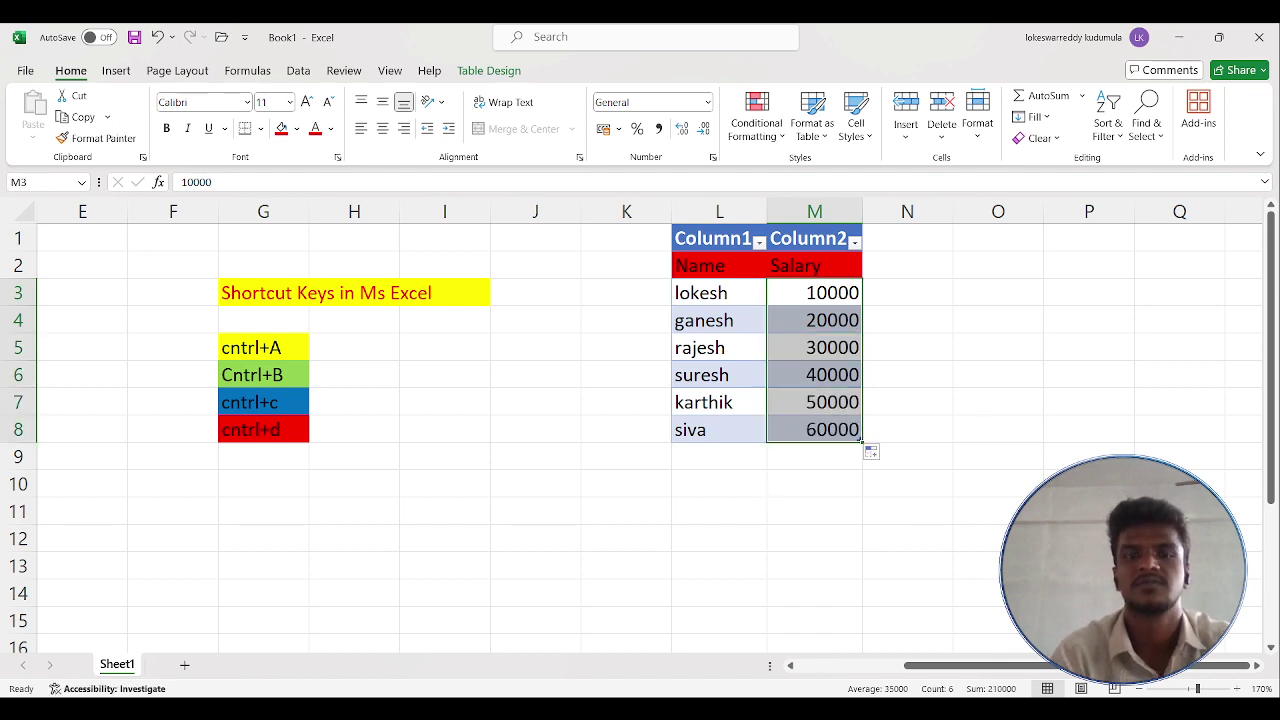
left_click(814, 484)
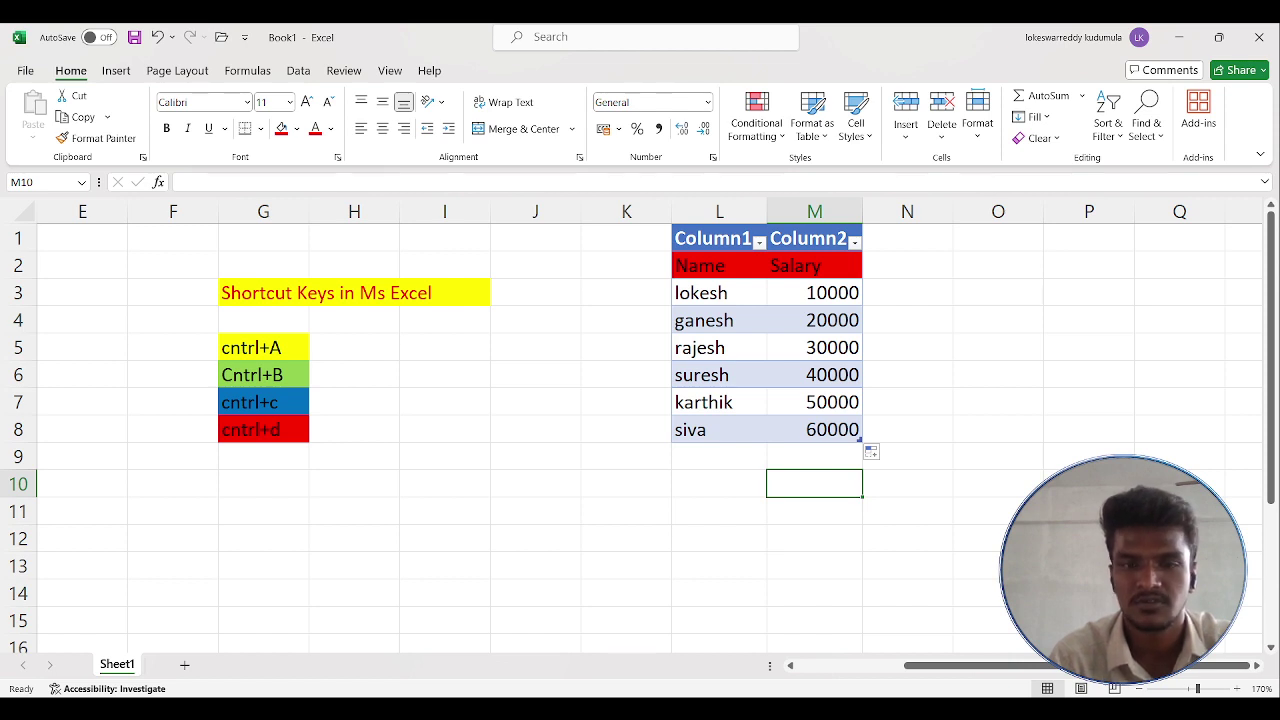
Select the entire worksheet starting from the empty cell I12
scroll(640, 430, "down", 2)
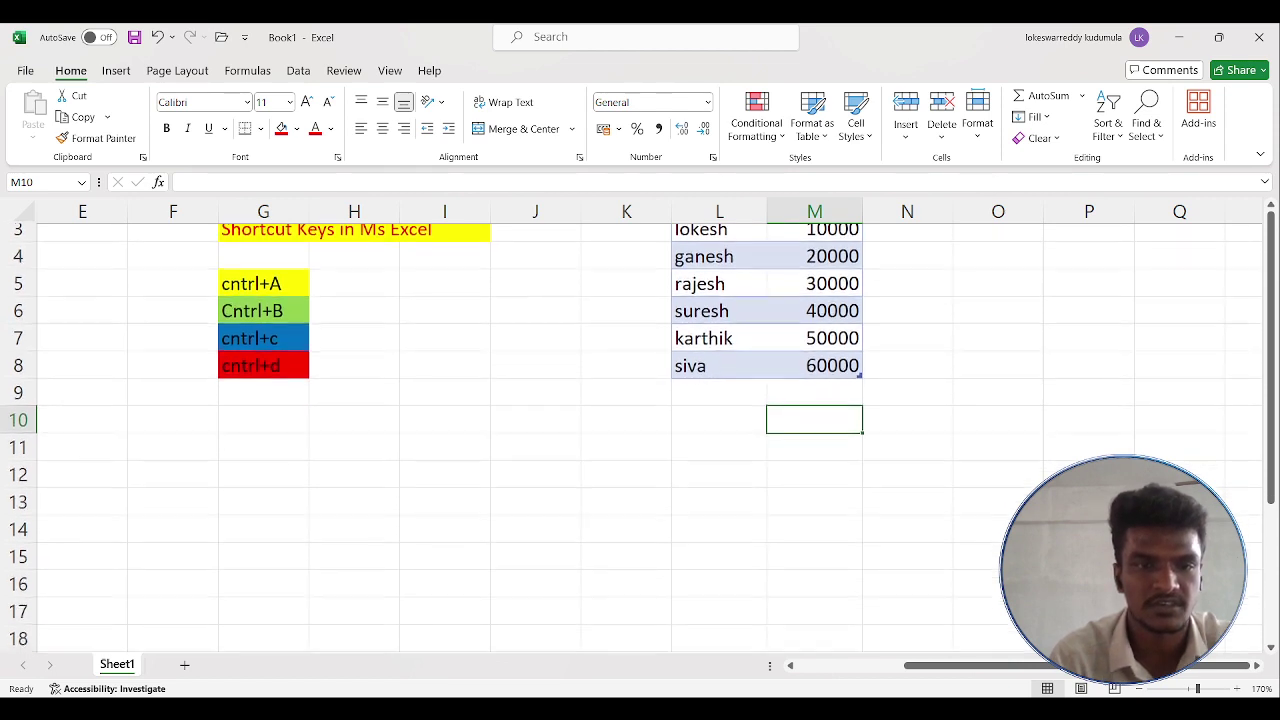
scroll(640, 430, "up", 3)
scroll(640, 430, "down", 3)
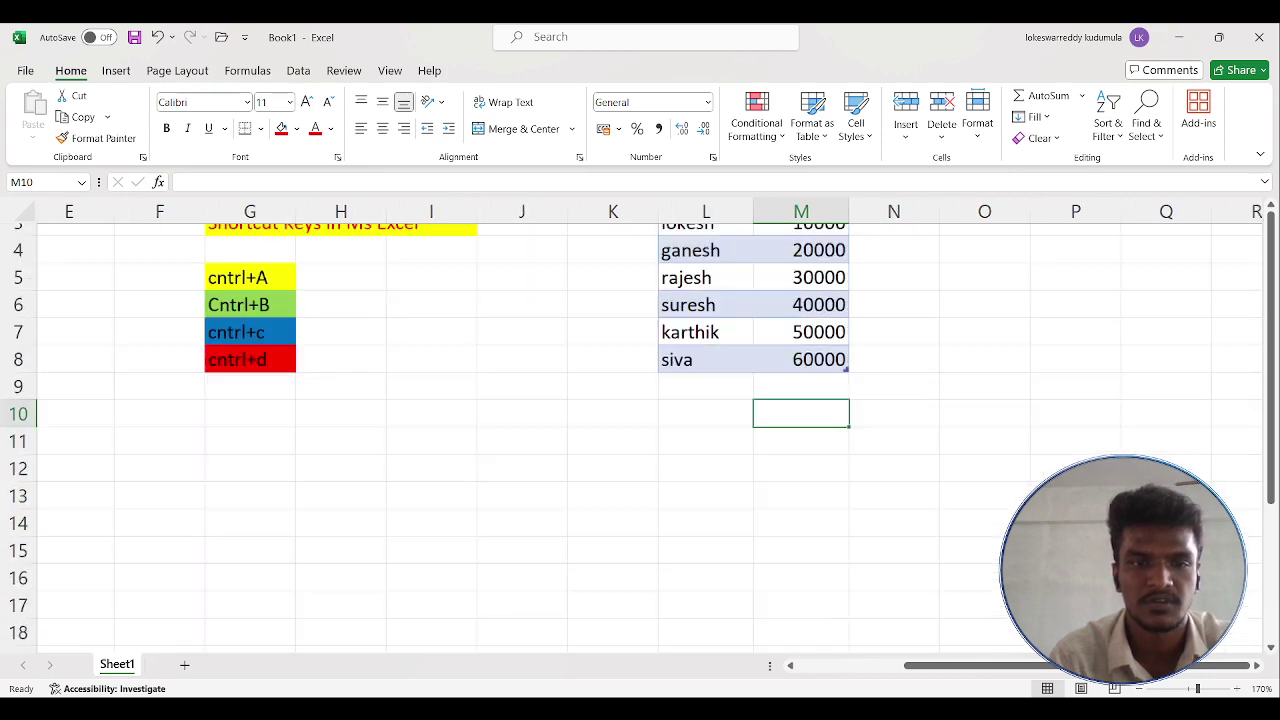
scroll(640, 430, "up", 2)
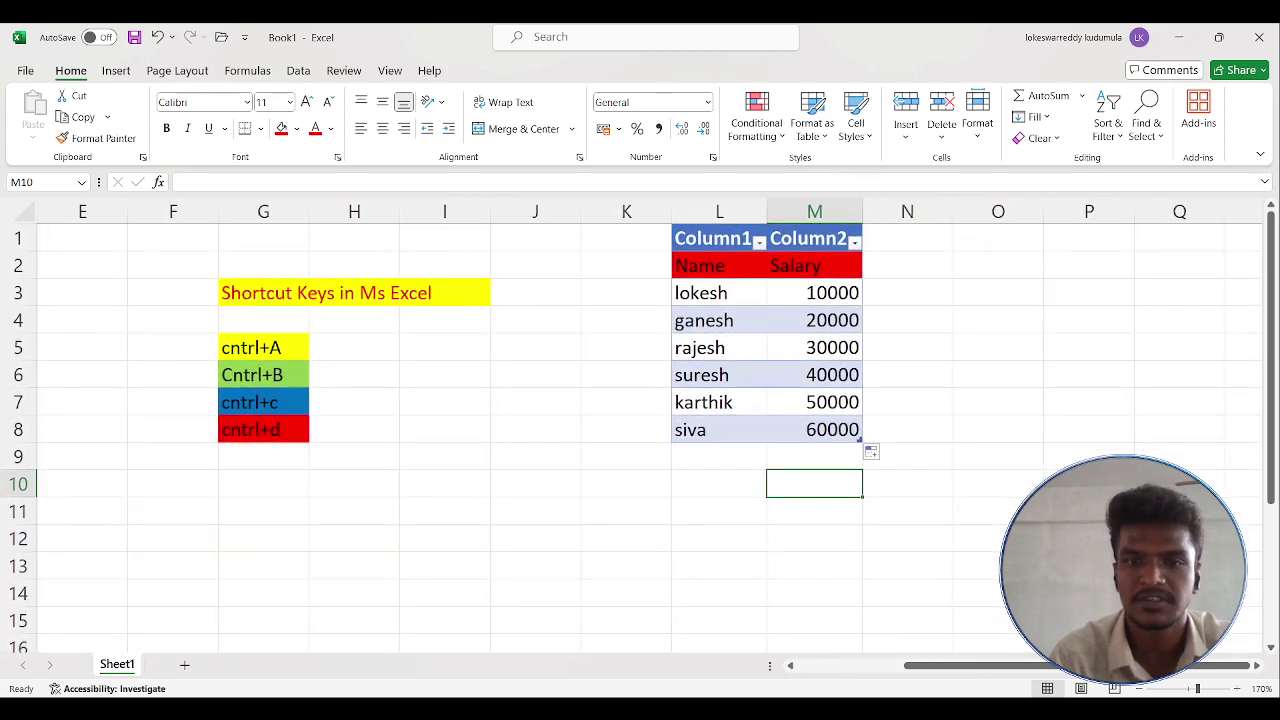
left_click(445, 538)
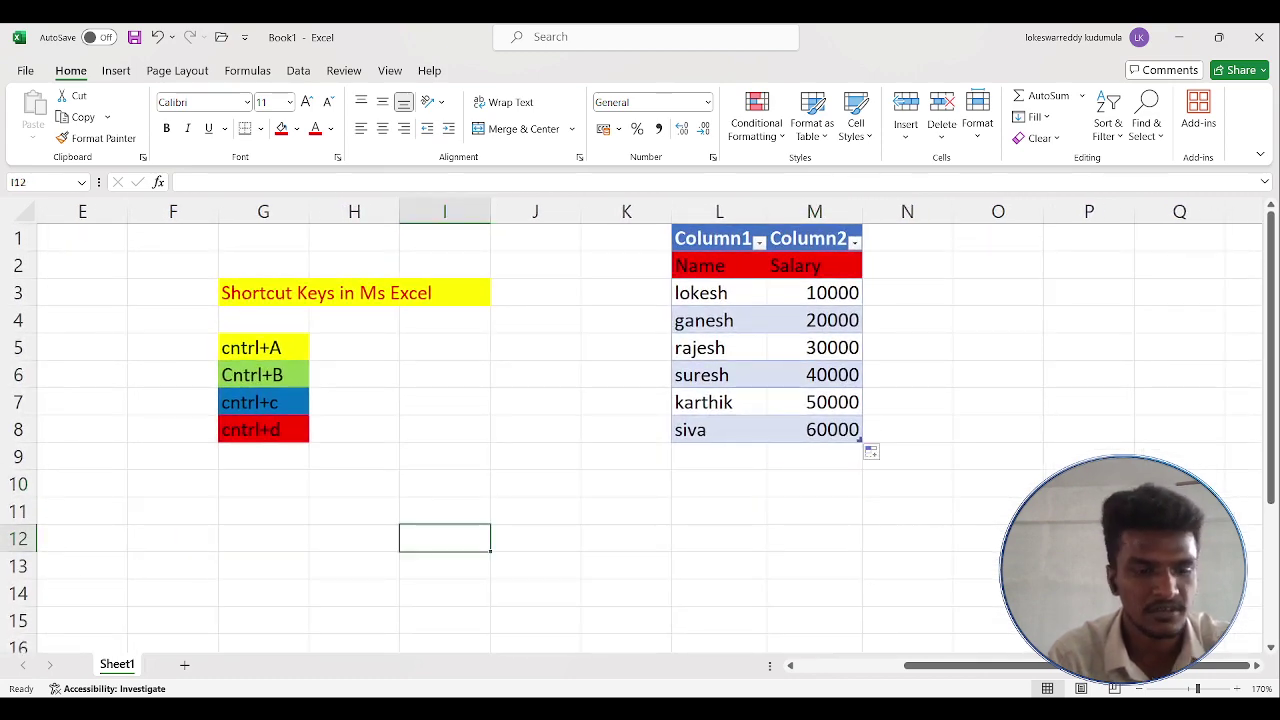
key("ctrl+a")
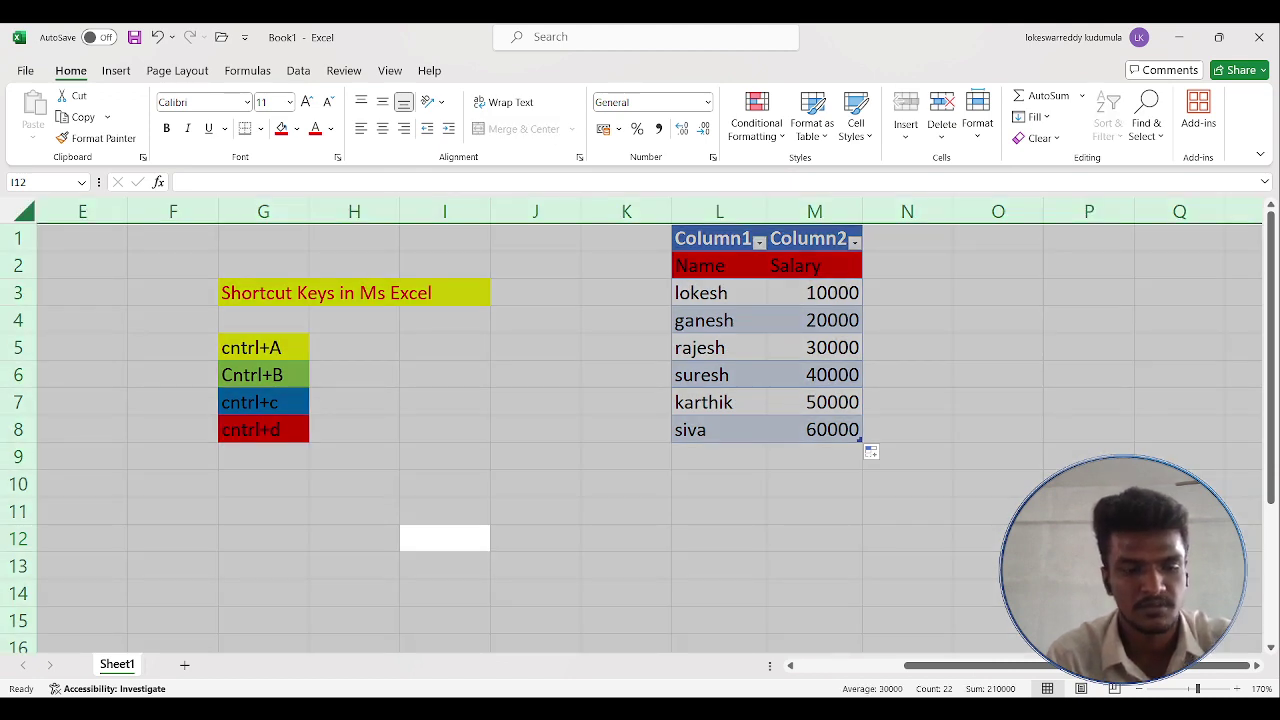
Undo the salary series fill and both salary entries in M3 and M4
key("ctrl+z")
key("ctrl+z")
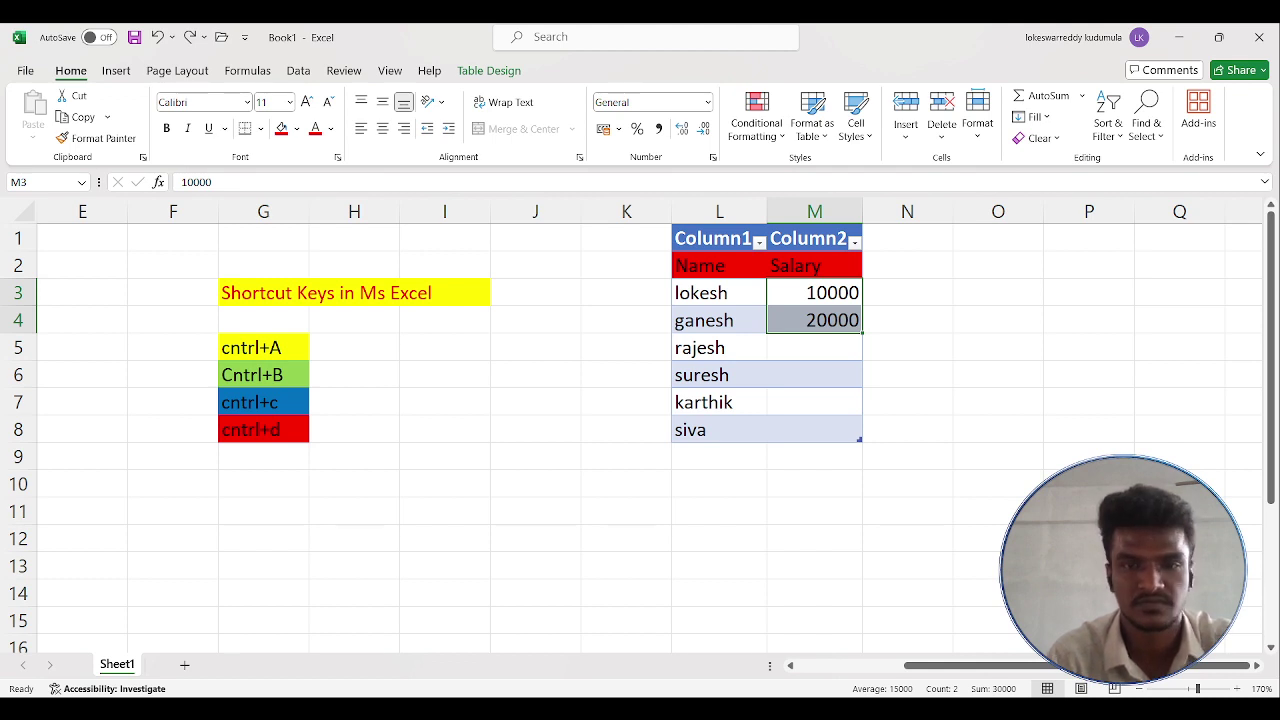
key("ctrl+z")
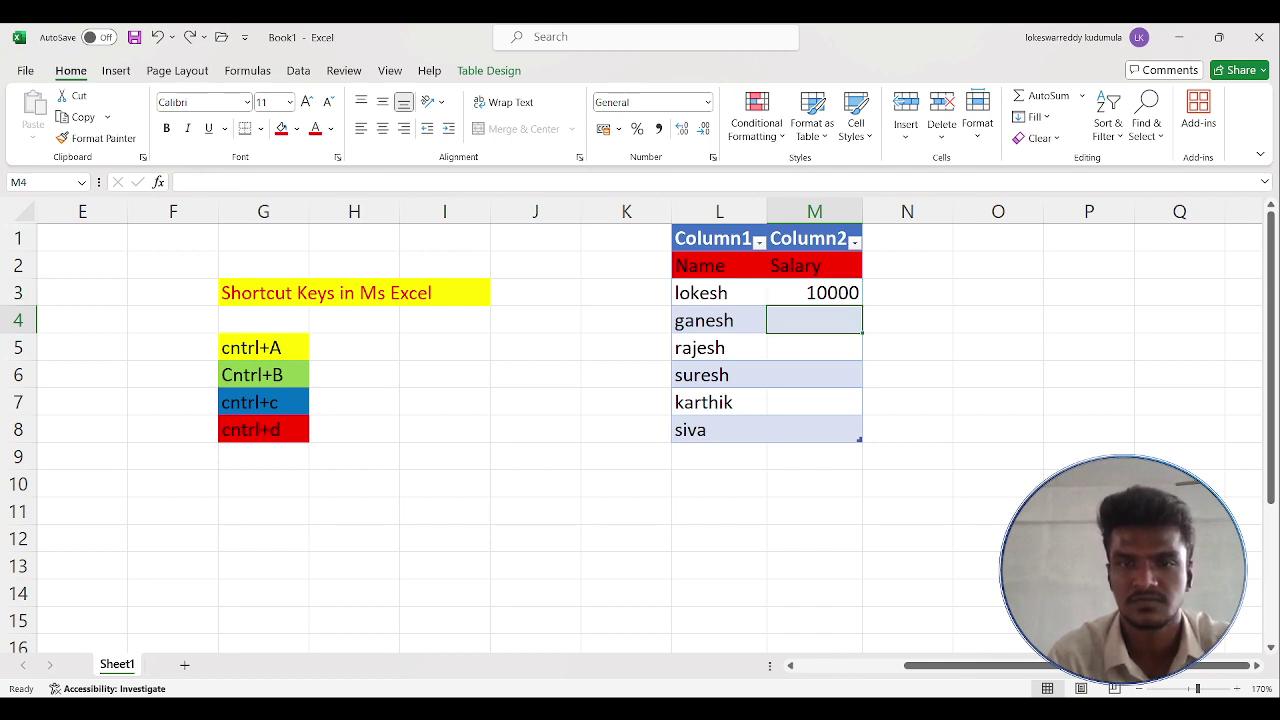
key("ctrl+z")
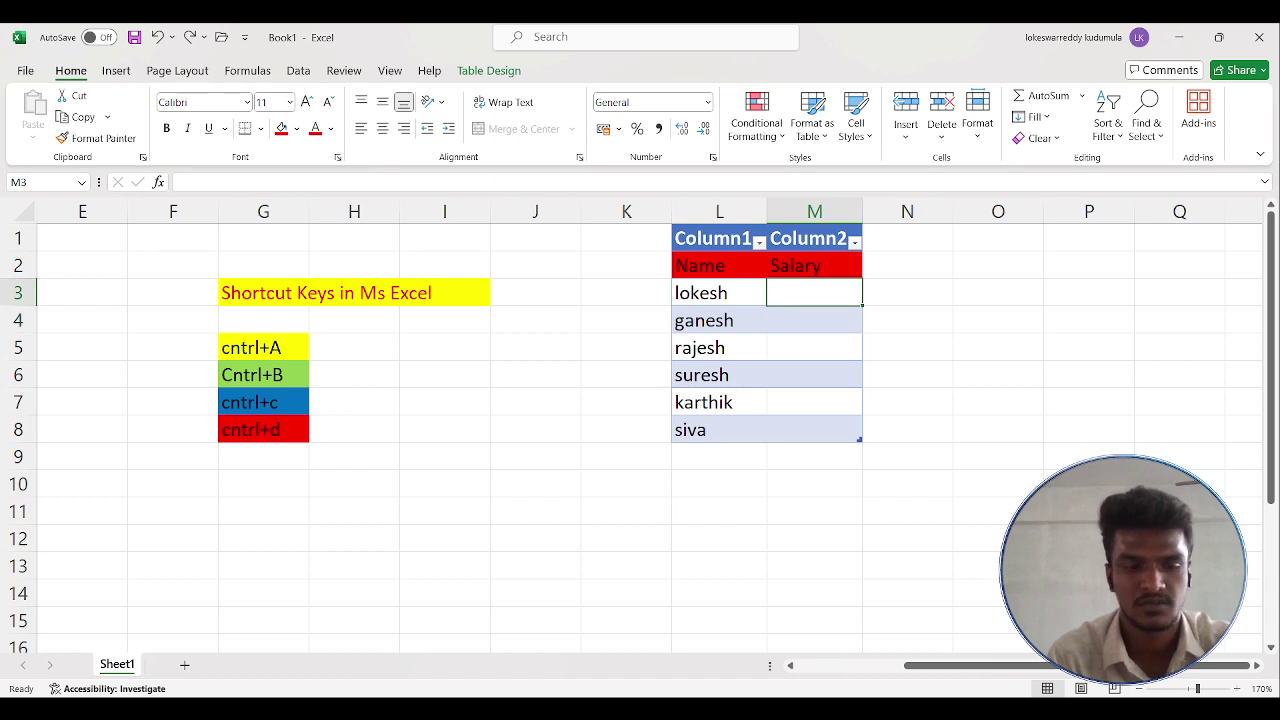
Redo the two salary entries and the series fill down to M8
key("ctrl+y")
key("ctrl+y")
key("ctrl+y")
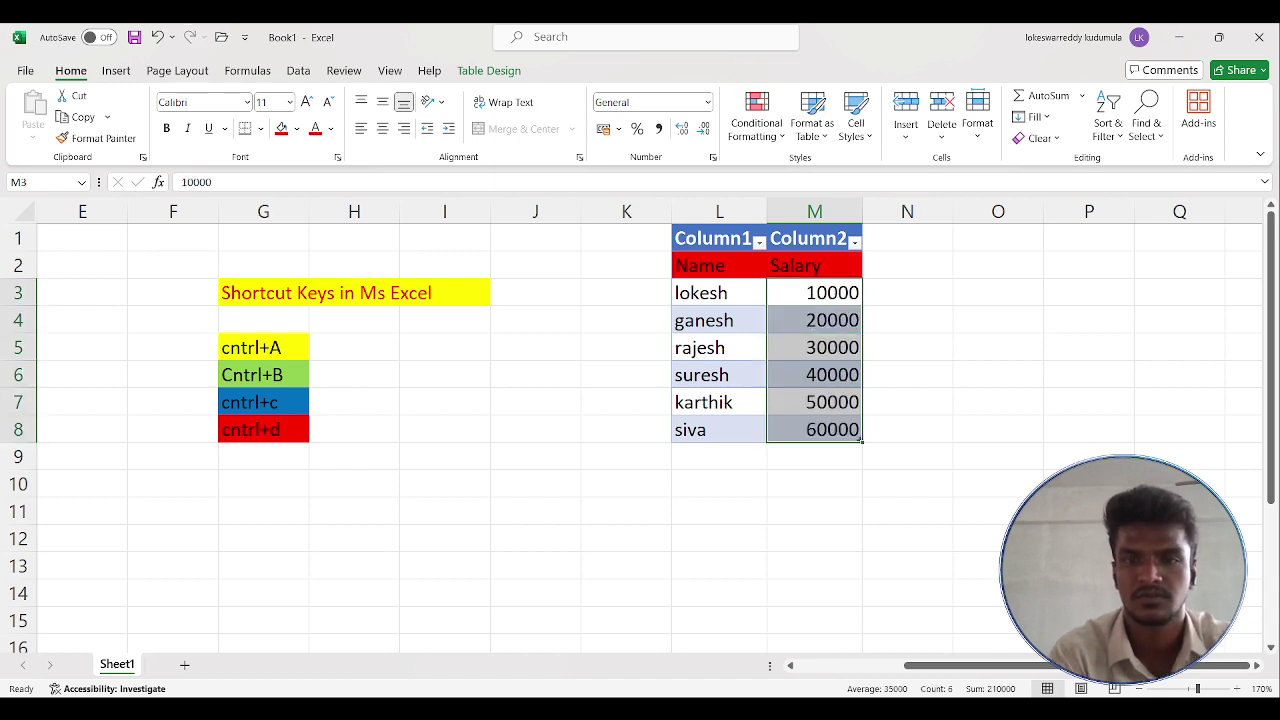
left_click(814, 457)
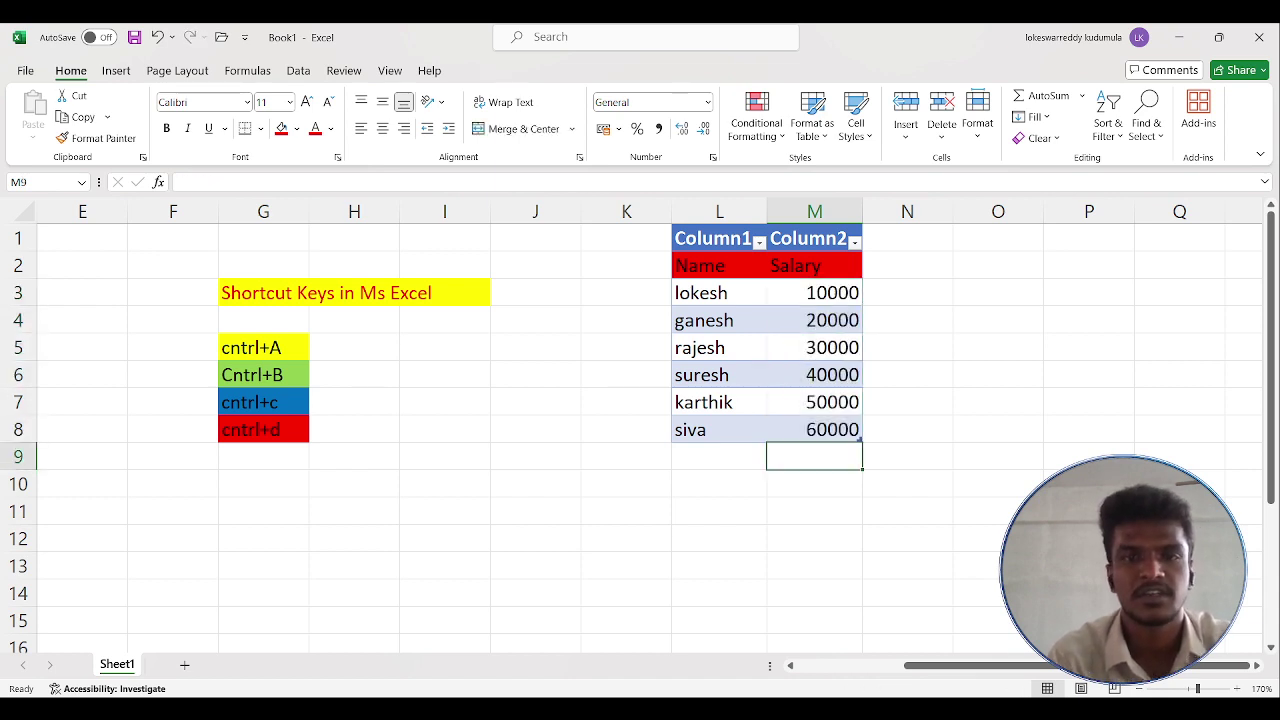
Select all of the table's data from cell L4, clear the selection, and repeat it from cell M8
left_click(719, 321)
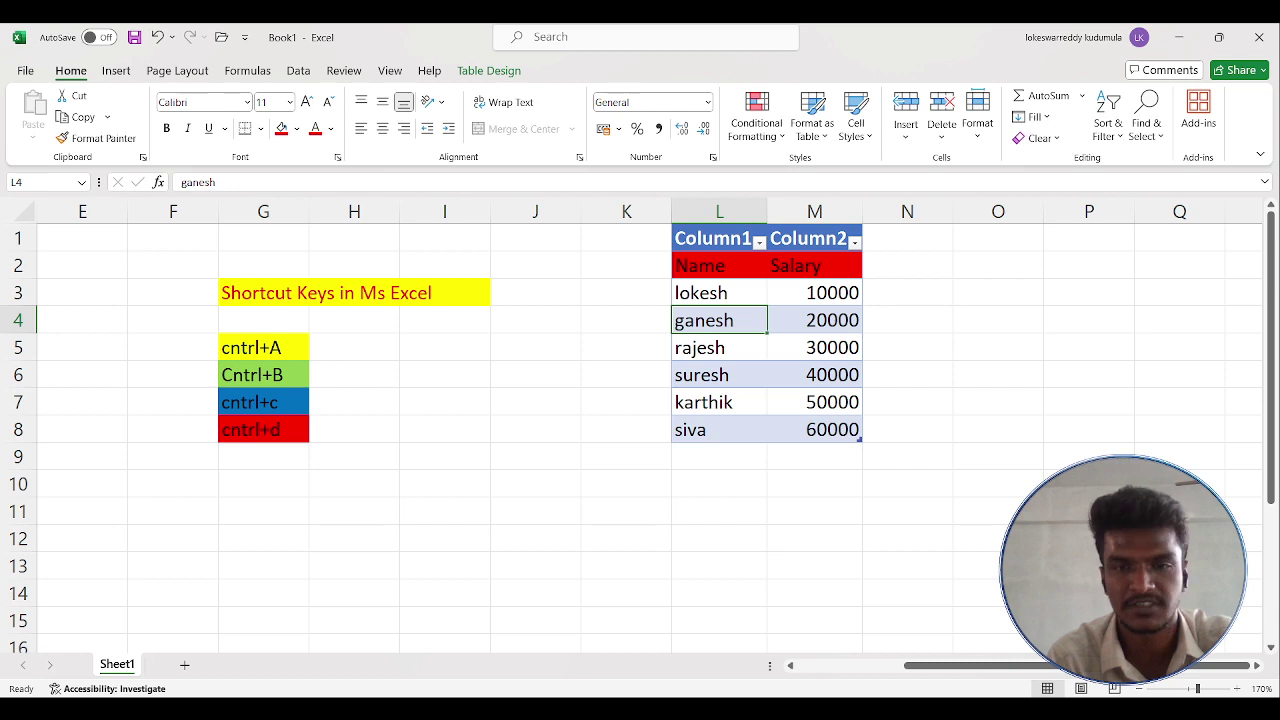
key("ctrl+a")
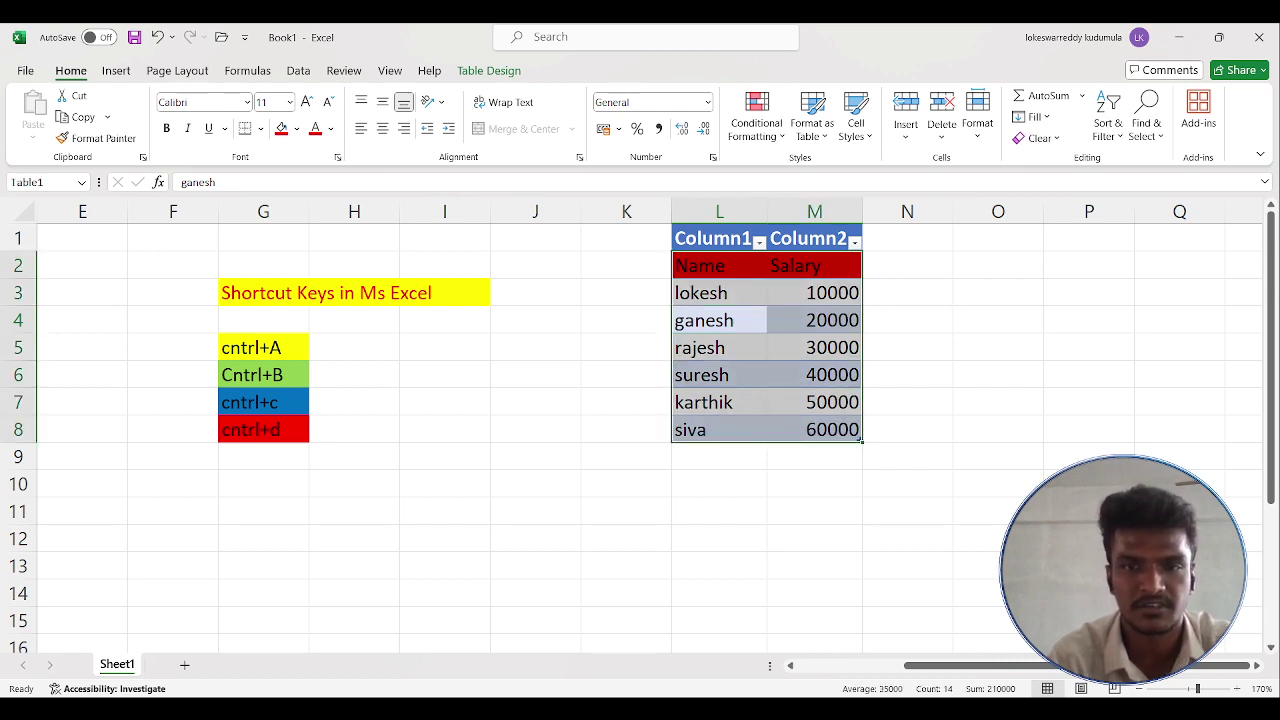
left_click(908, 484)
left_click(815, 430)
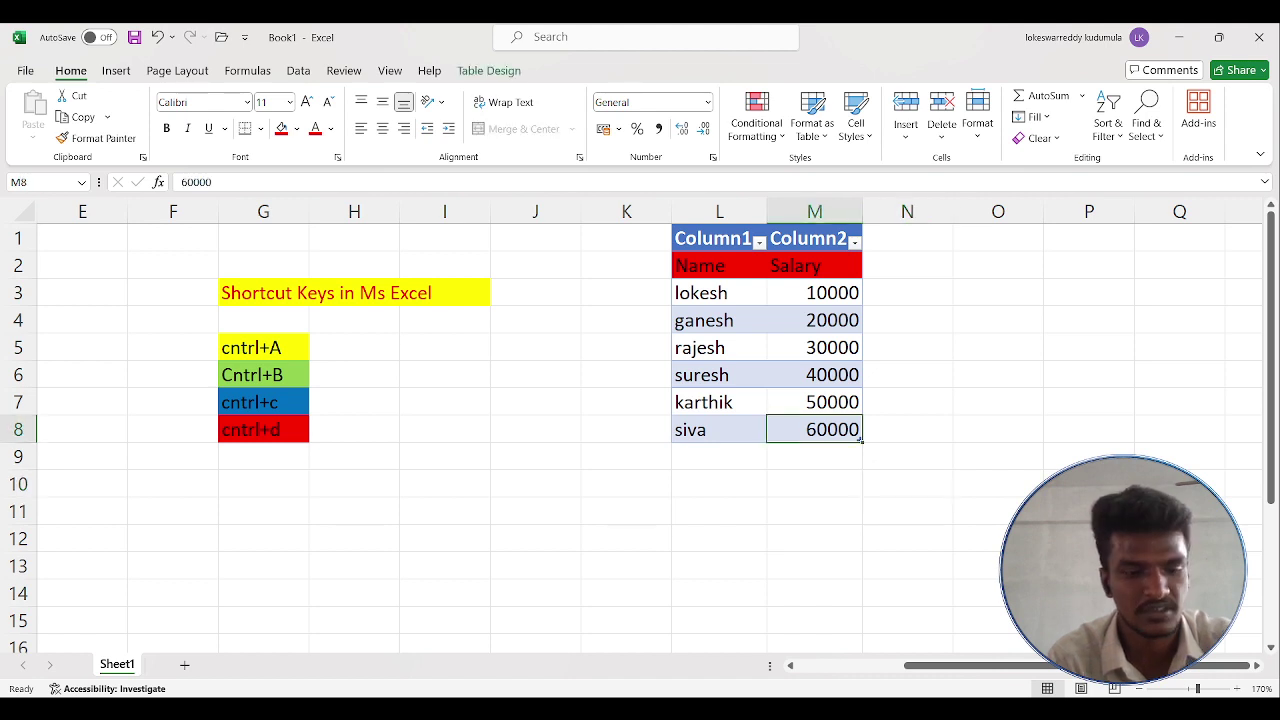
key("ctrl+a")
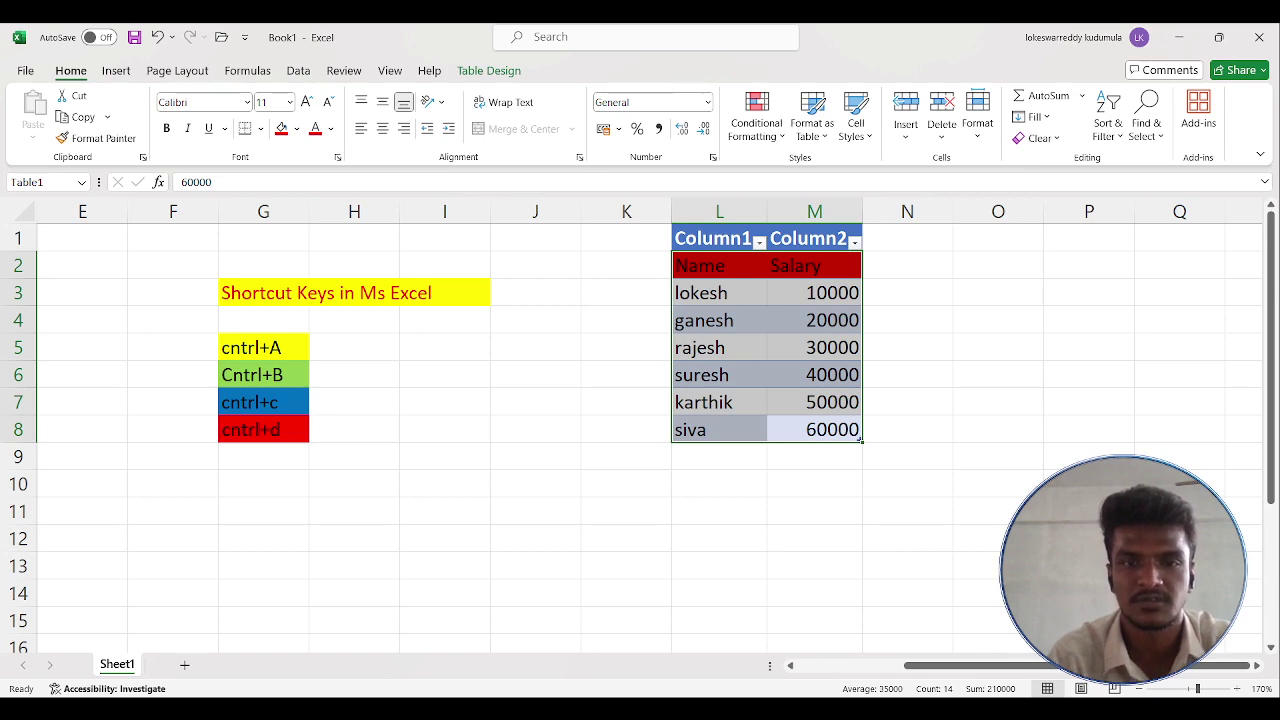
left_click(535, 430)
Enter the label "cntrl +B" in cell I12, below the shortcut list
scroll(535, 430, "down", 2)
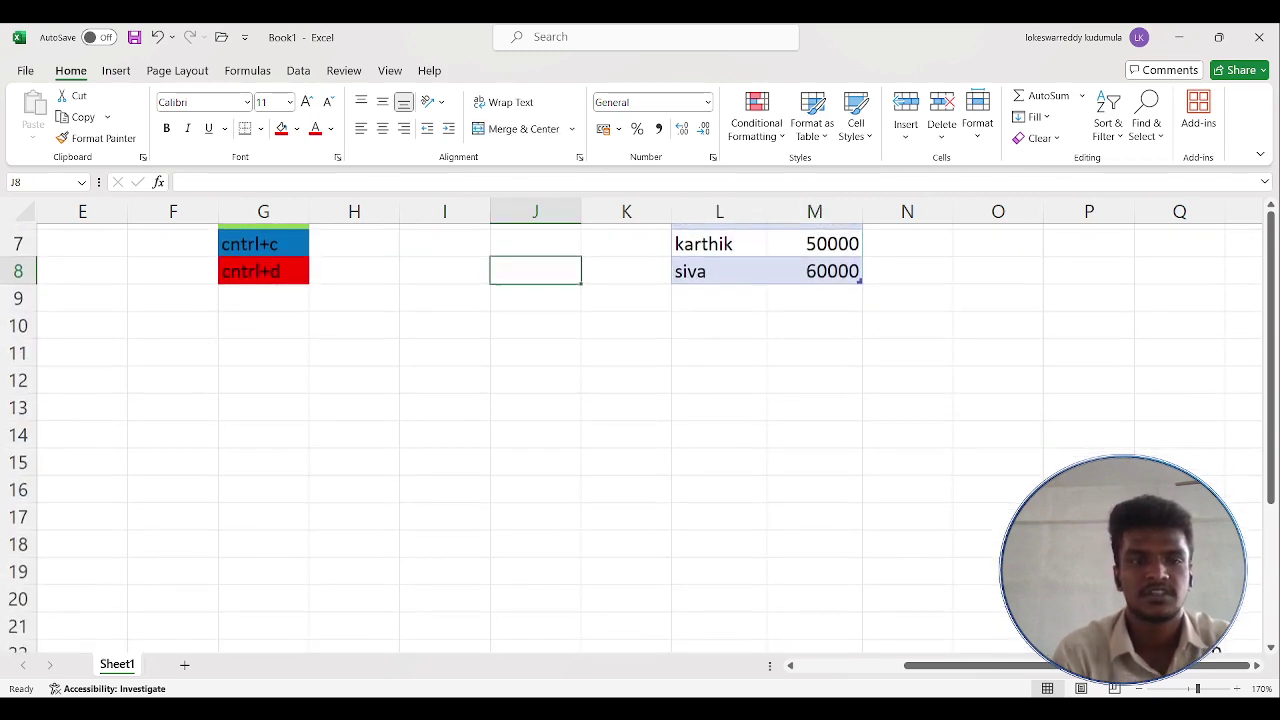
scroll(535, 430, "up", 1)
scroll(535, 430, "up", 1)
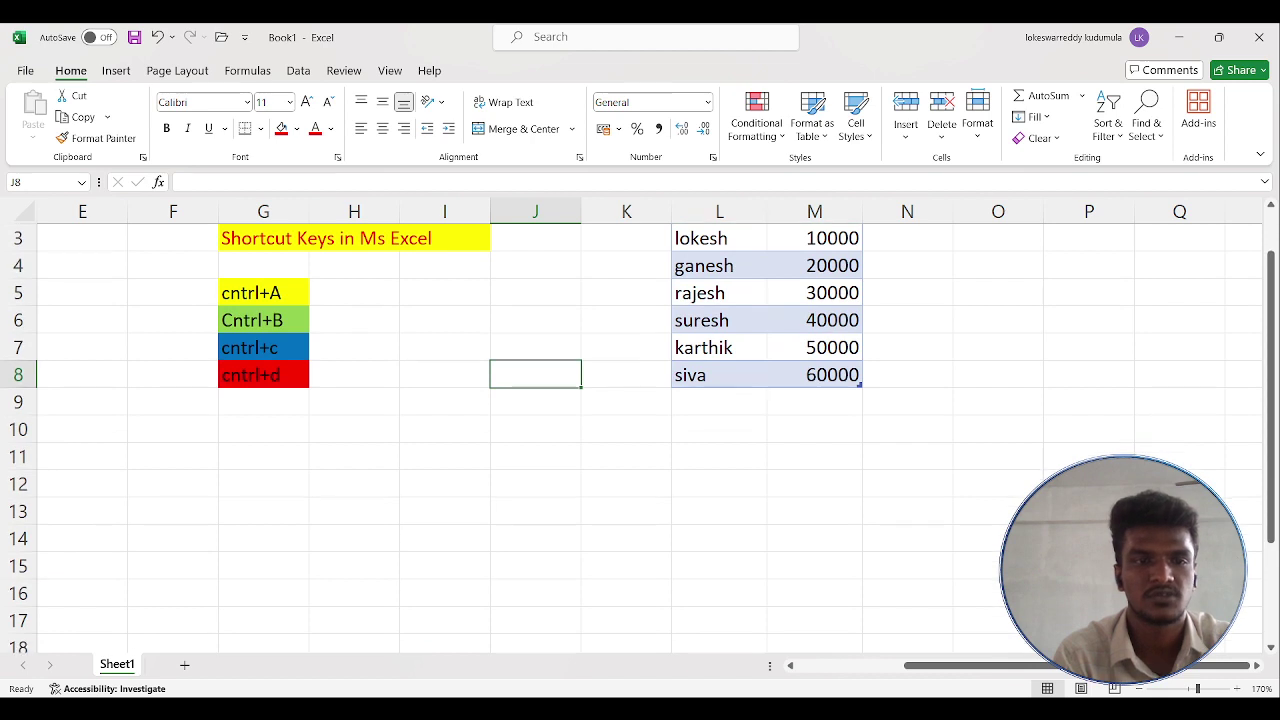
left_click(263, 320)
left_click(445, 484)
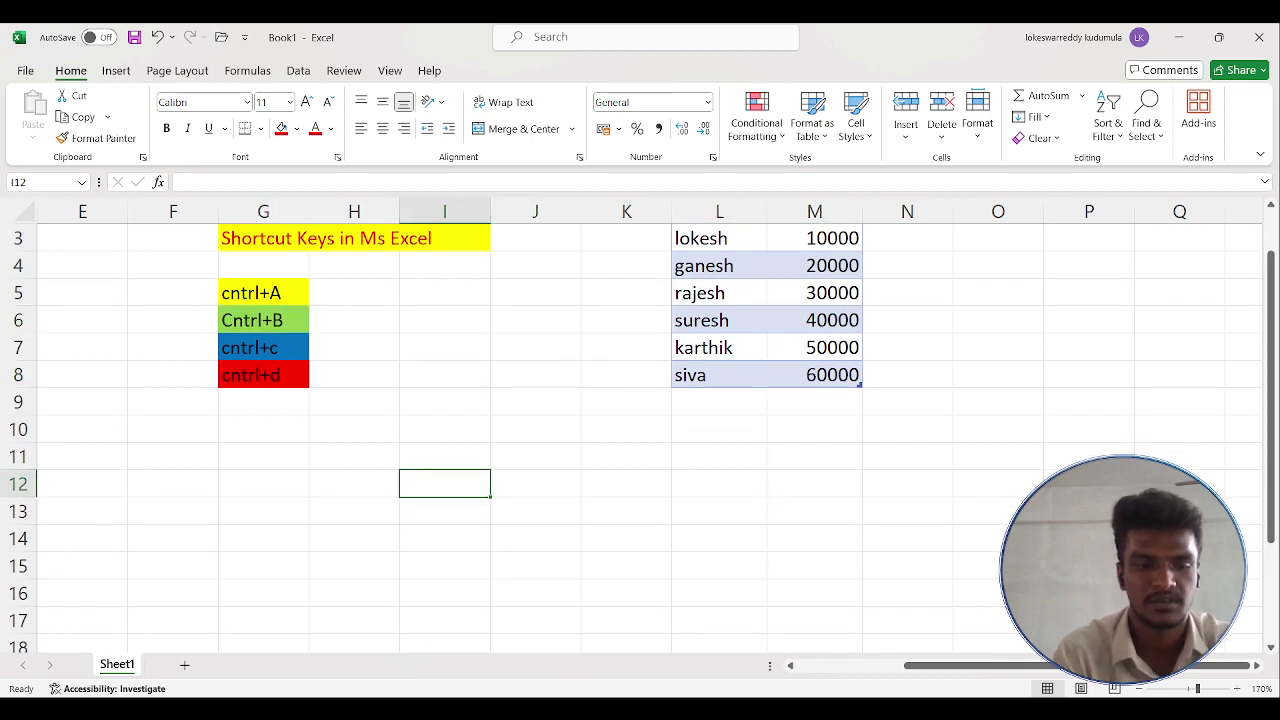
type("cnt")
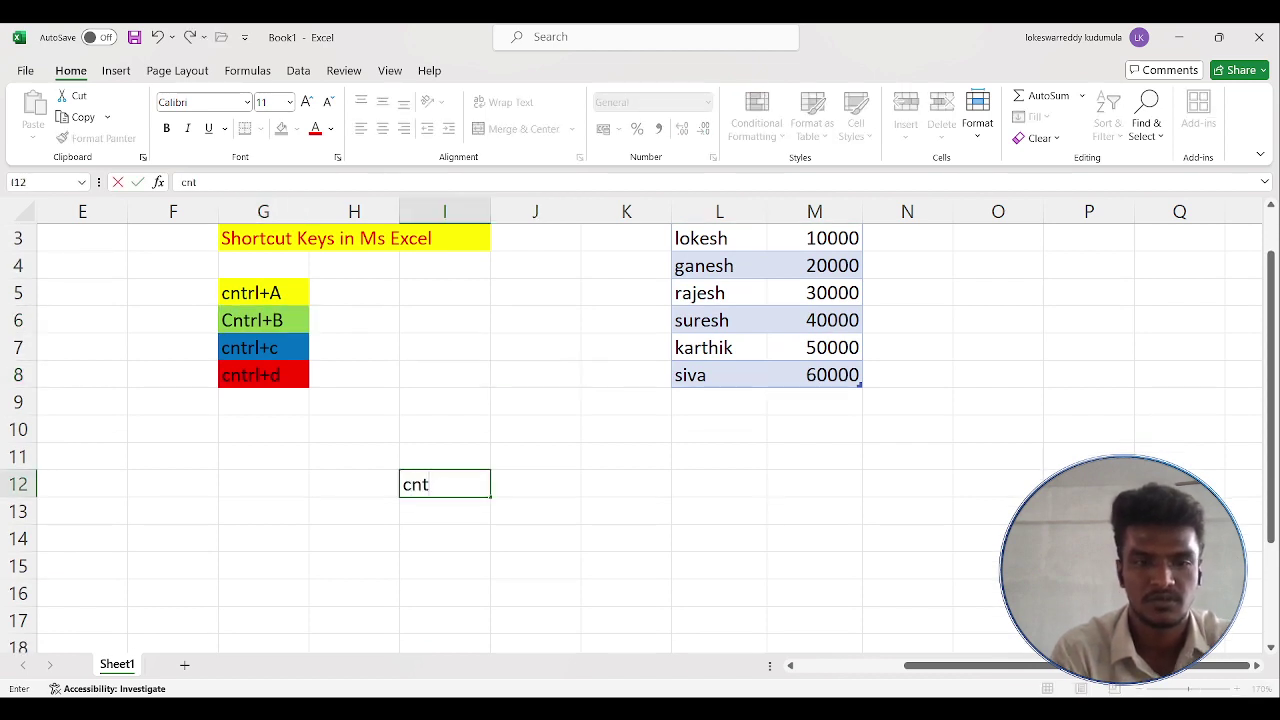
type("rl")
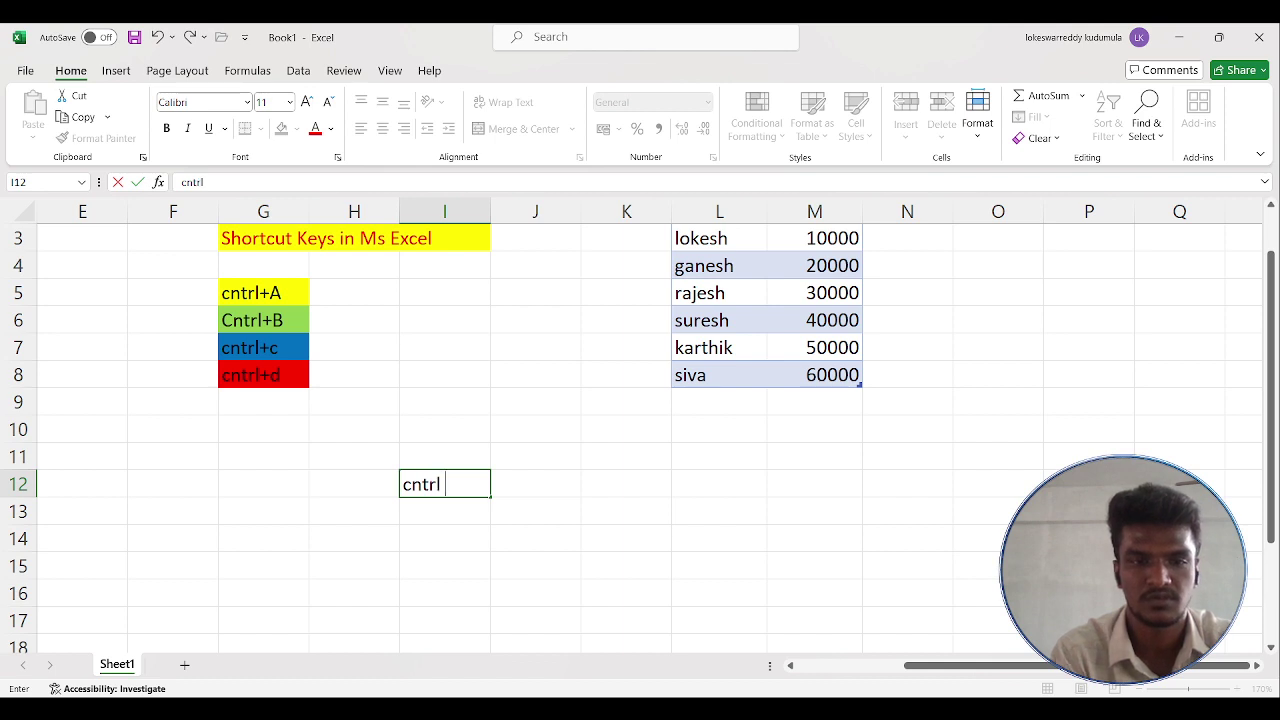
type(" +B")
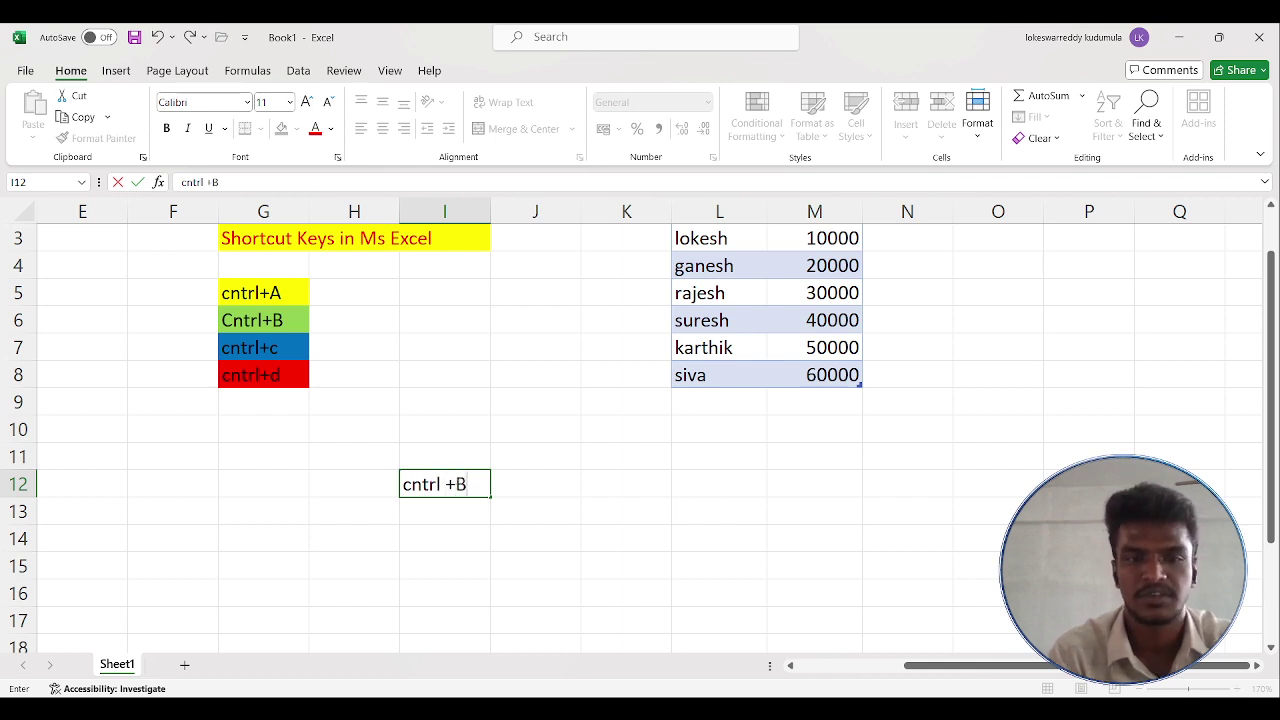
left_click(626, 484)
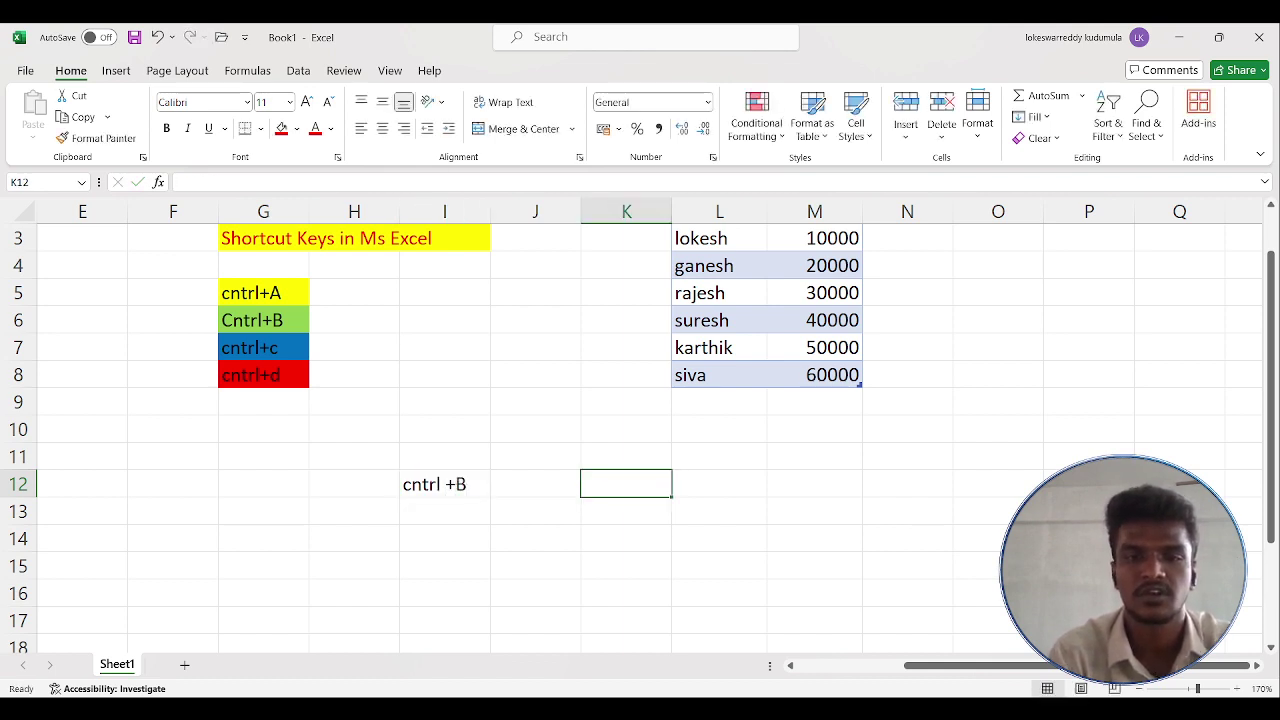
Select all of the Name and Salary table's data from cell L3 and make it bold
scroll(640, 430, "up", 2)
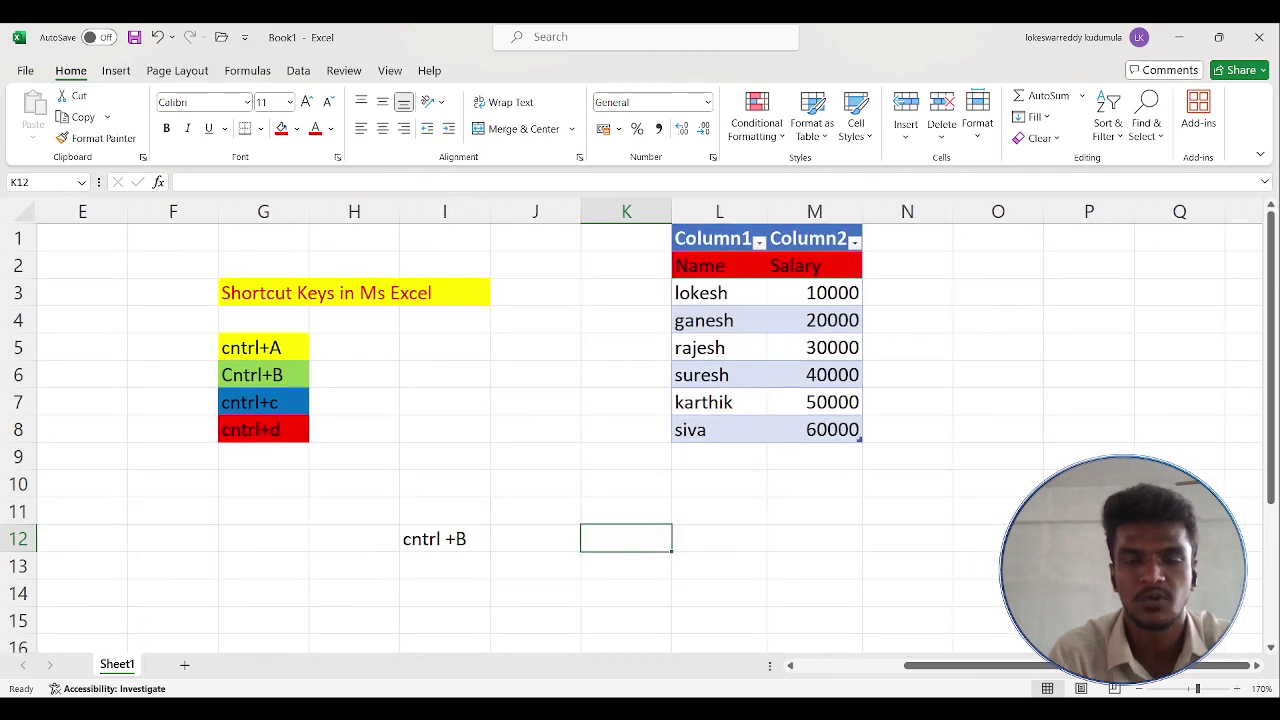
left_click(719, 292)
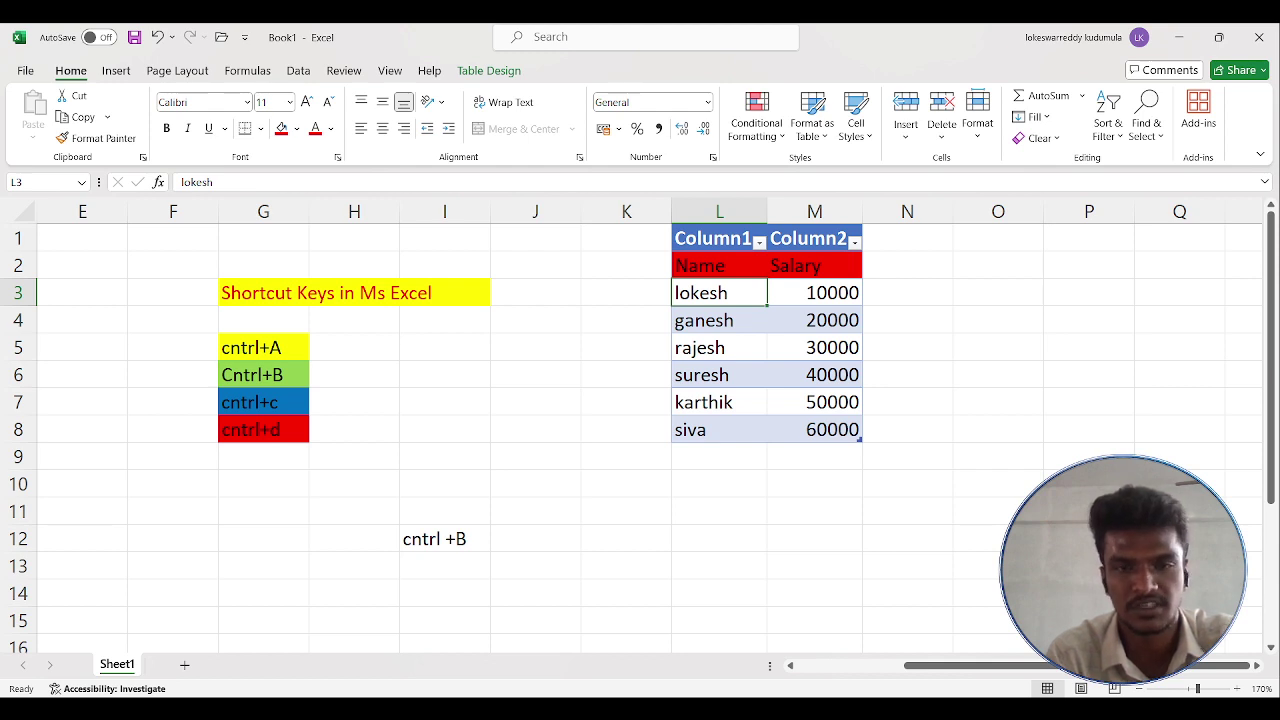
key("ctrl+a")
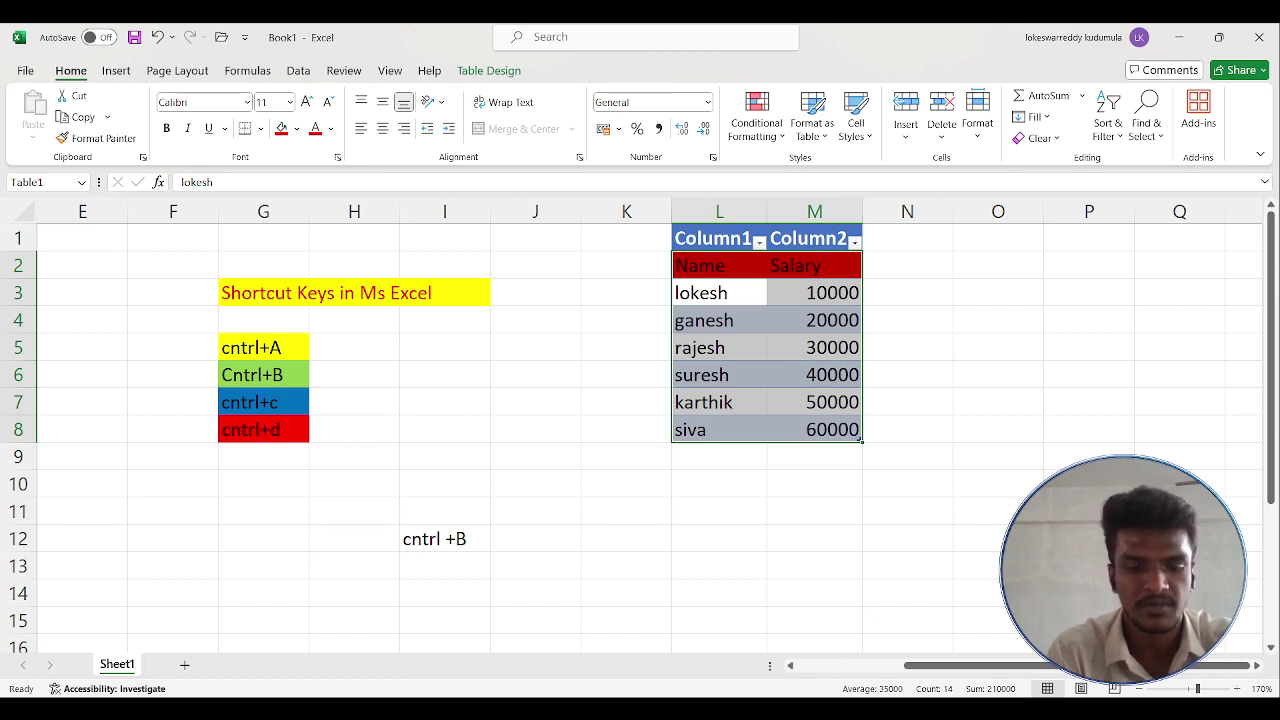
key("ctrl+b")
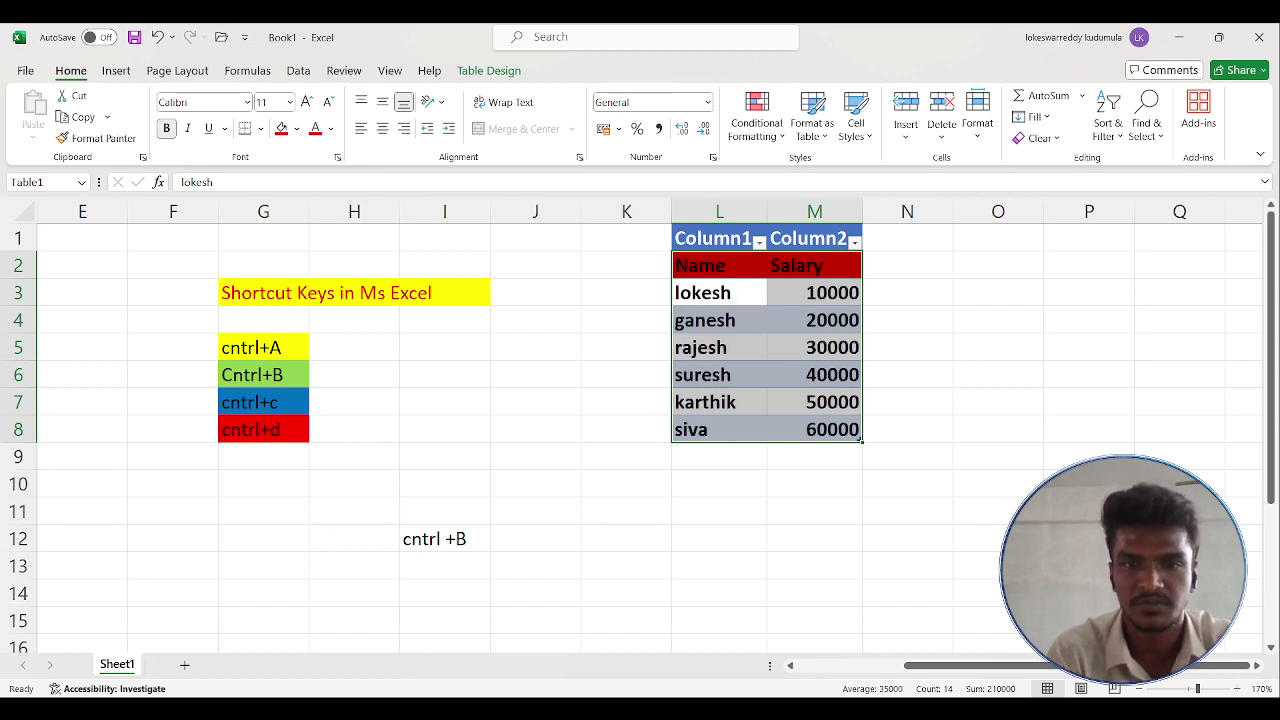
left_click(1089, 374)
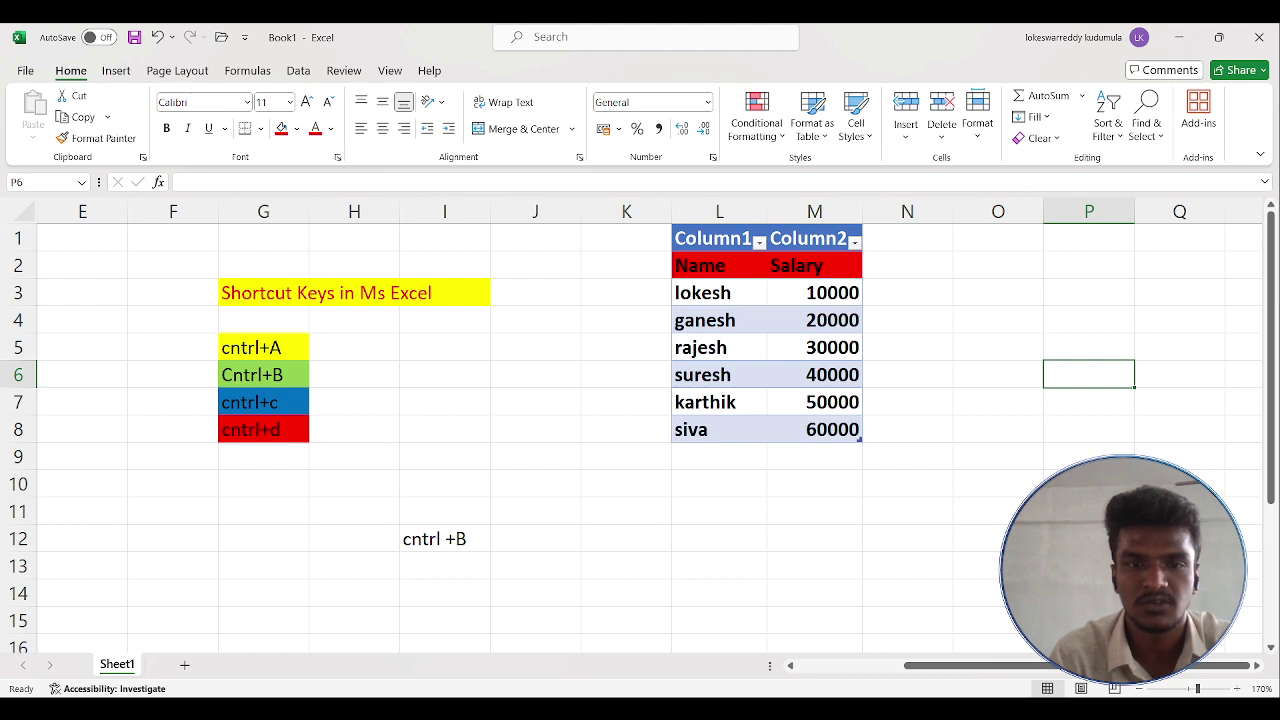
left_click(719, 401)
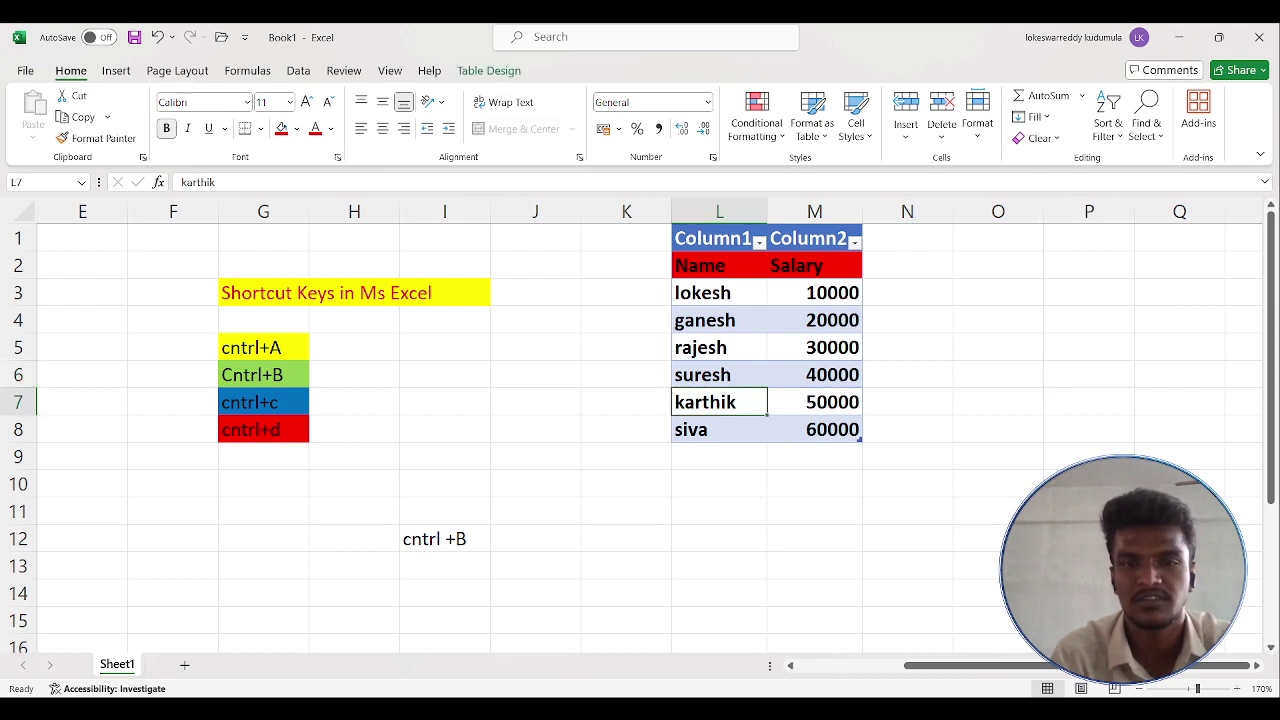
Enter the label "cntrl+c" in cell L12 and fill the cell red
left_click(719, 538)
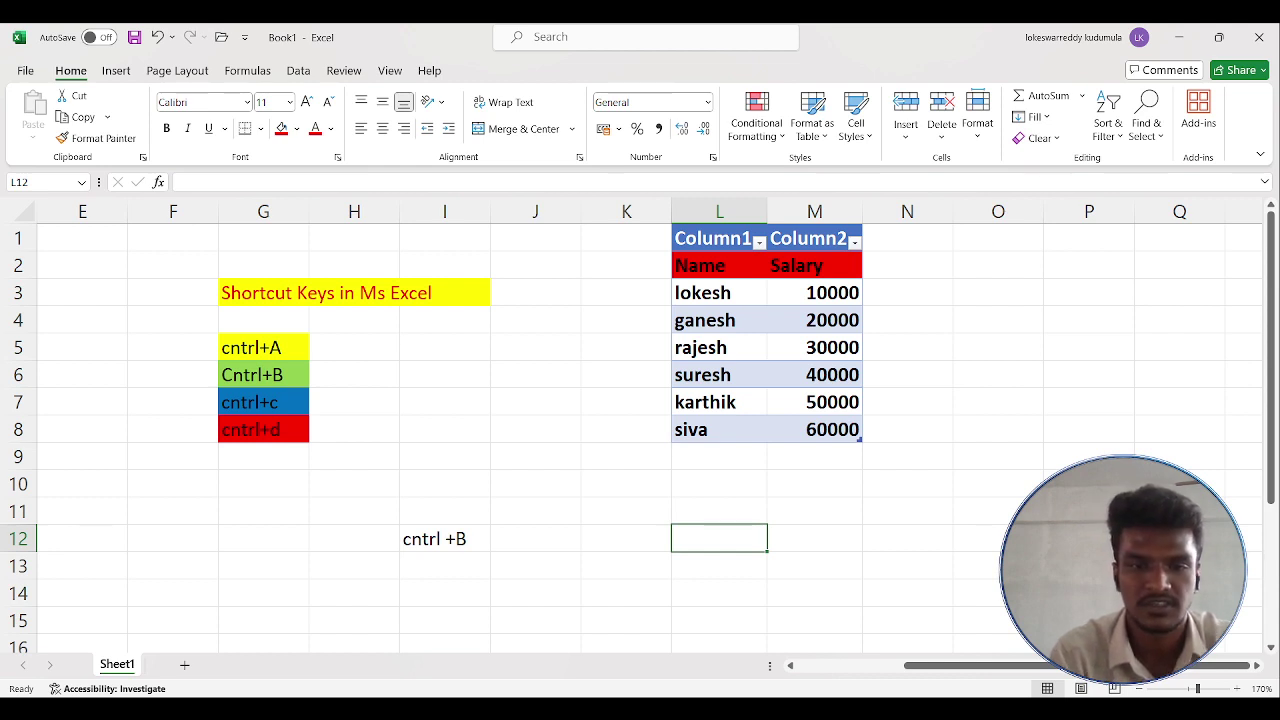
type("cntr")
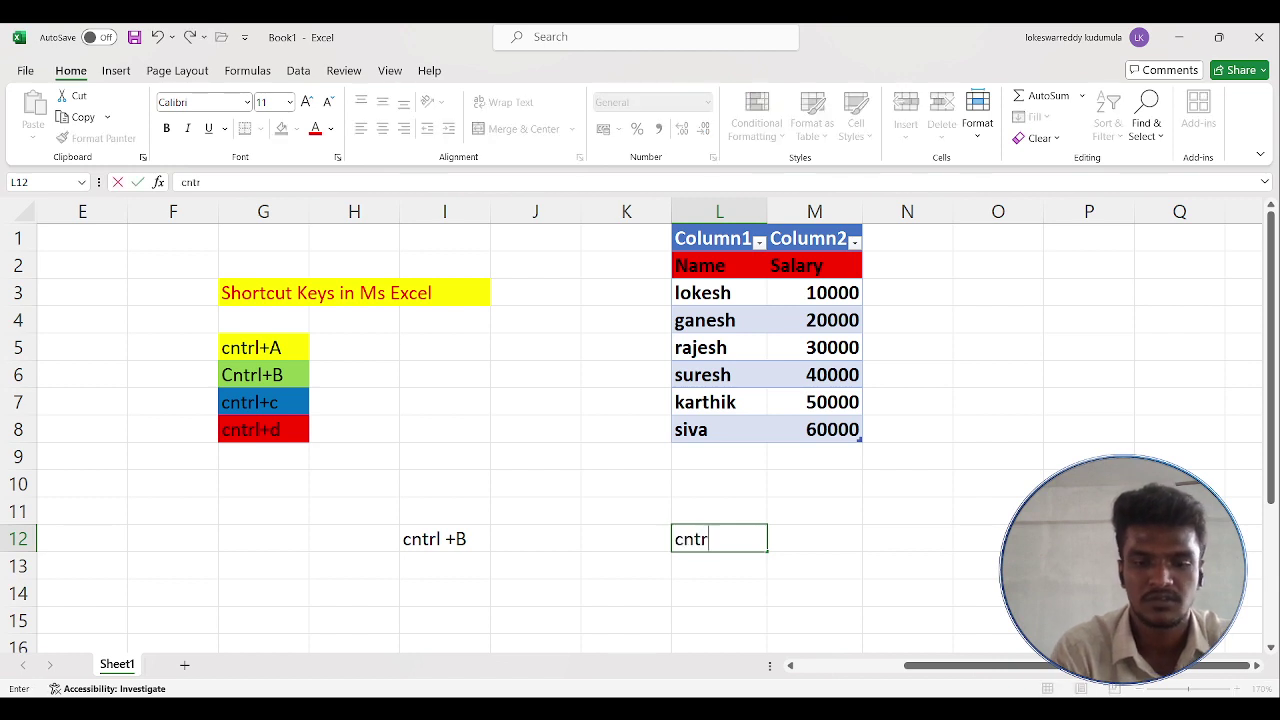
type("l+")
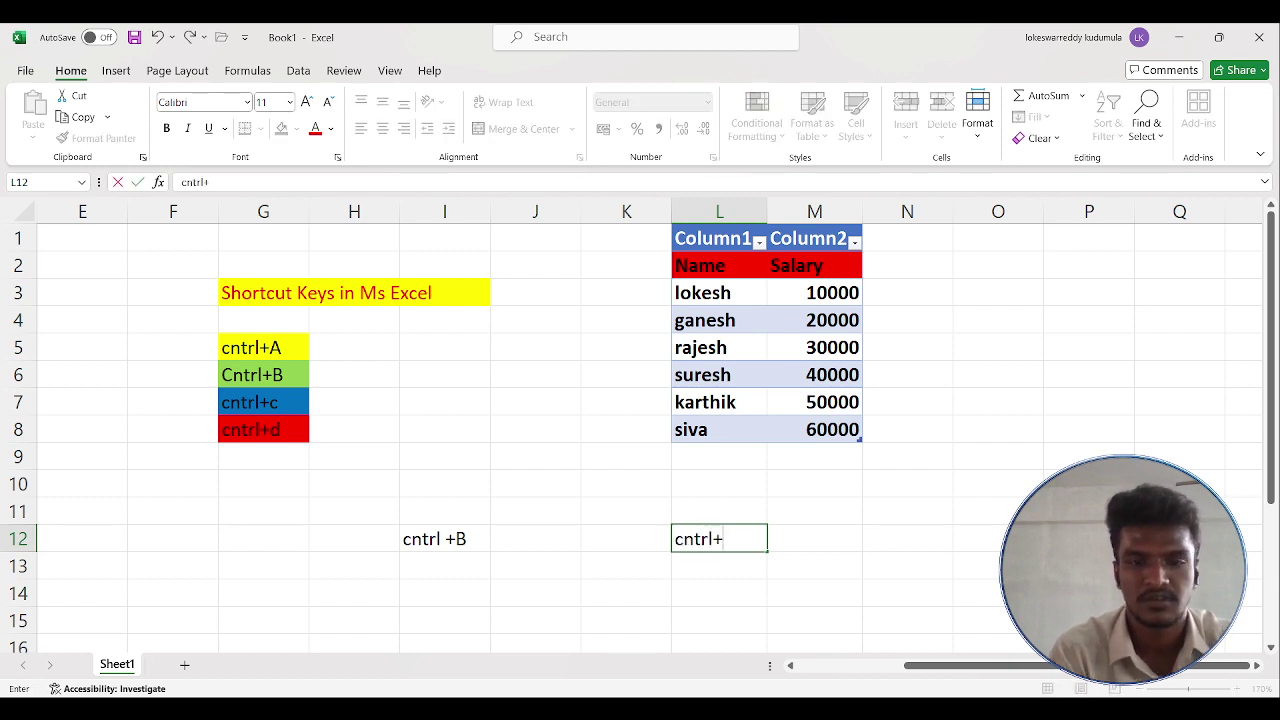
type("c")
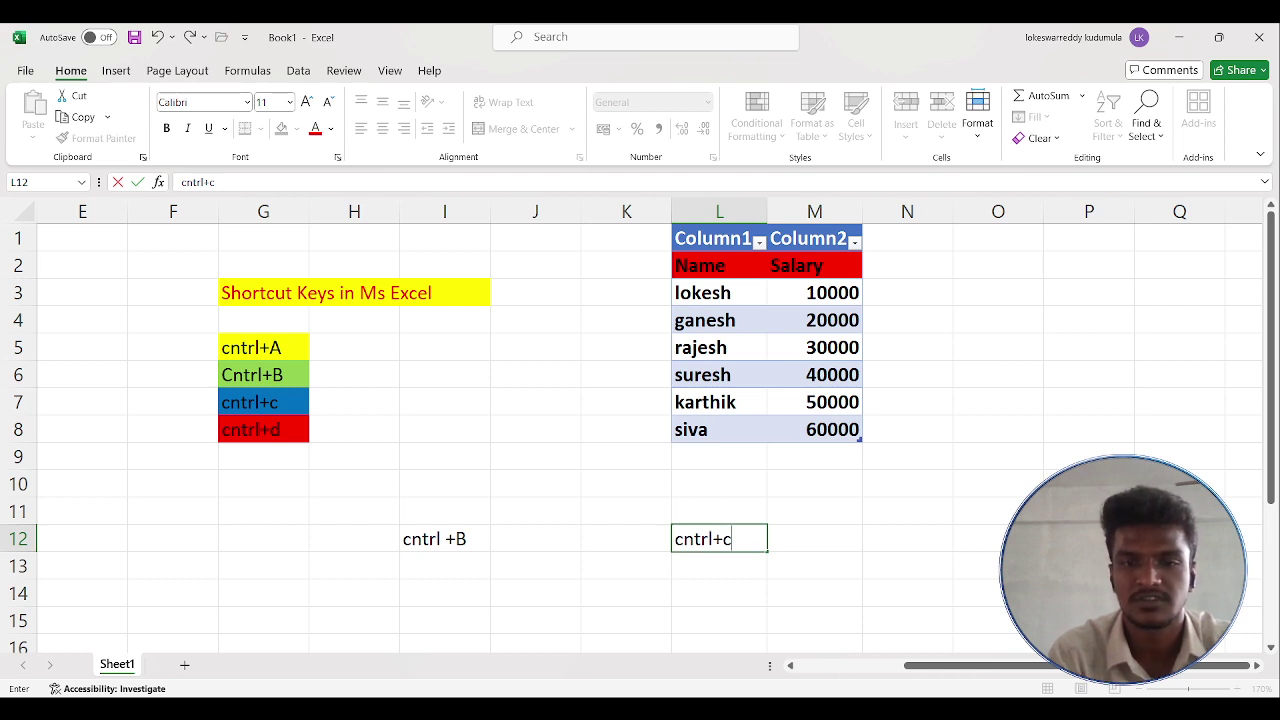
left_click(713, 539)
left_click_drag(683, 539, 733, 539)
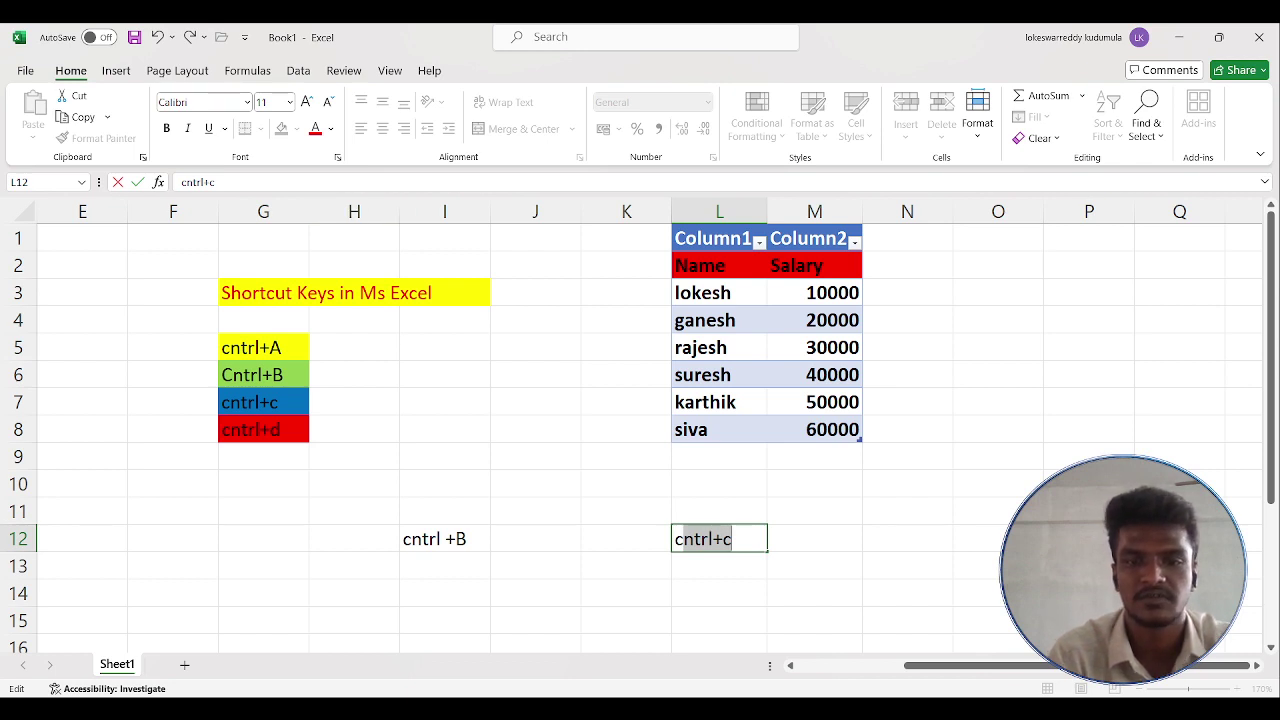
key("Return")
left_click(719, 539)
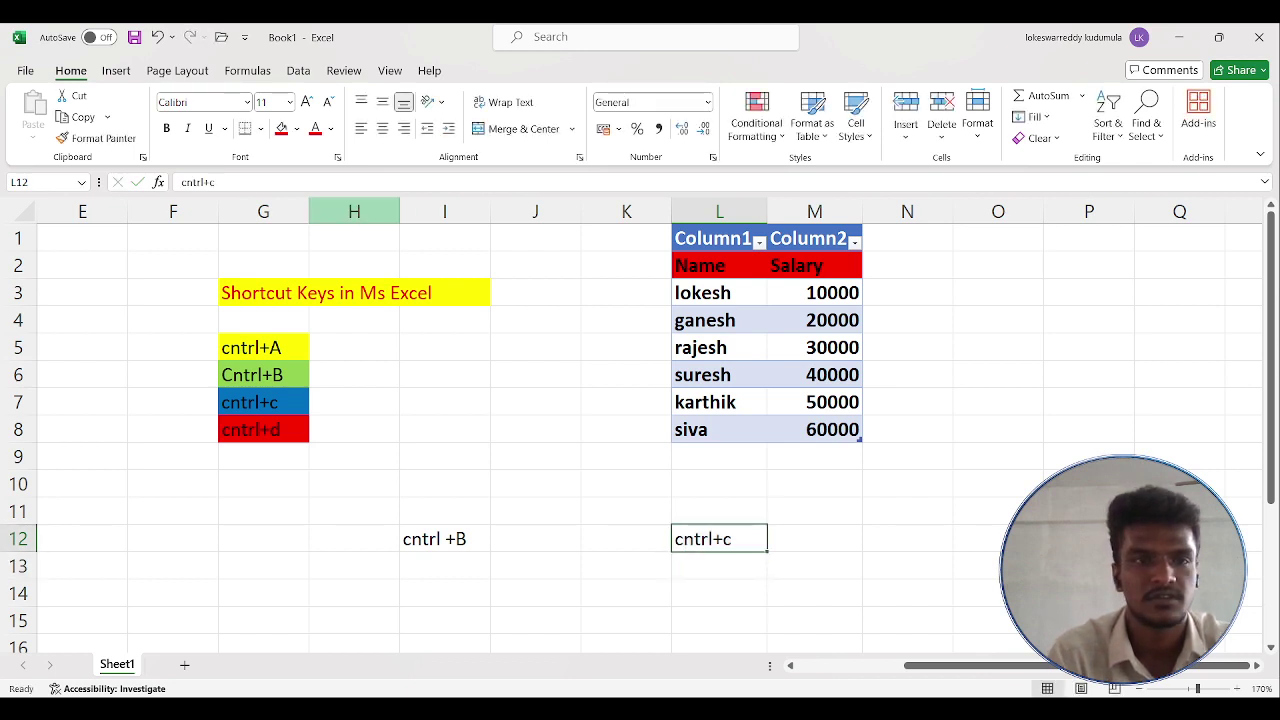
left_click(281, 128)
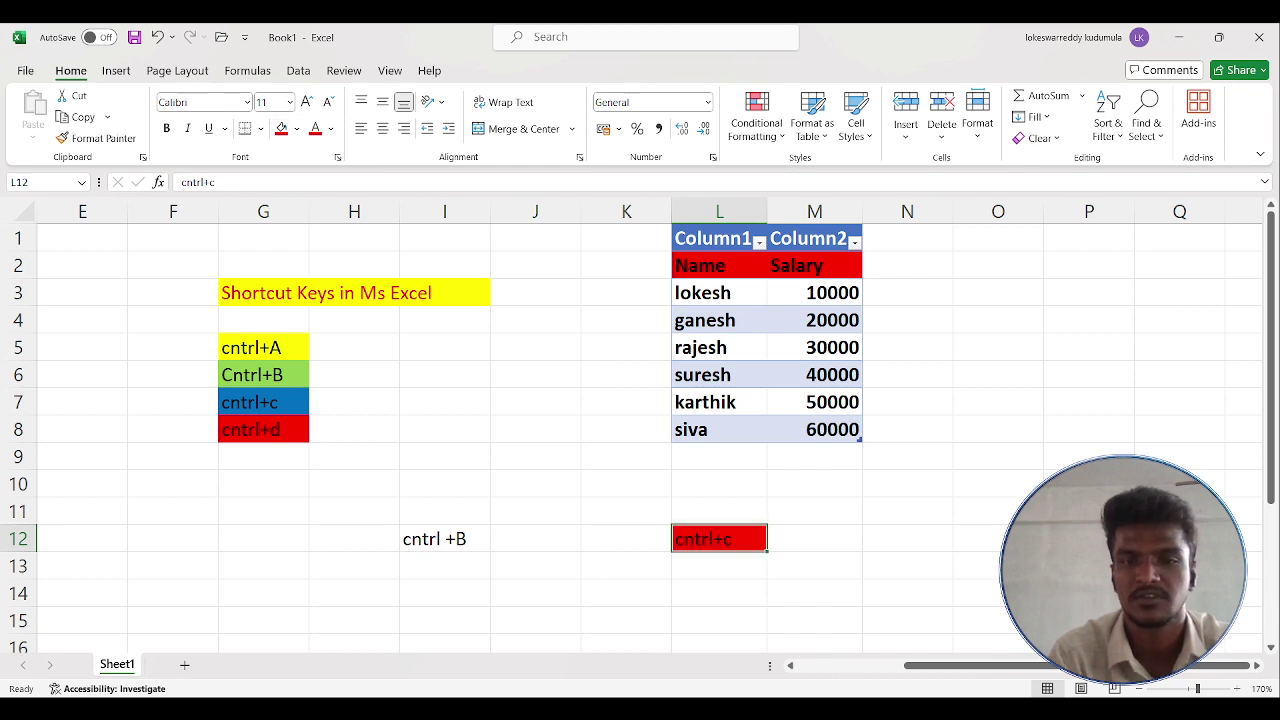
Color the "cntrl +B" text in cell I12 red and fill the cell light green
left_click(445, 539)
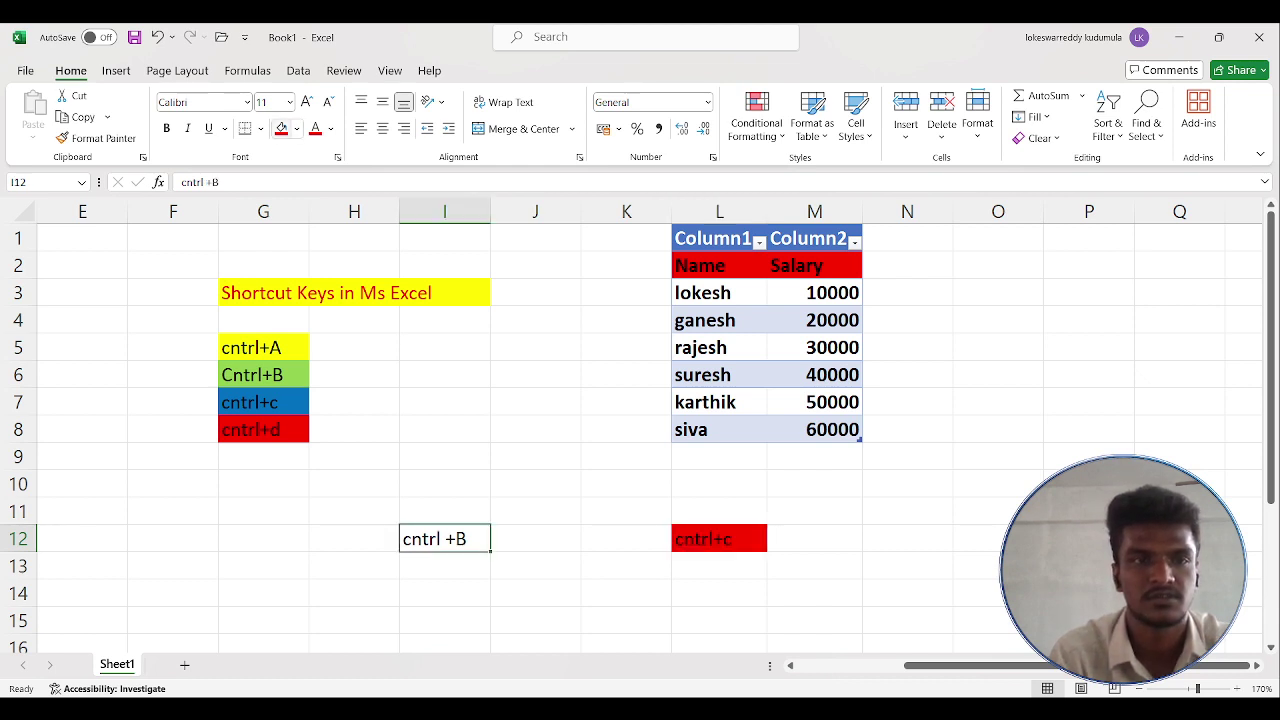
left_click(315, 128)
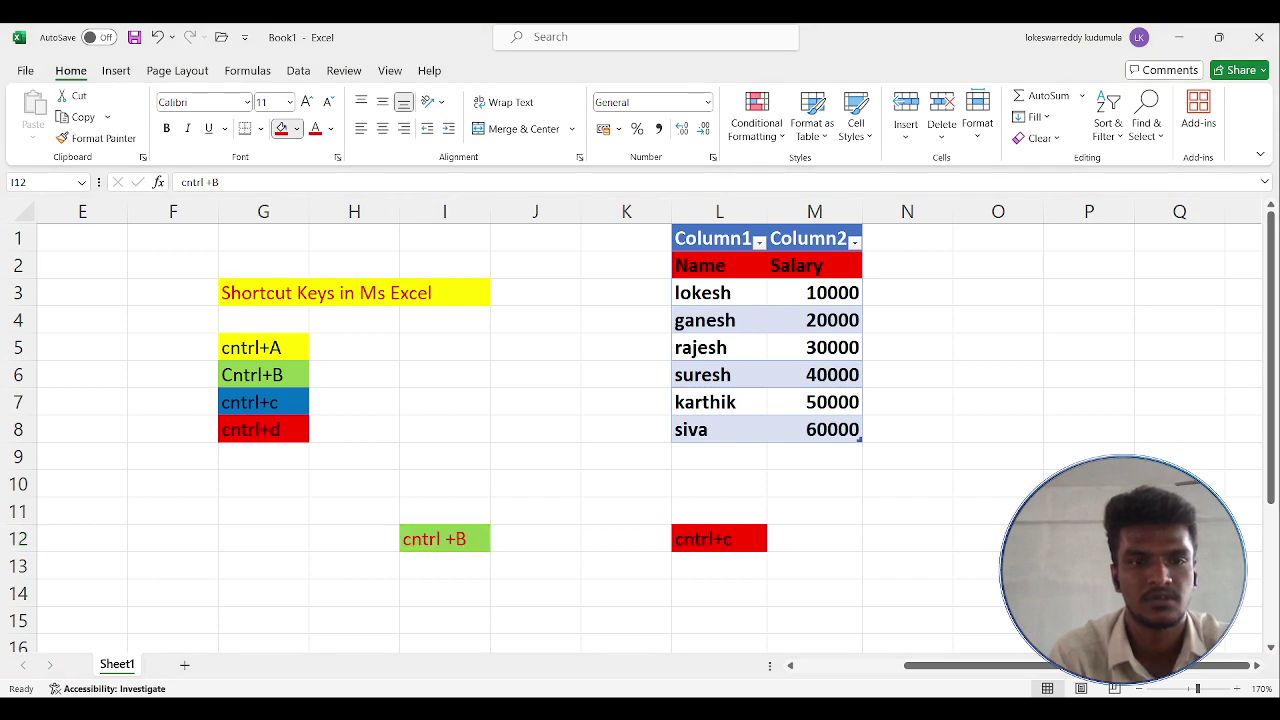
left_click(341, 263)
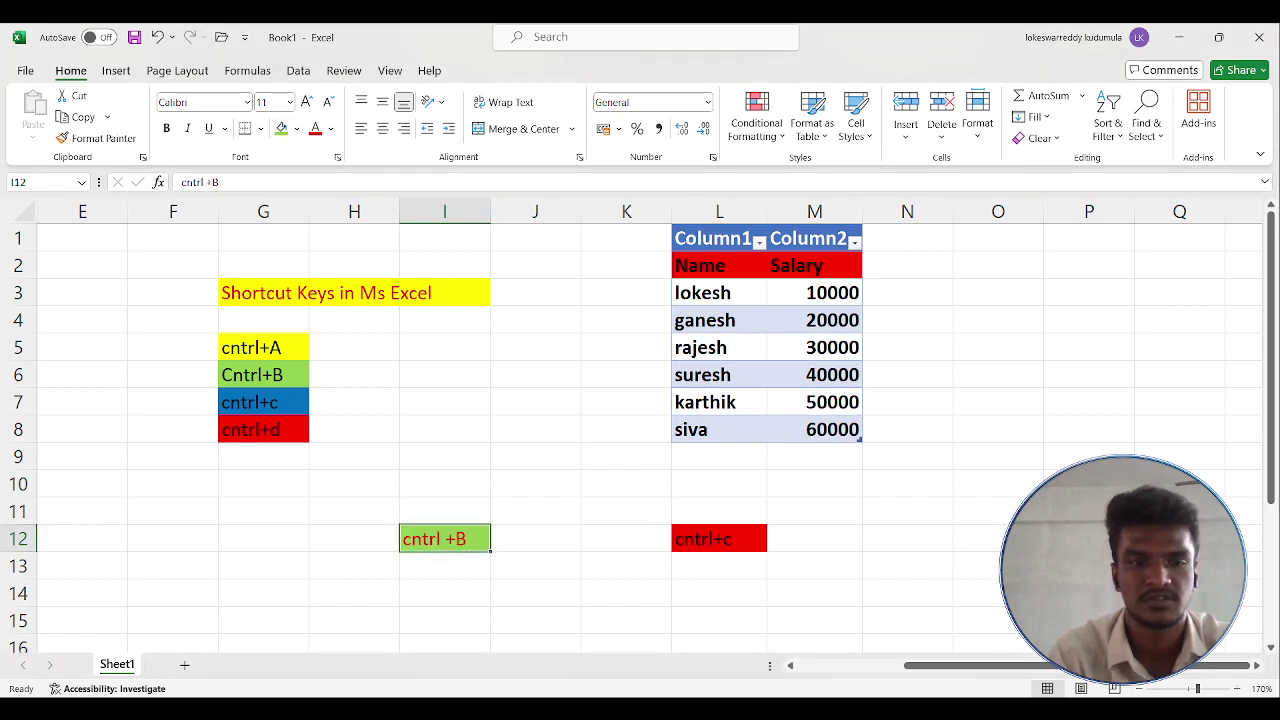
Enter the label "cntrl+A" in cell G12 and try to color its text green
left_click(263, 538)
type("cntr")
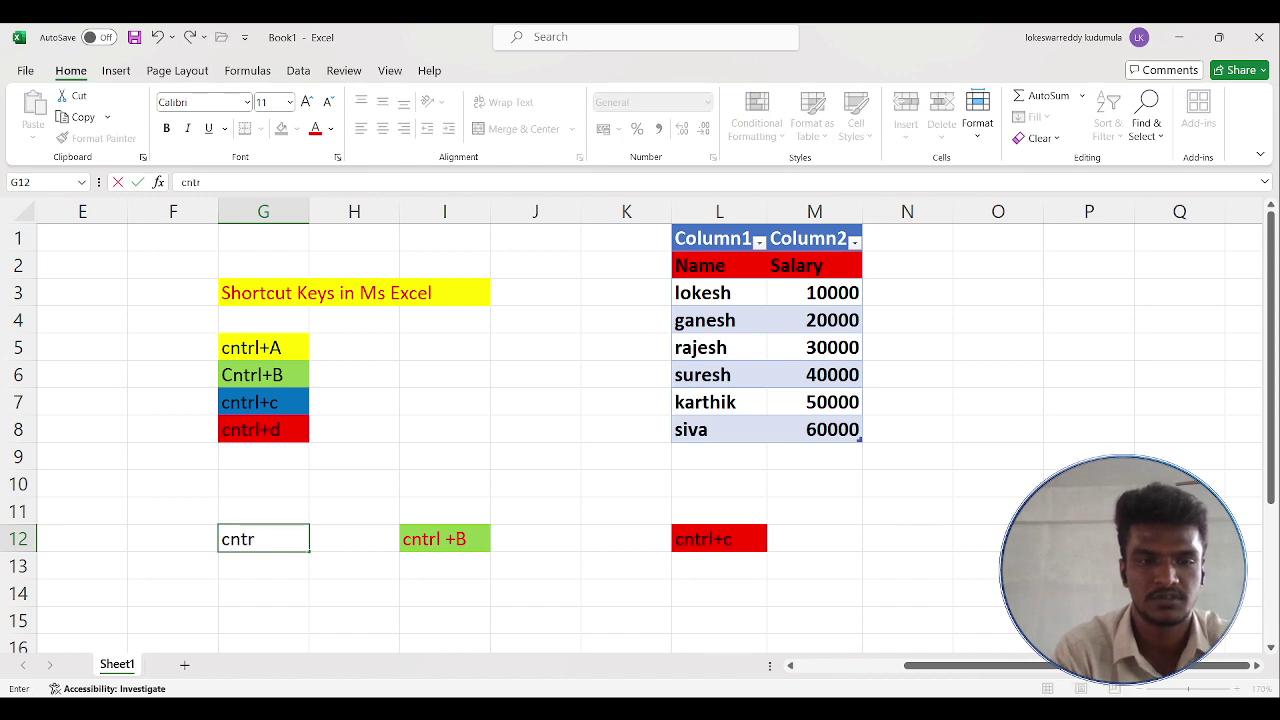
type("l+A")
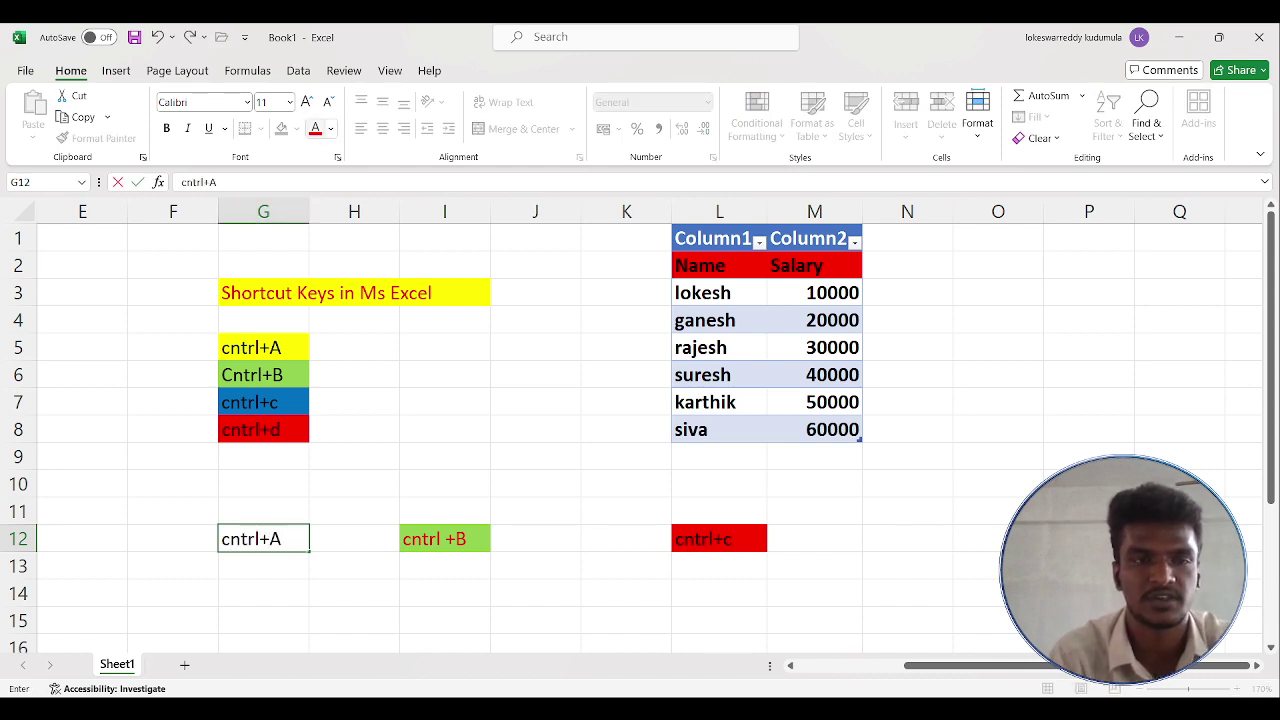
left_click(331, 129)
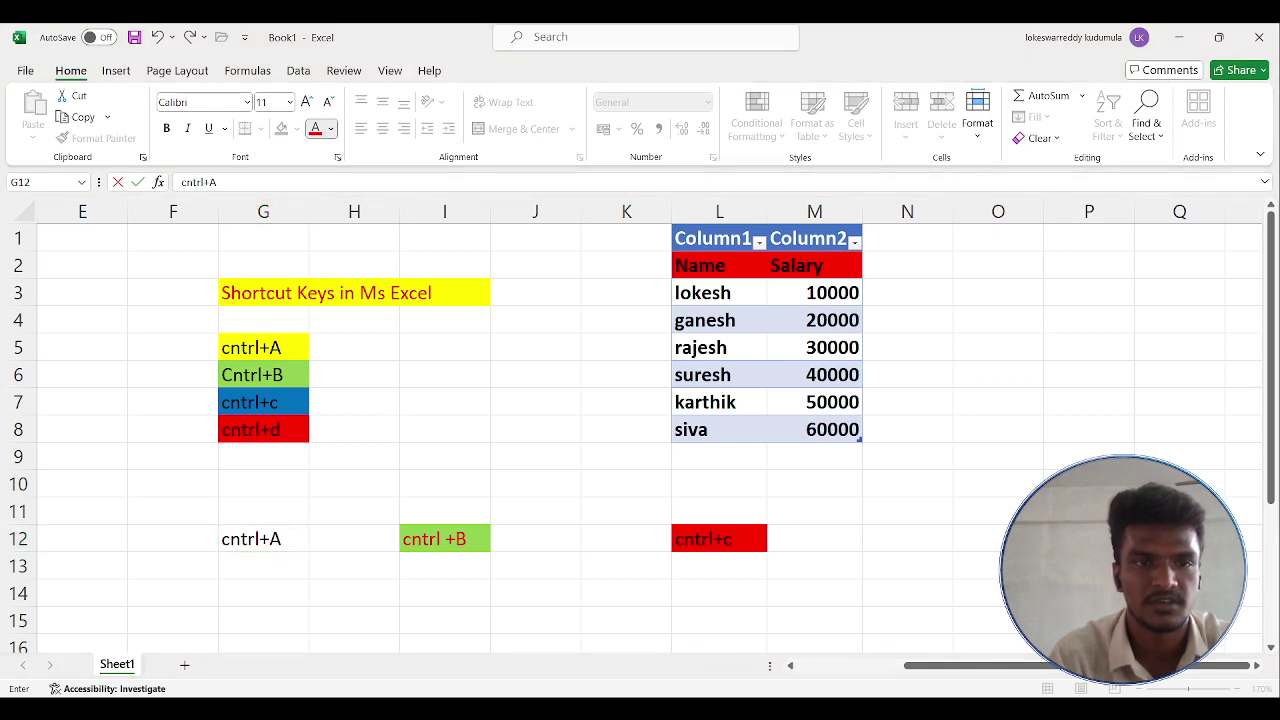
left_click(403, 296)
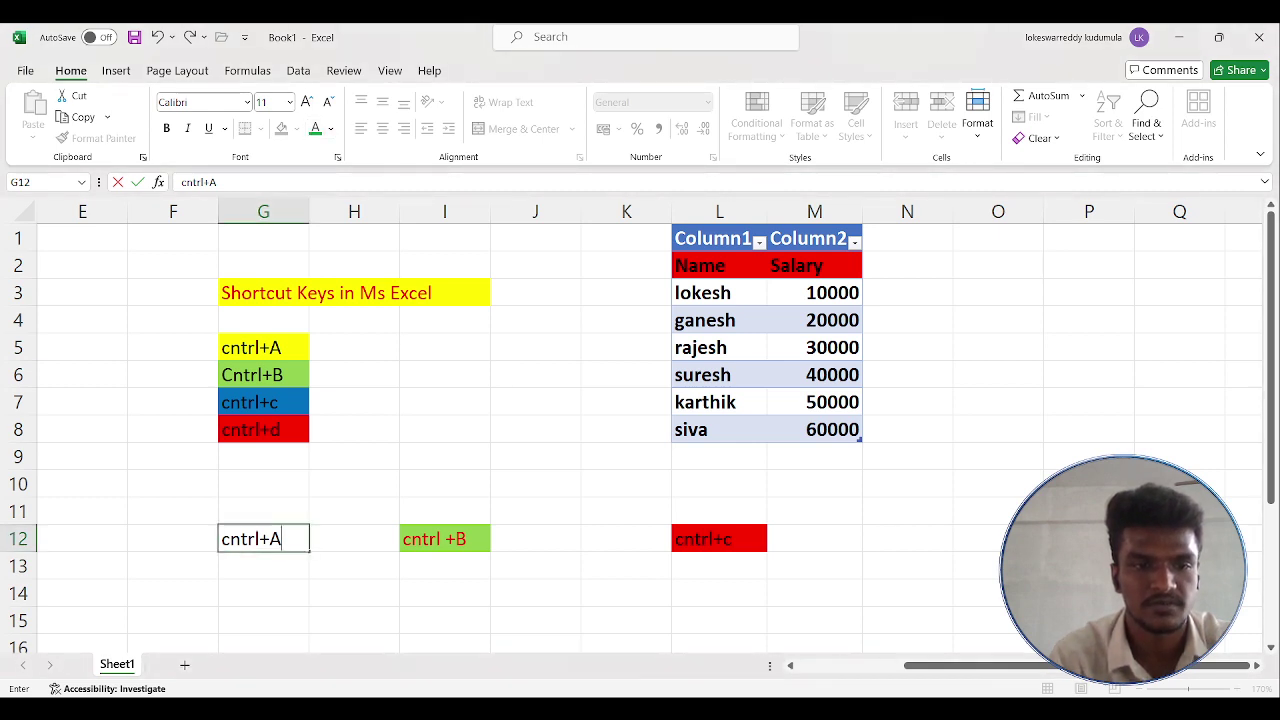
left_click(270, 539)
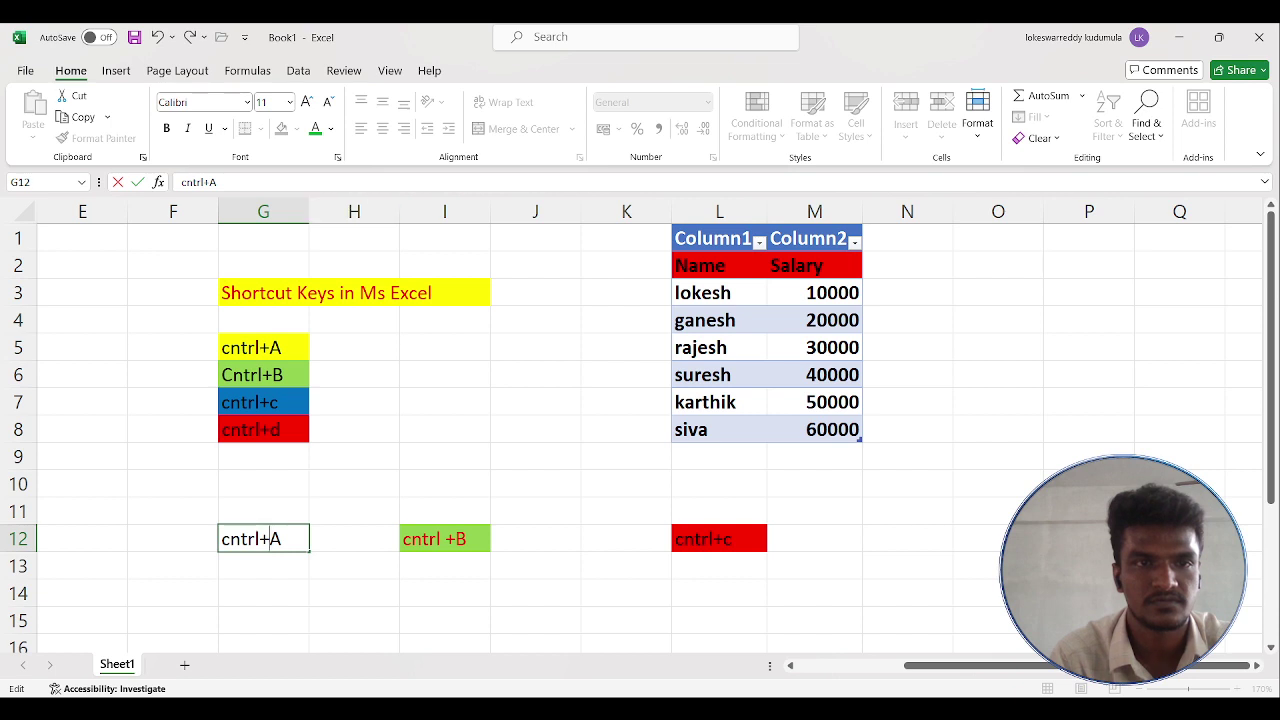
left_click(354, 539)
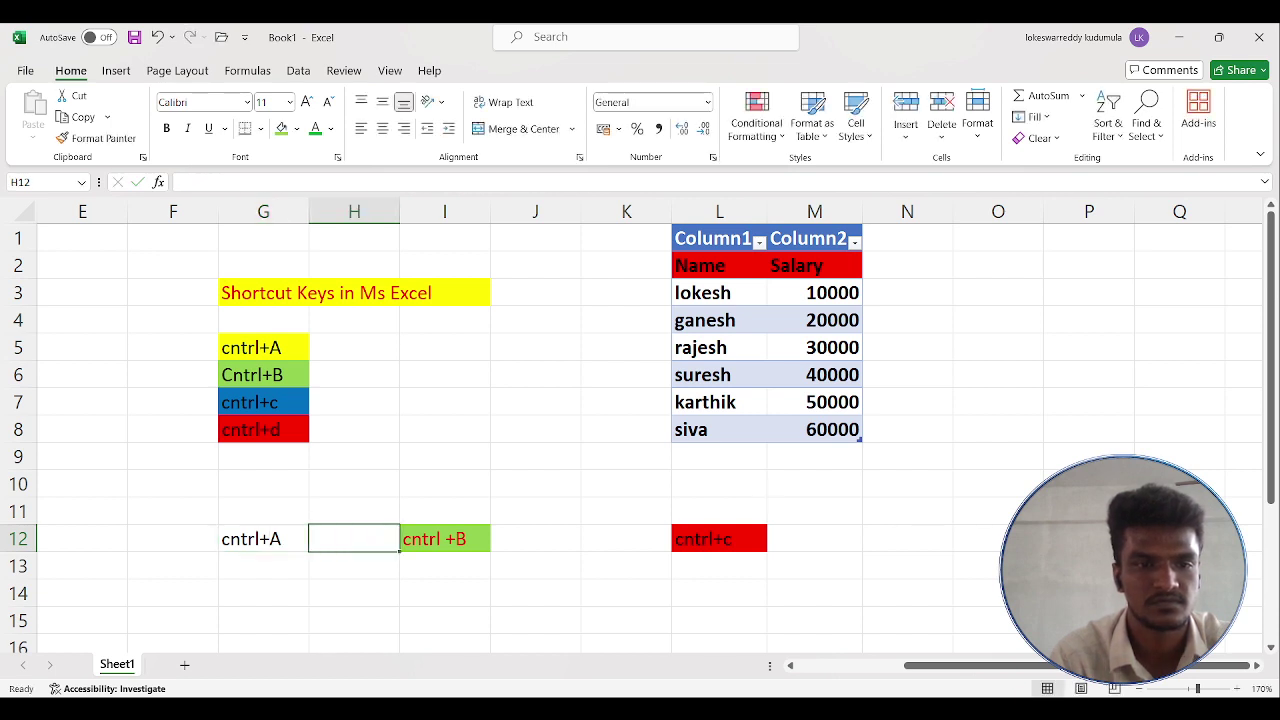
Fill the "cntrl+A" cell G12 with yellow
left_click(264, 539)
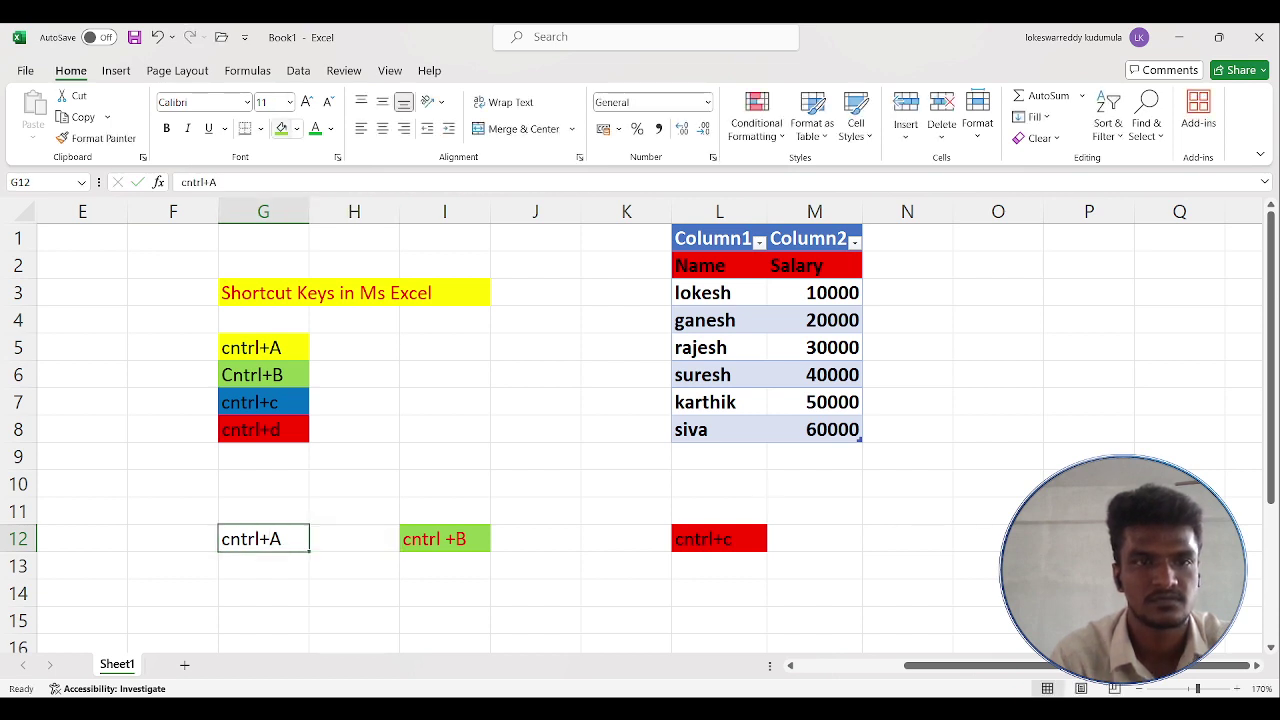
left_click(281, 128)
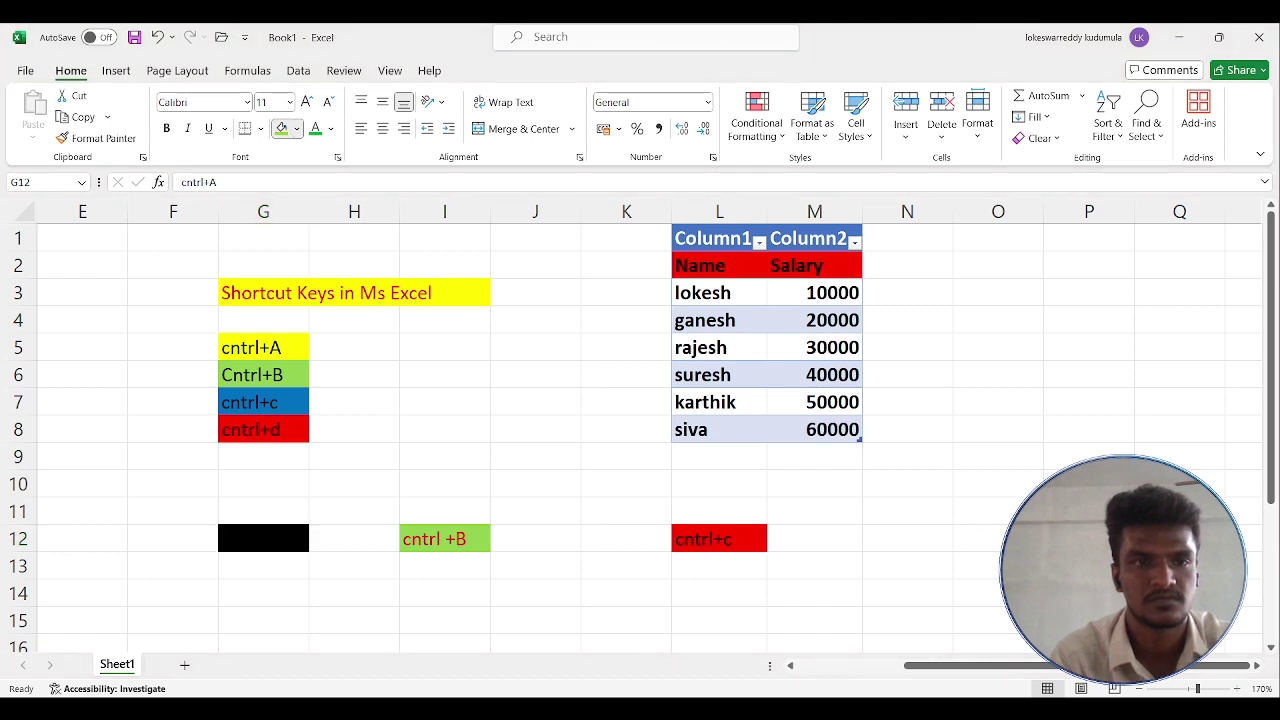
left_click(333, 275)
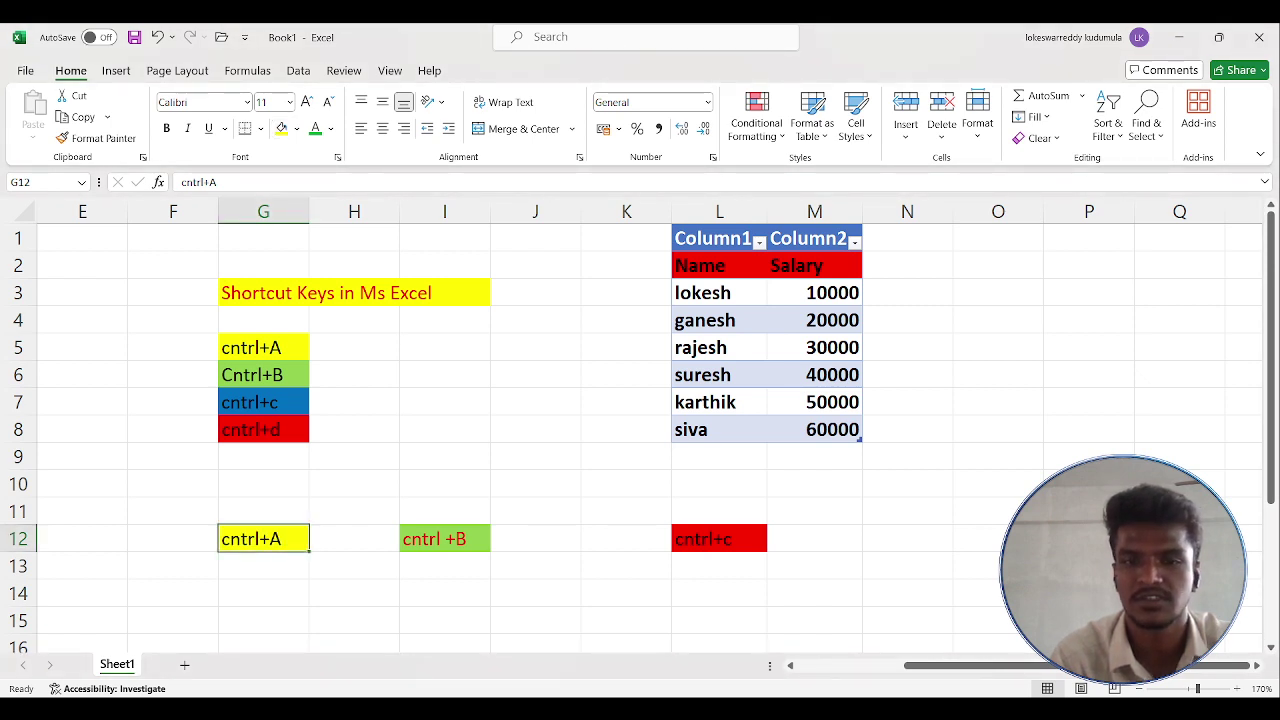
scroll(630, 436, "down", 1)
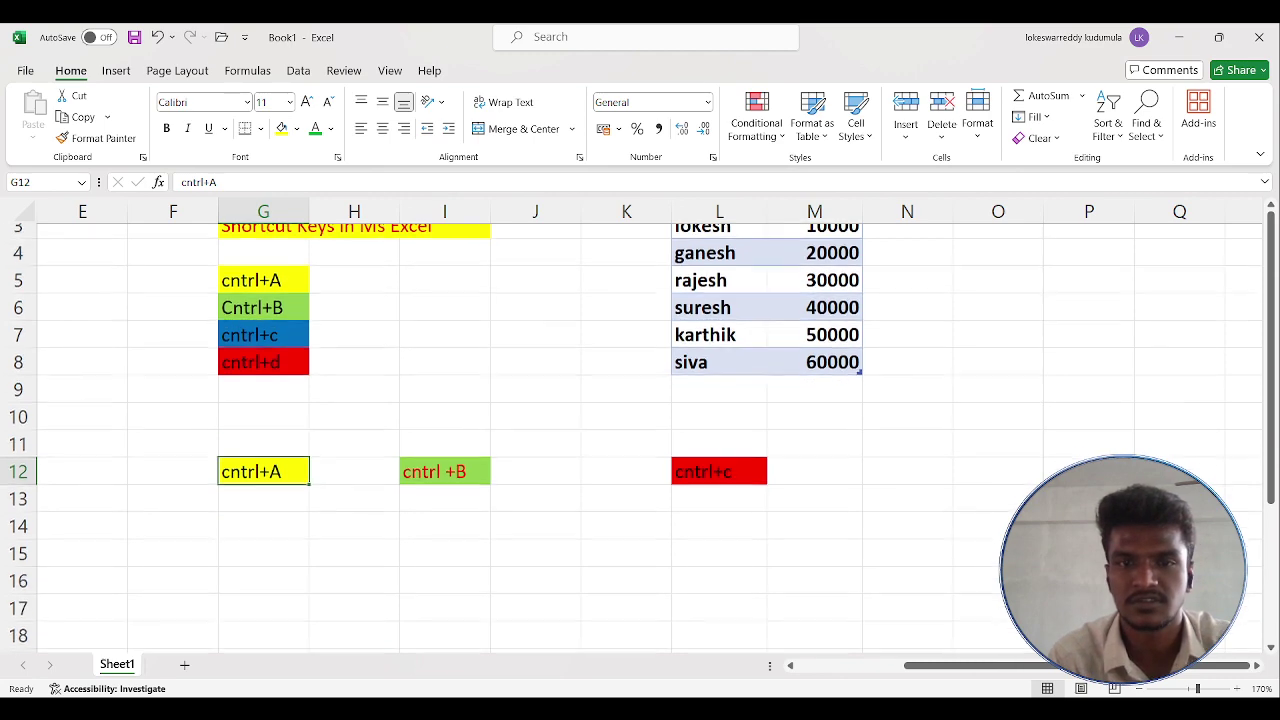
scroll(630, 436, "up", 1)
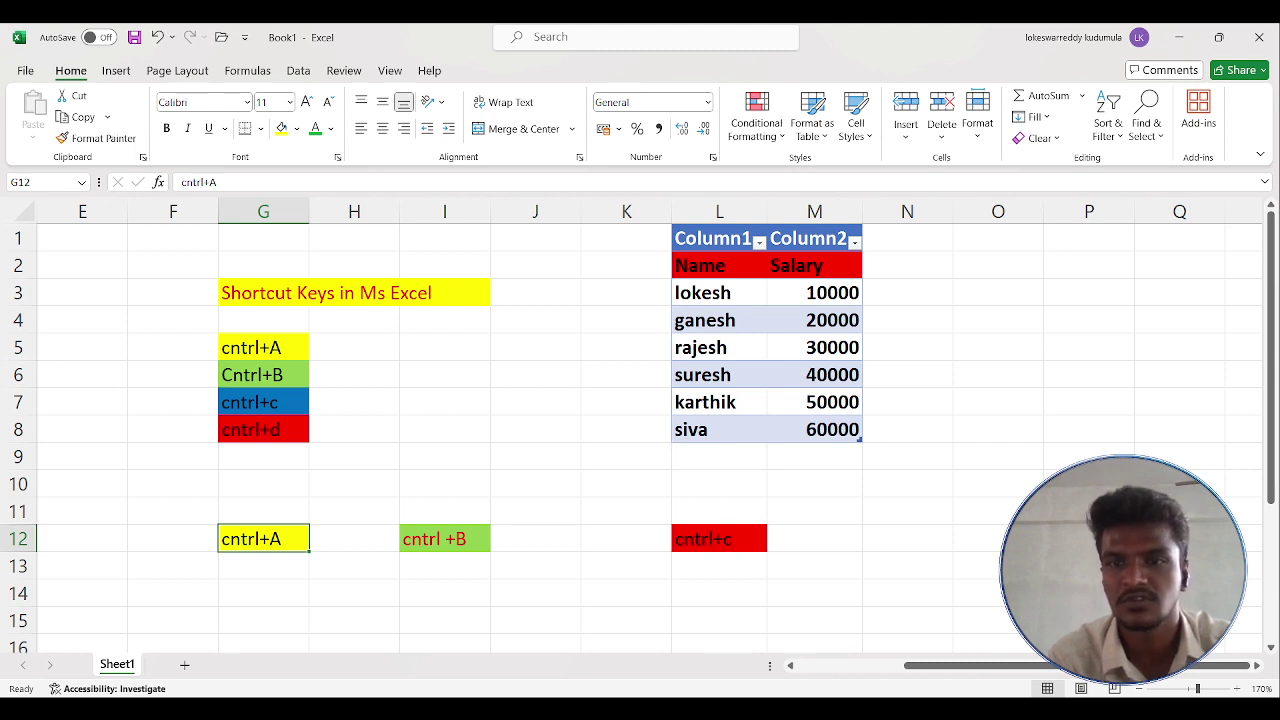
left_click(719, 266)
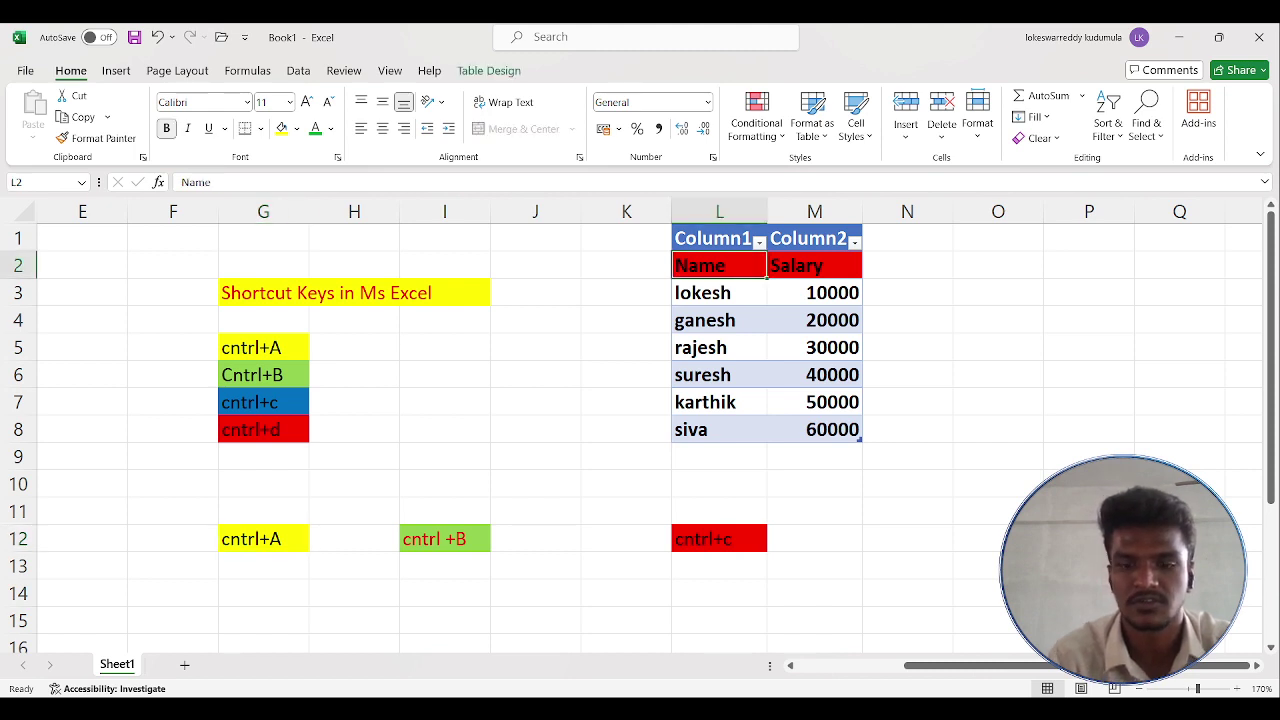
key("shift+Right")
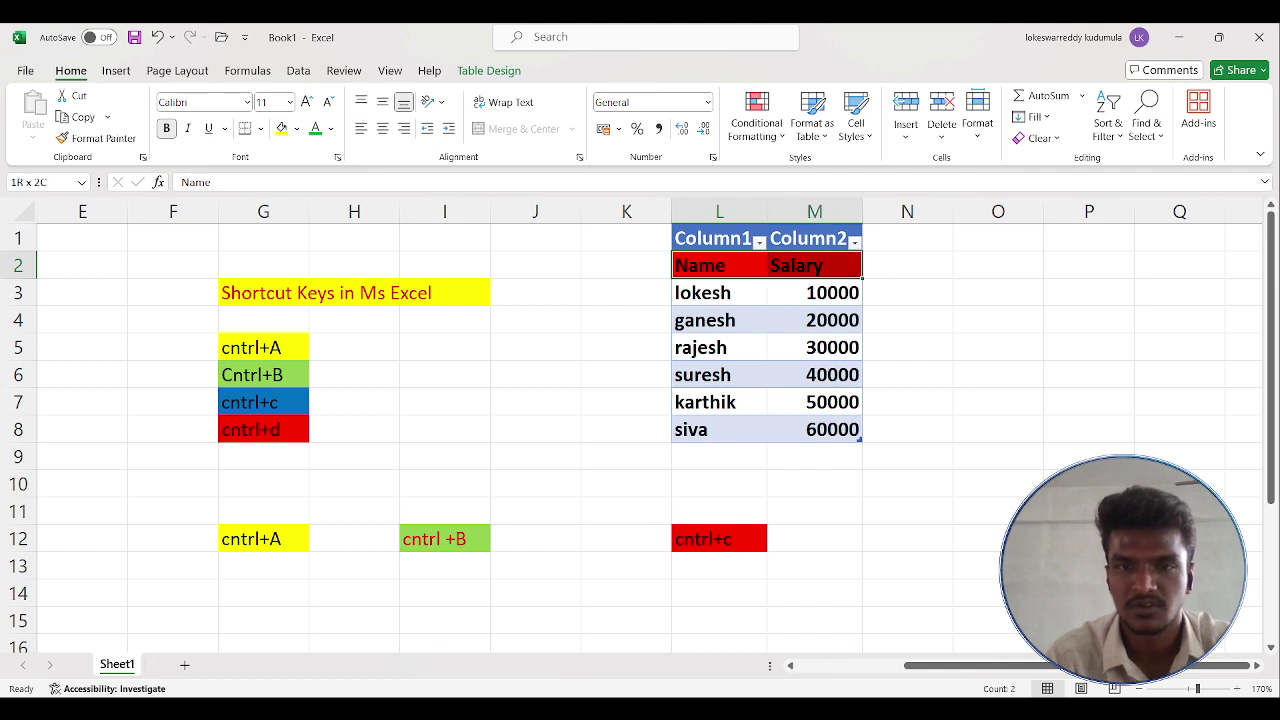
left_click(815, 484)
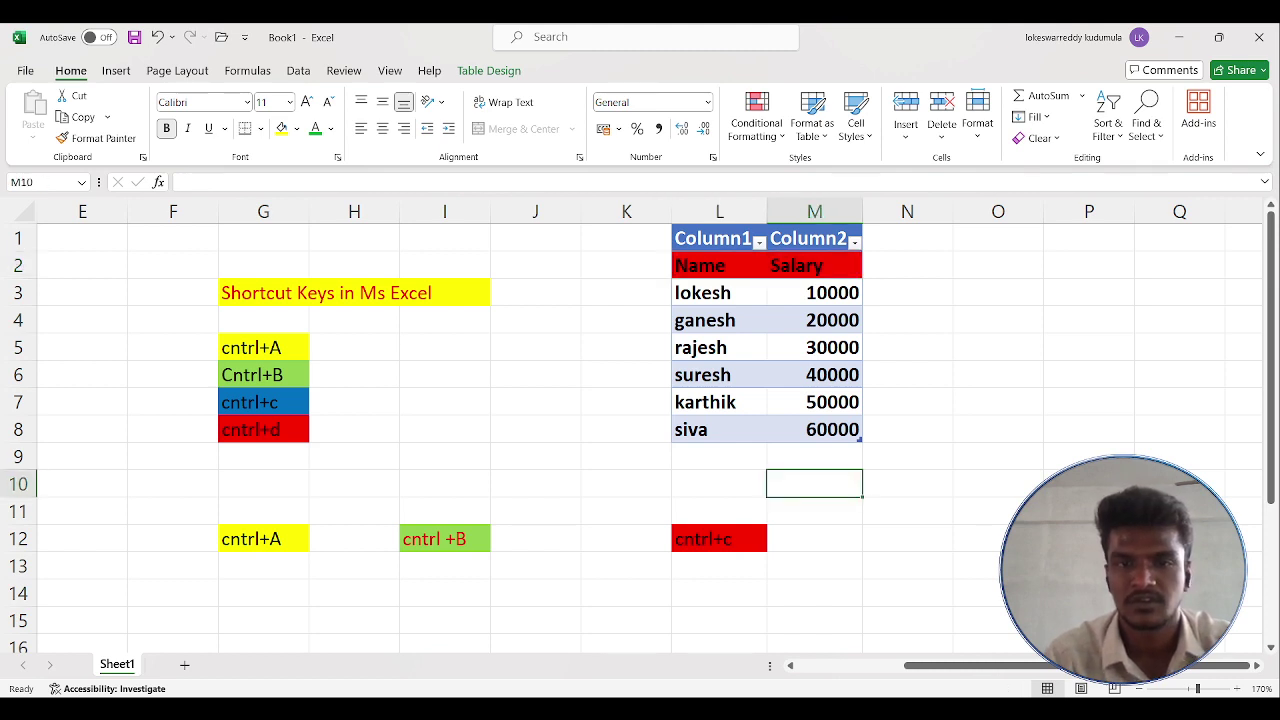
Copy all the Name and Salary table data, excluding the Column1 and Column2 headers, and paste it starting at cell E14
left_click(719, 293)
key("ctrl+a")
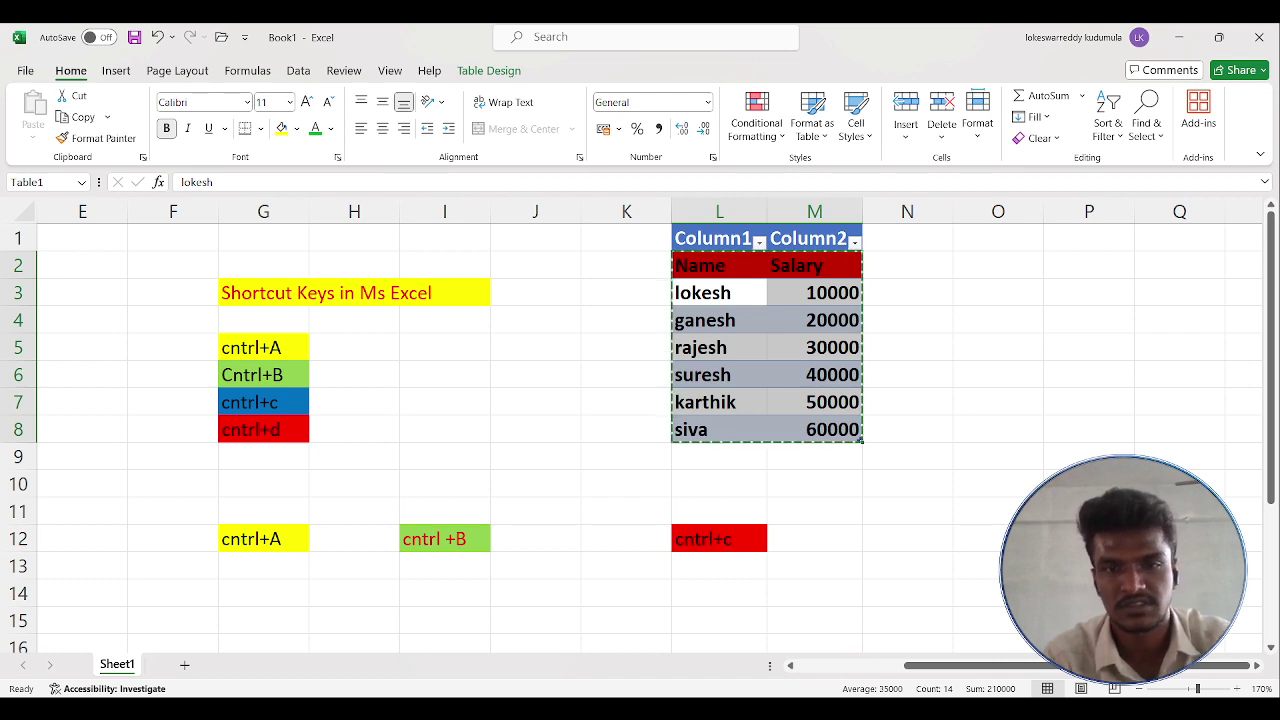
key("ctrl+c")
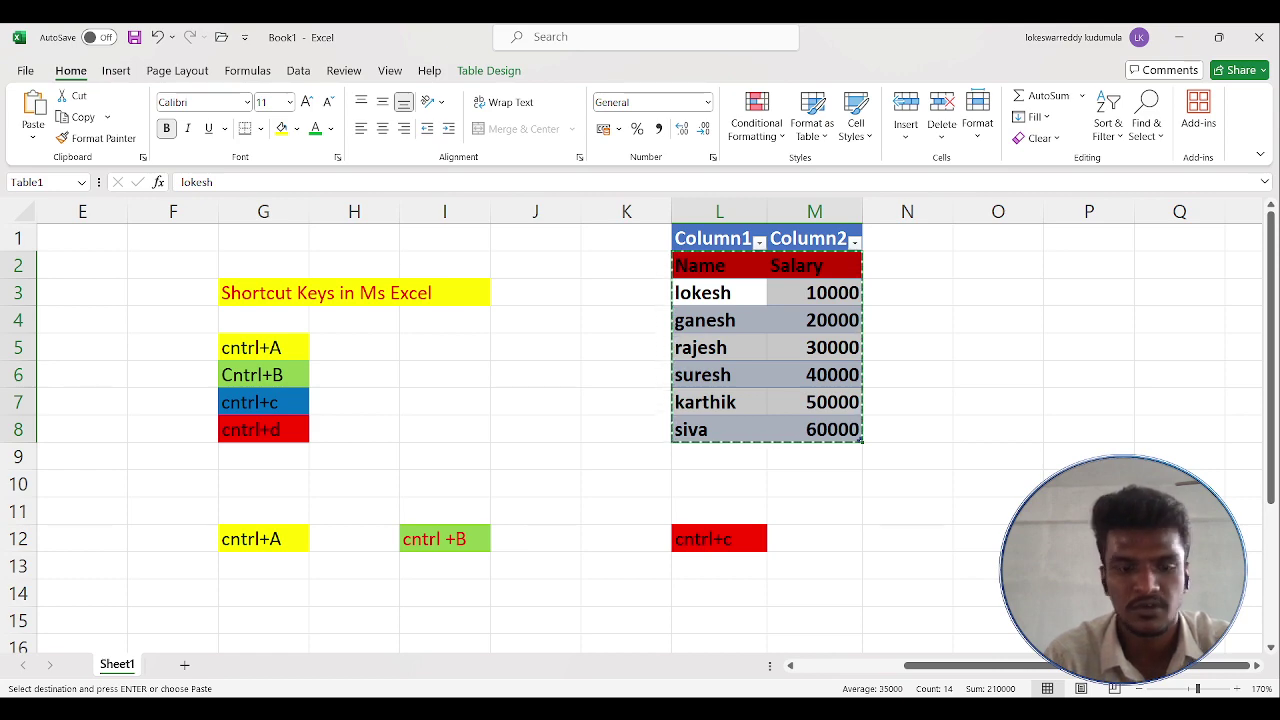
scroll(640, 430, "down", 2)
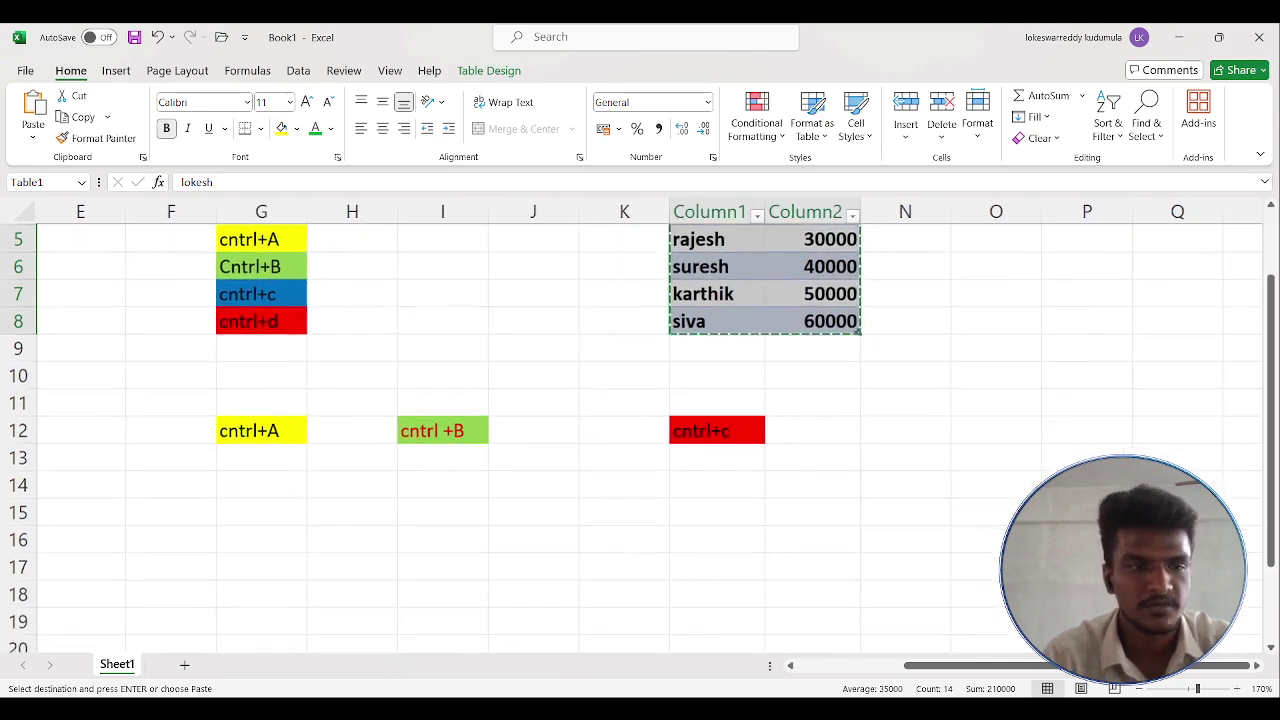
left_click(82, 484)
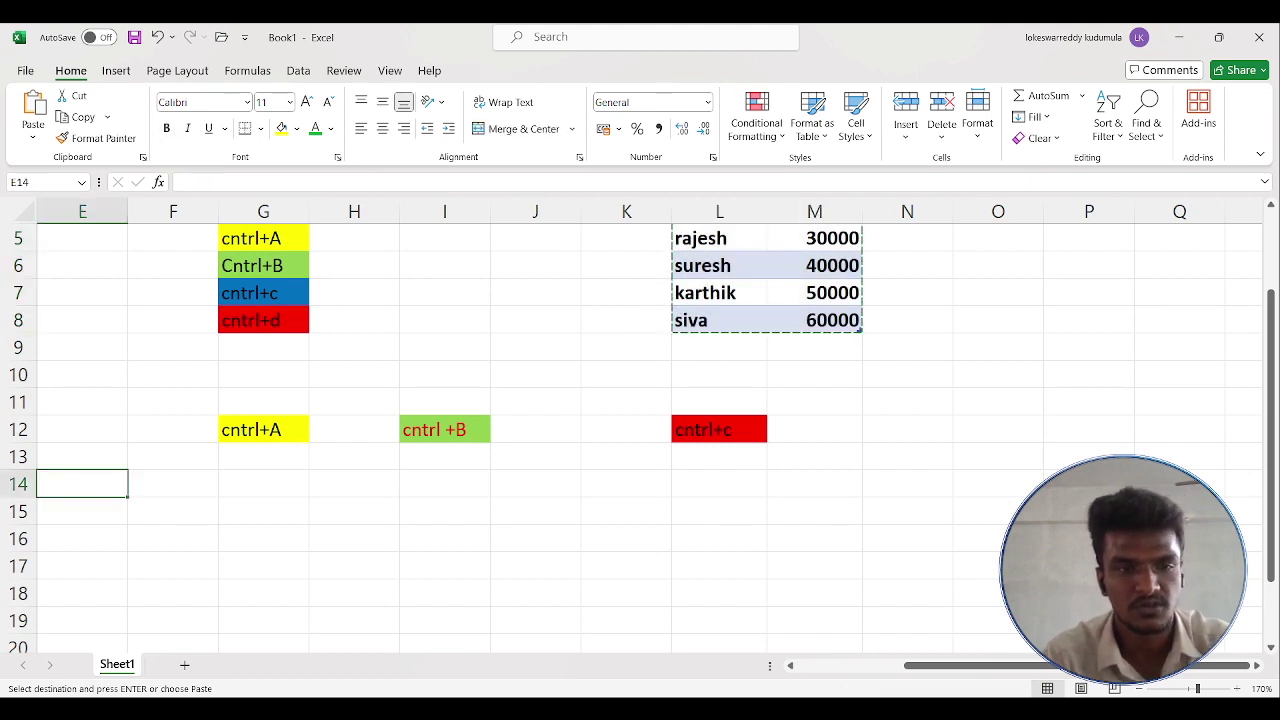
key("ctrl+v")
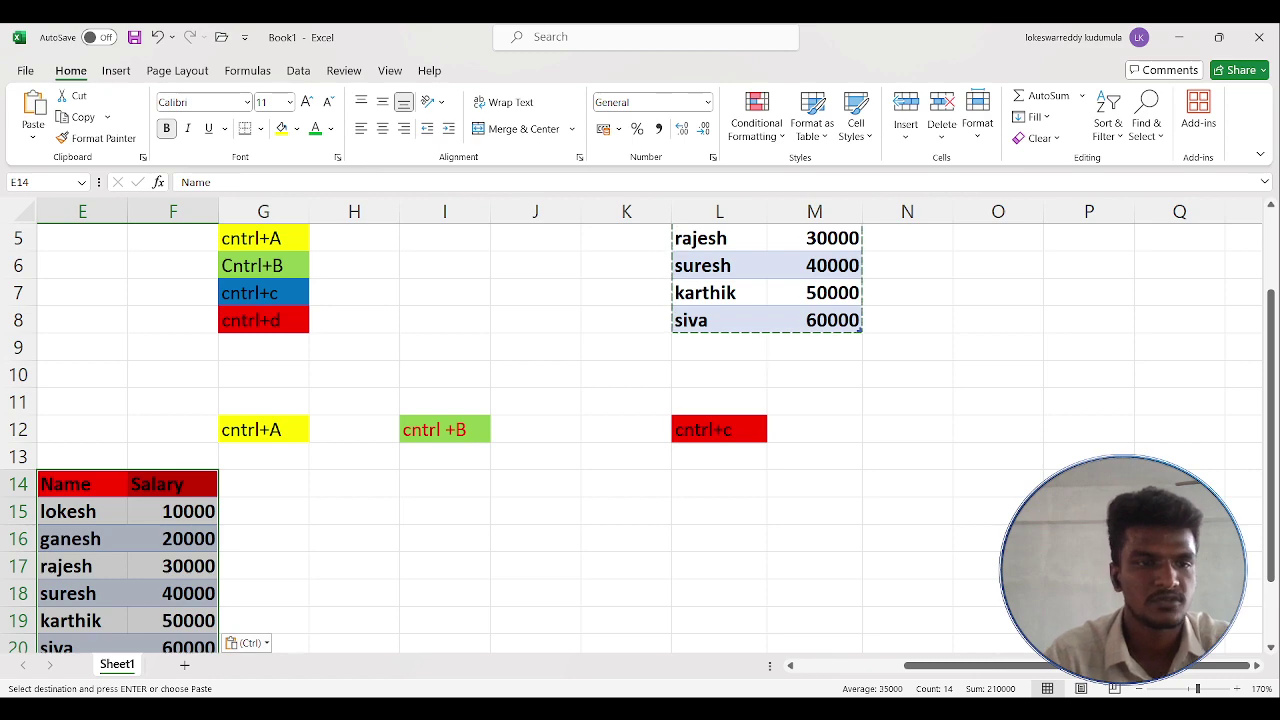
scroll(640, 430, "down", 3)
scroll(640, 430, "down", 5)
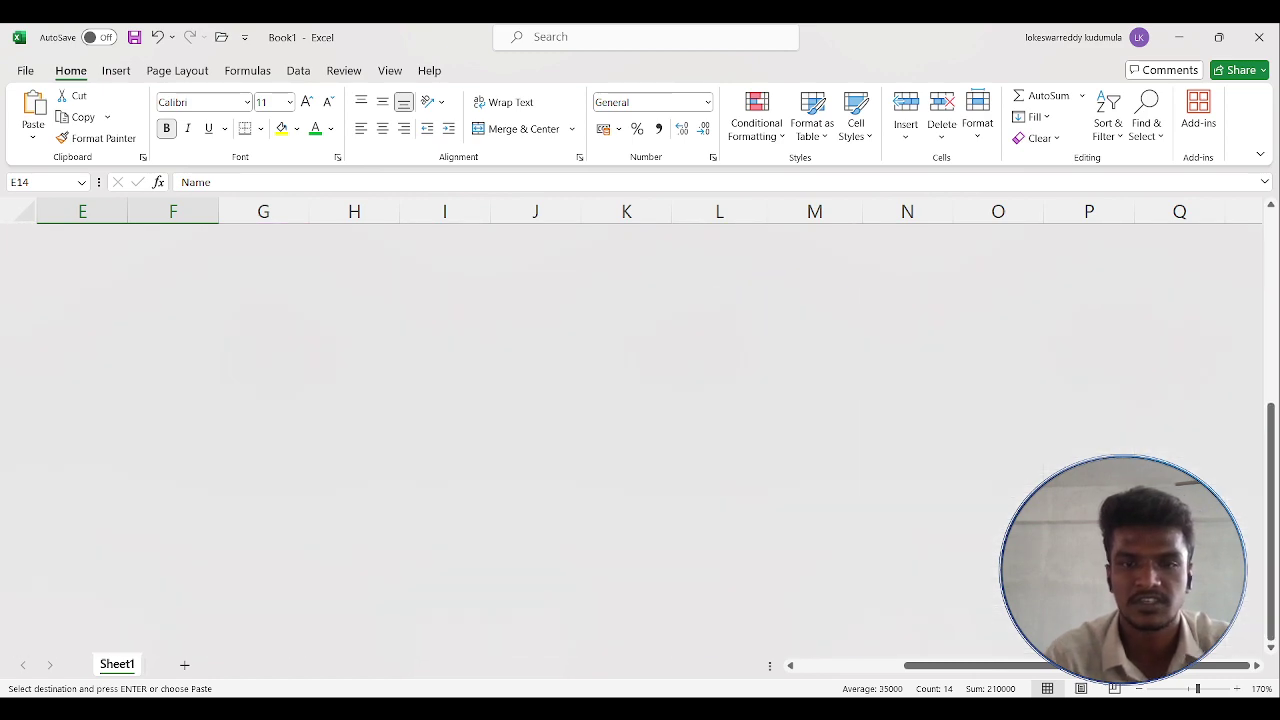
scroll(640, 430, "up", 10)
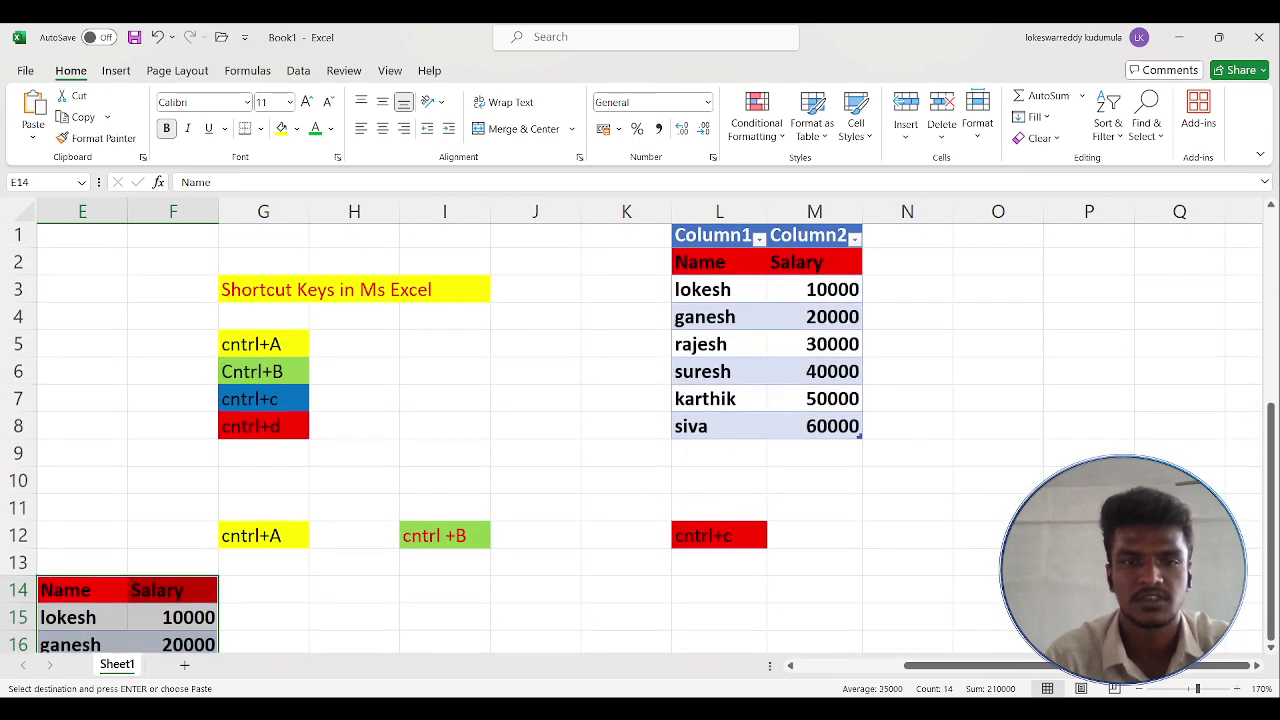
scroll(640, 430, "down", 3)
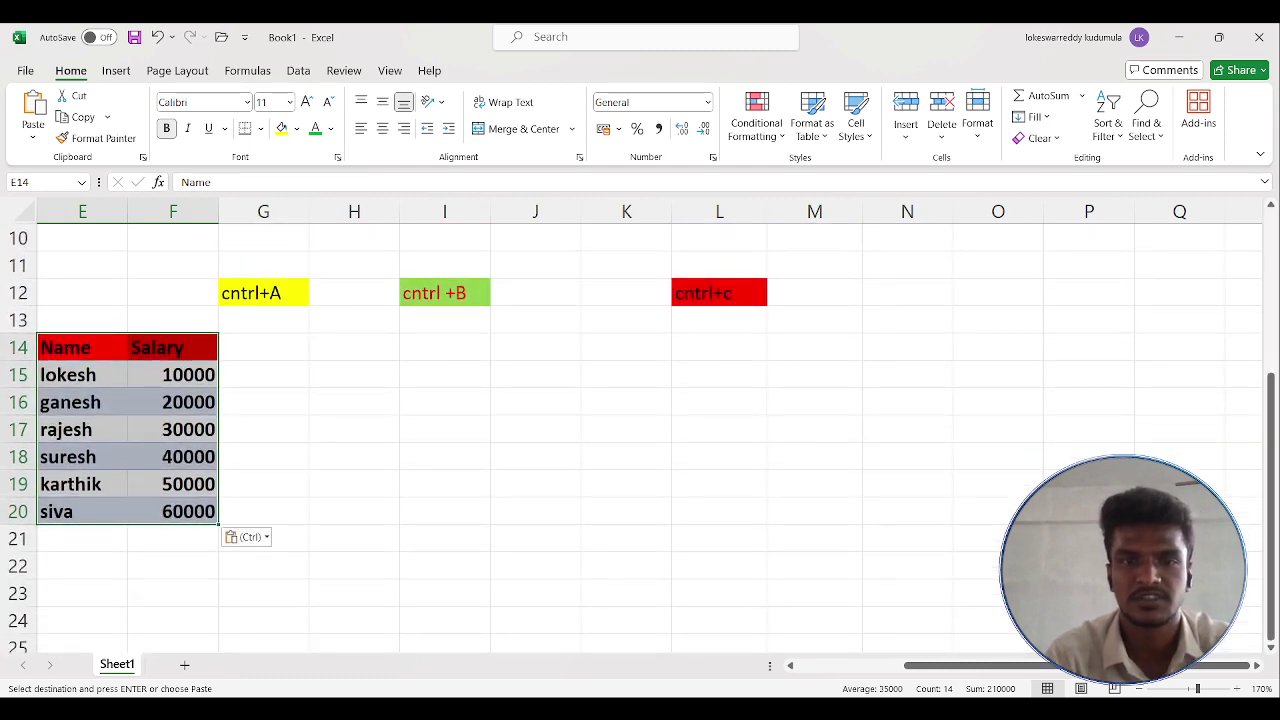
scroll(640, 440, "up", 2)
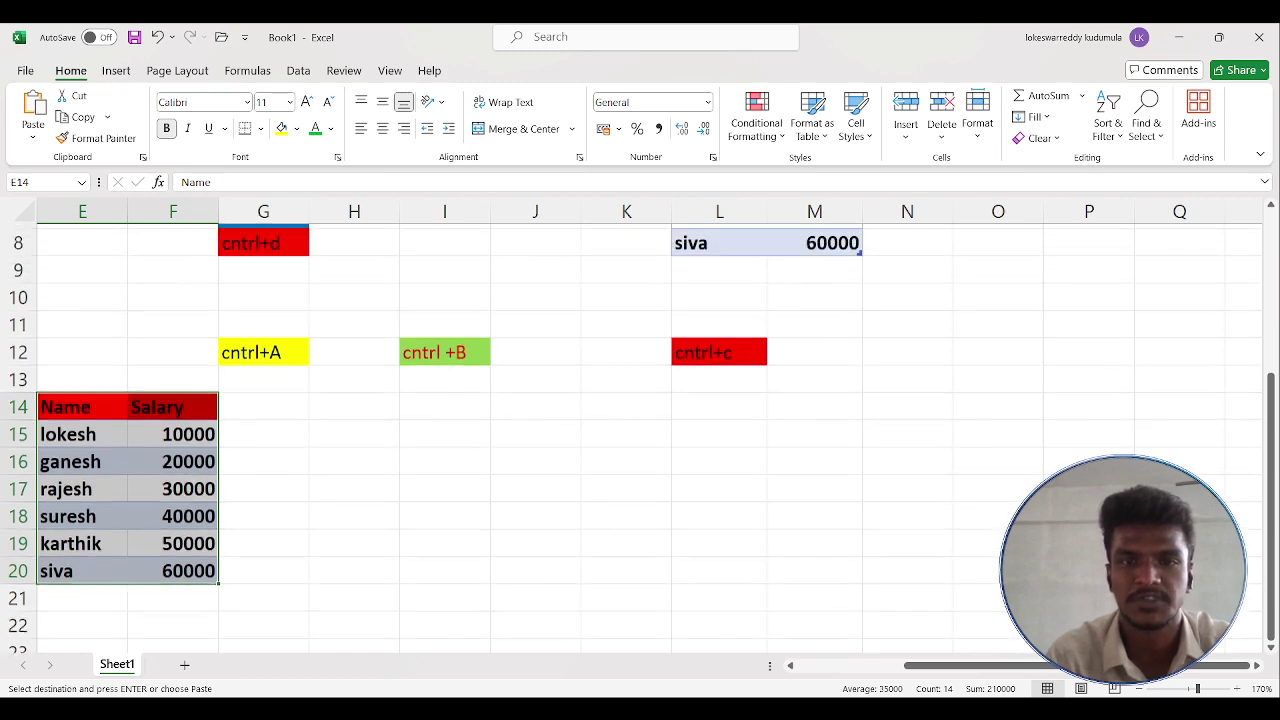
scroll(626, 402, "down", 4)
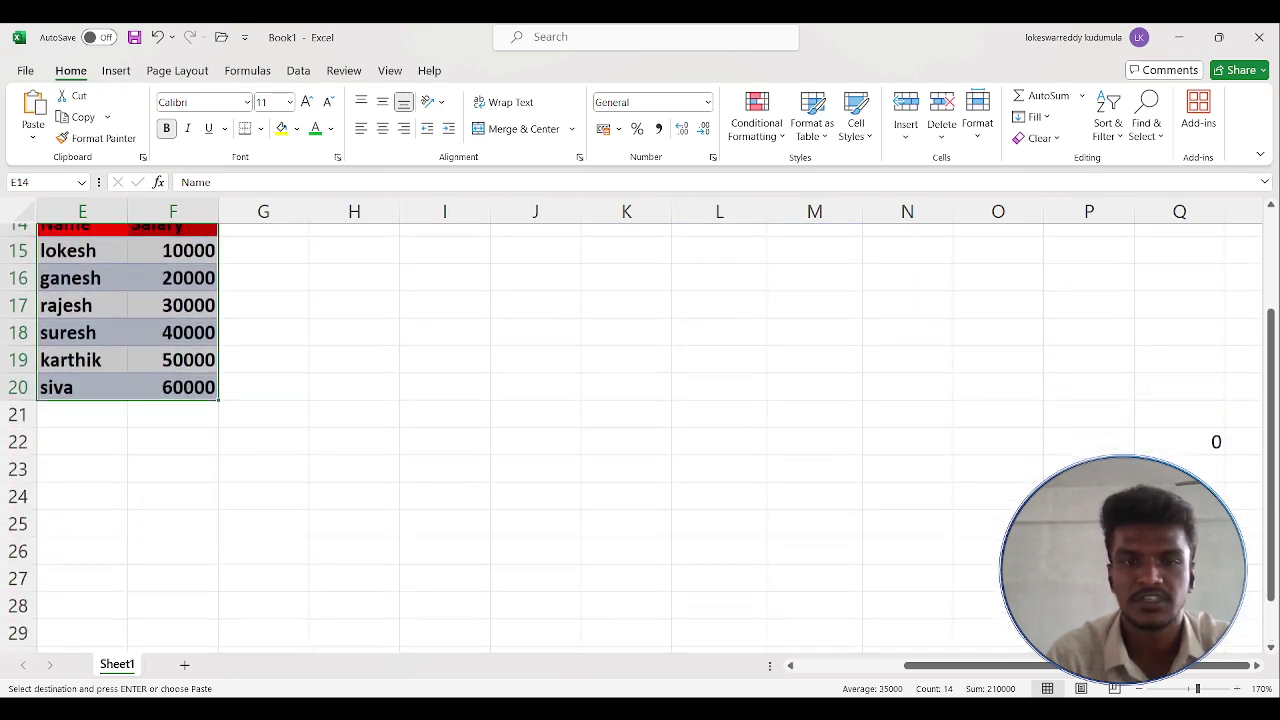
left_click(626, 402)
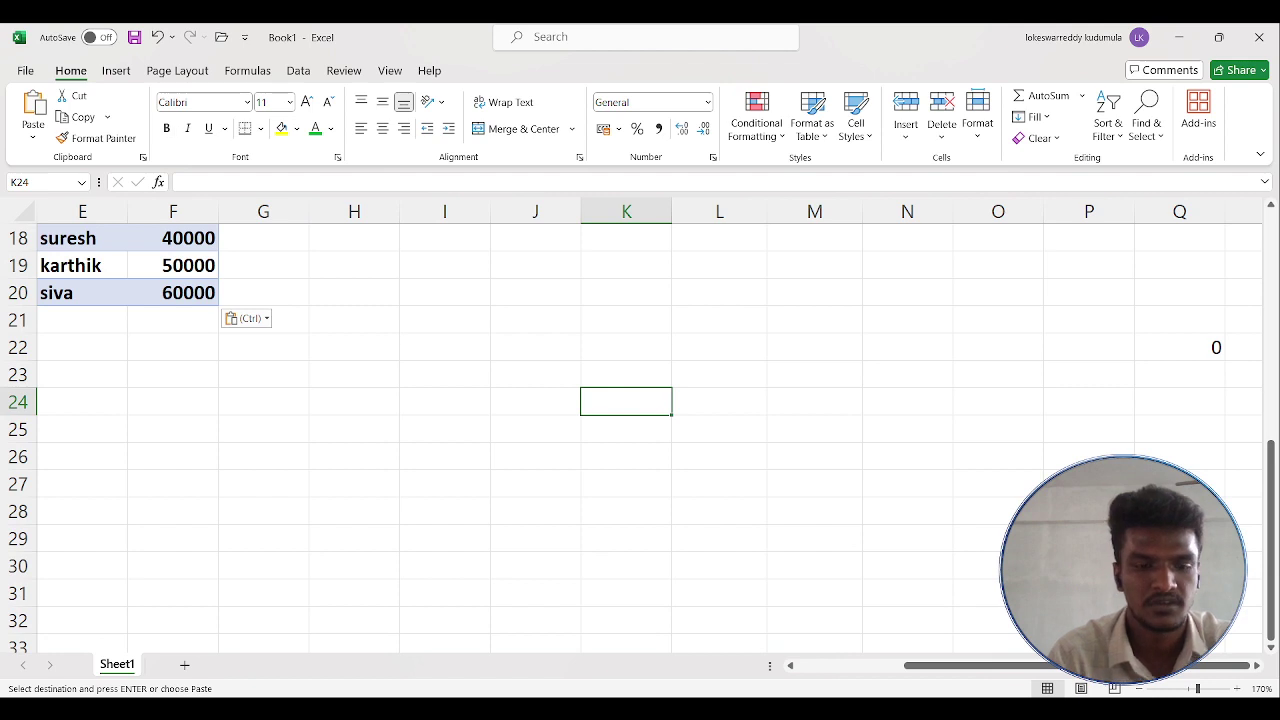
Enter the label "cntrl+D" in cell N12 and fill the cell green
scroll(640, 440, "up", 4)
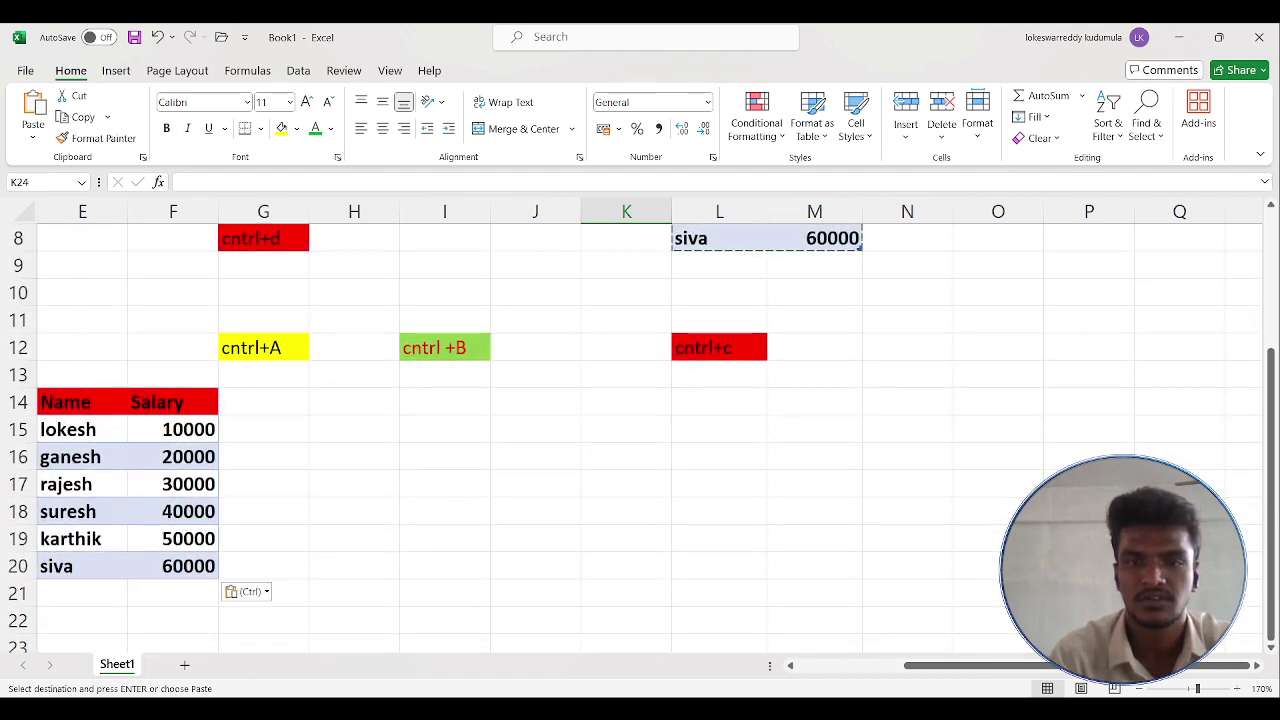
left_click(907, 347)
type("cntrl")
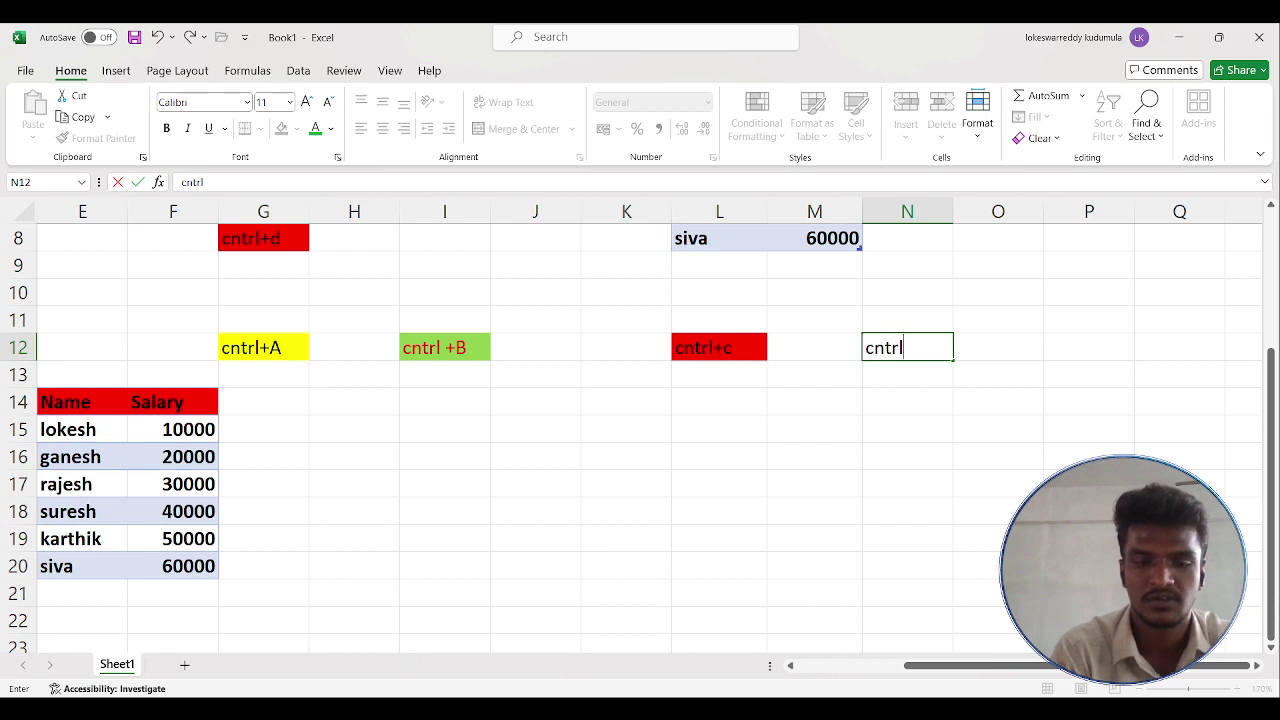
type("+D")
left_click(885, 347)
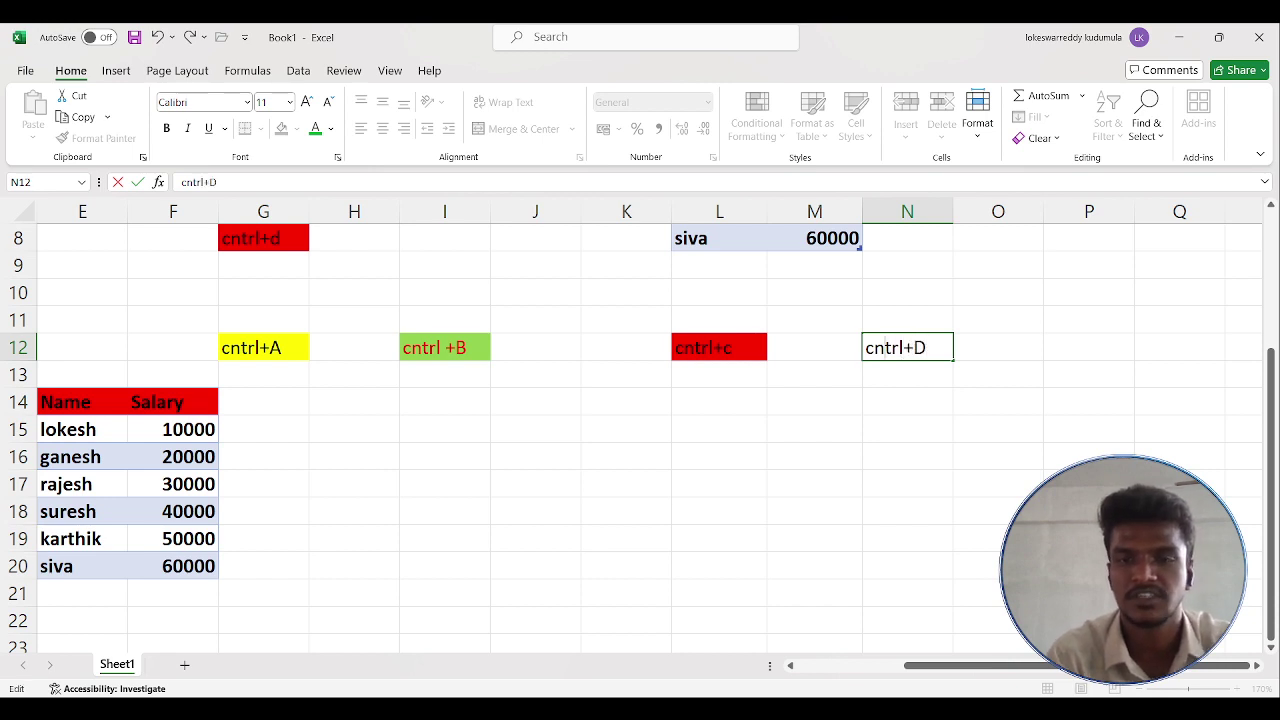
key("Return")
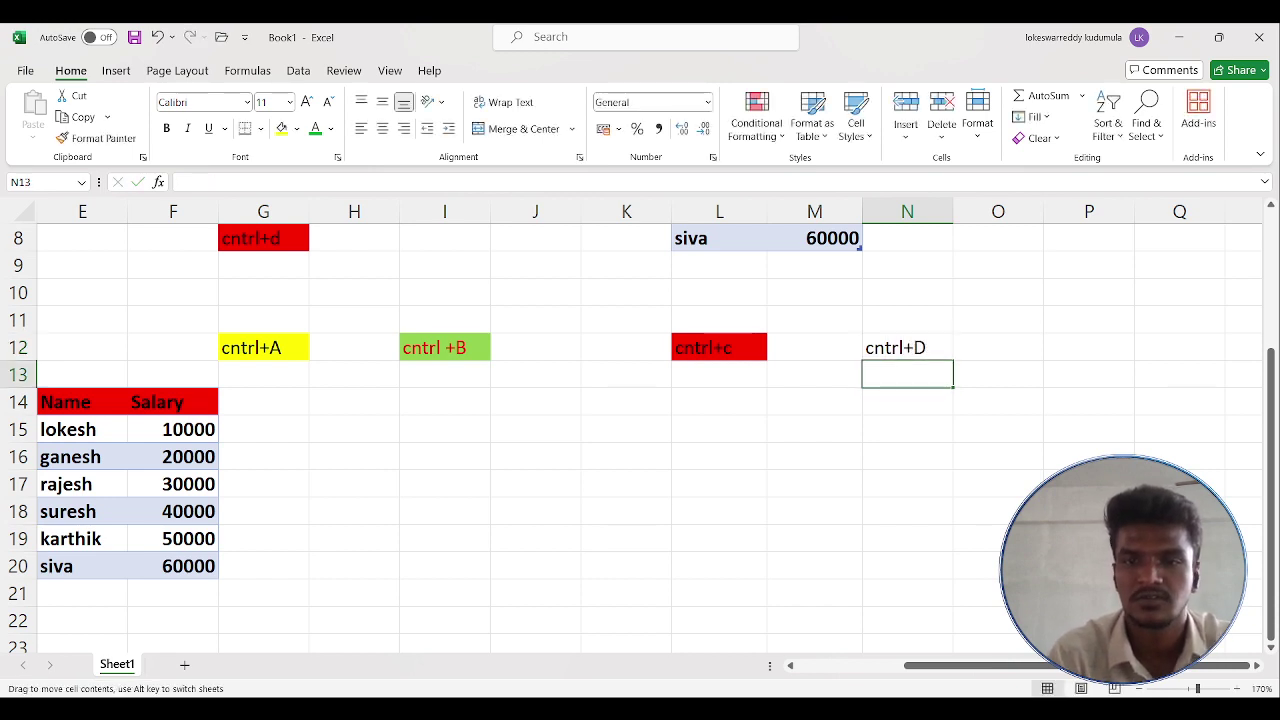
left_click(907, 348)
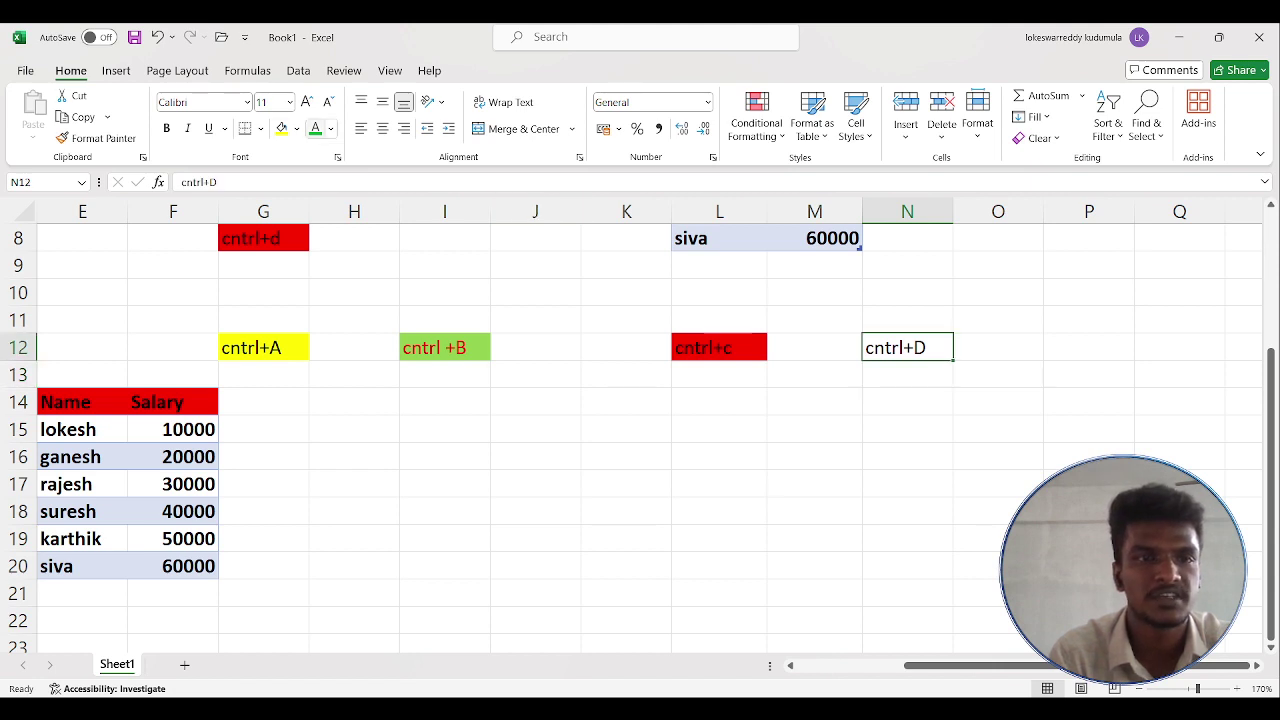
left_click(281, 128)
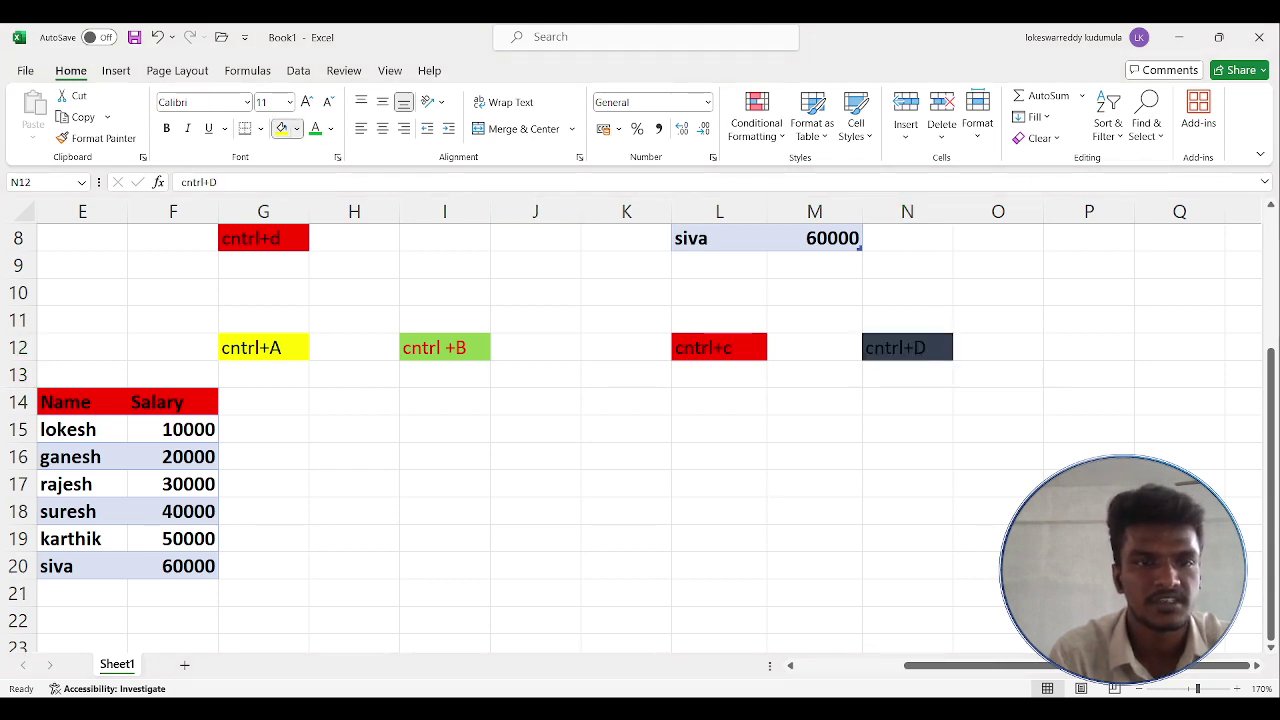
left_click(367, 286)
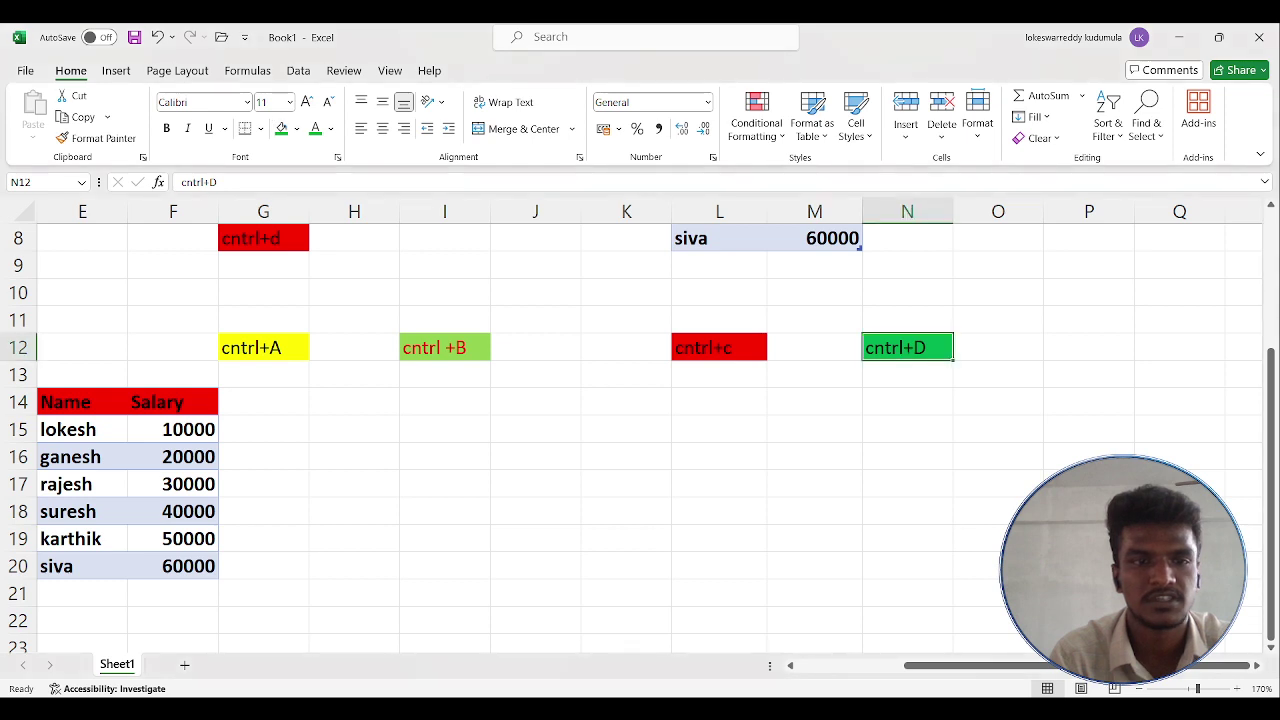
left_click(445, 457)
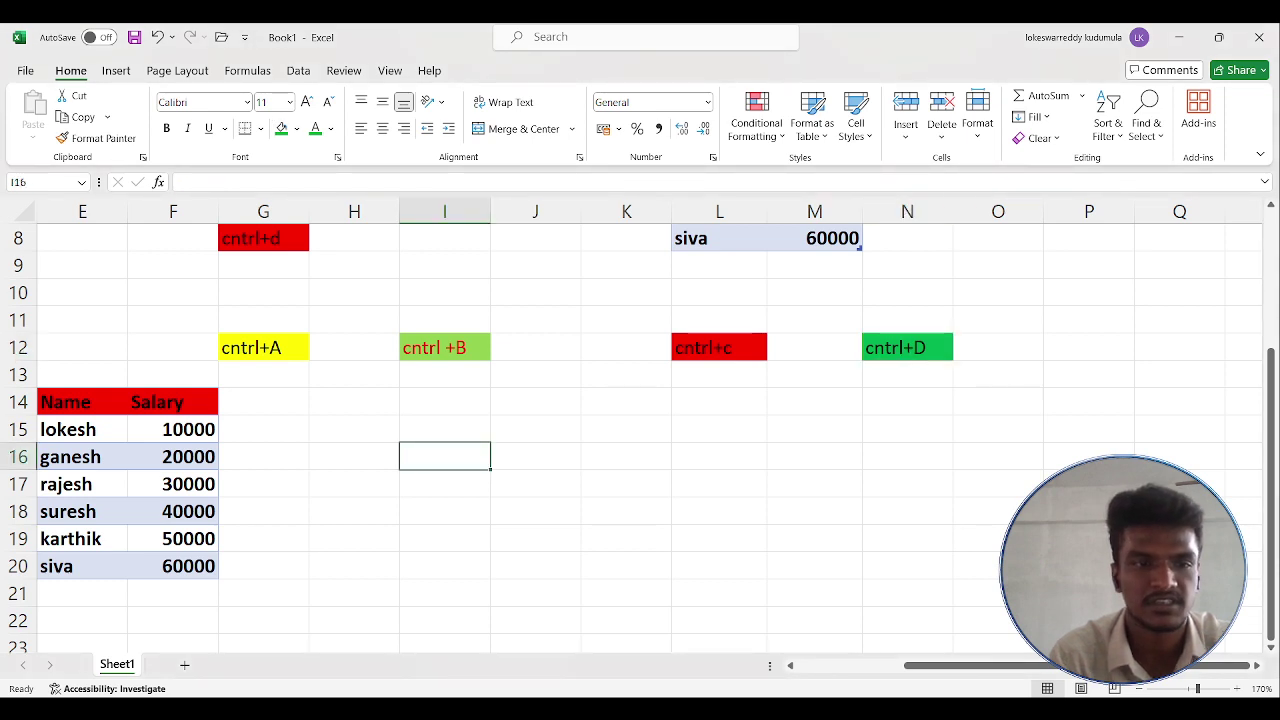
Add the headings "credit on" in cell G14 and "month" in cell H14 beside the pasted table
left_click(264, 402)
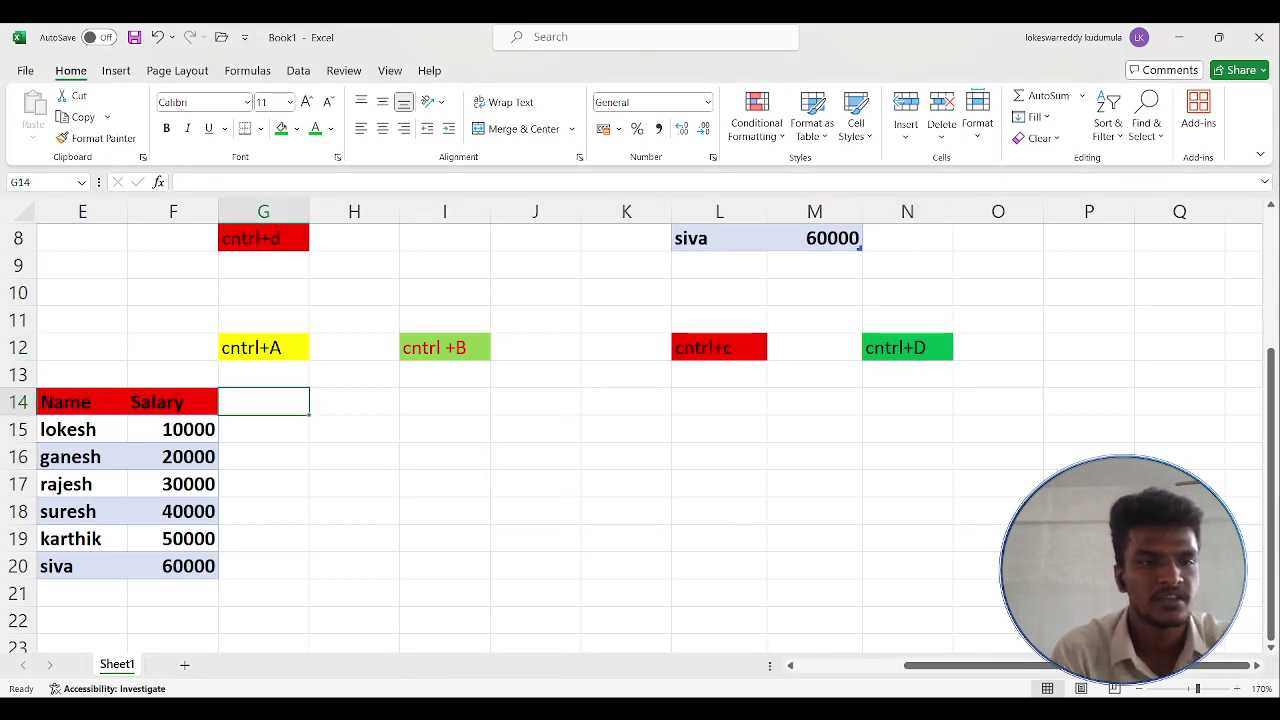
type("c")
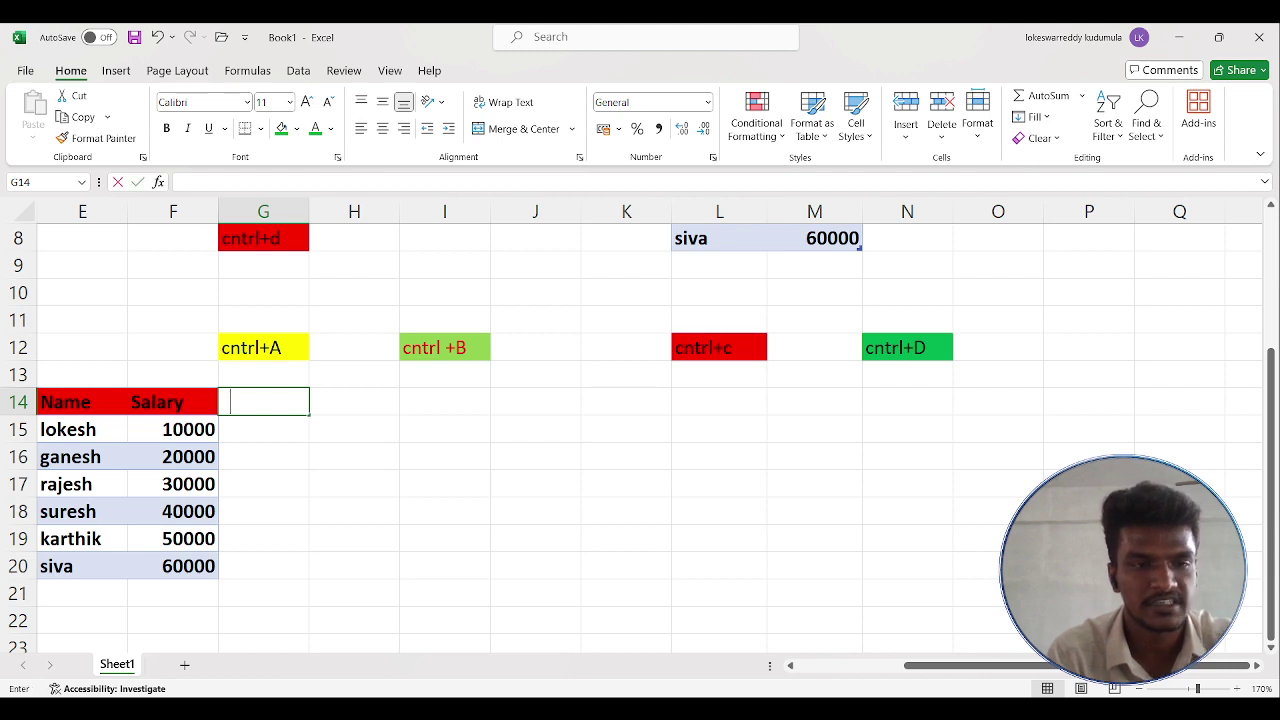
type("redit")
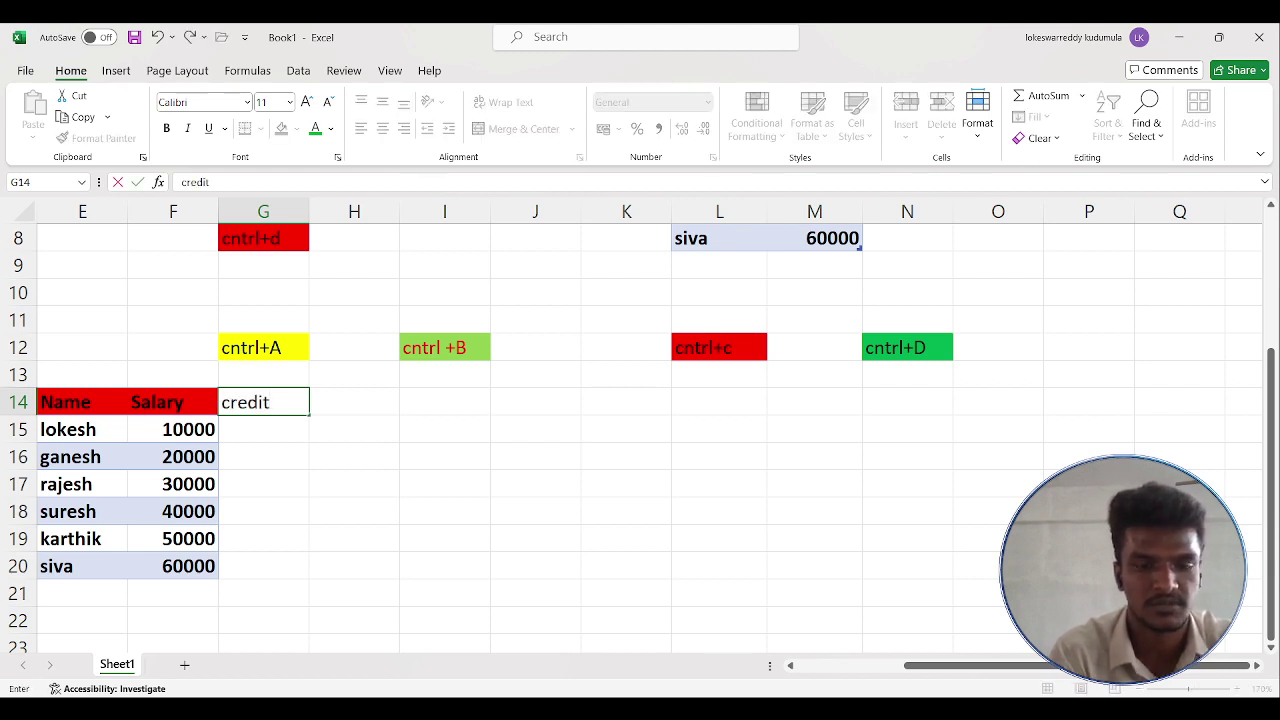
type(" on")
key("Tab")
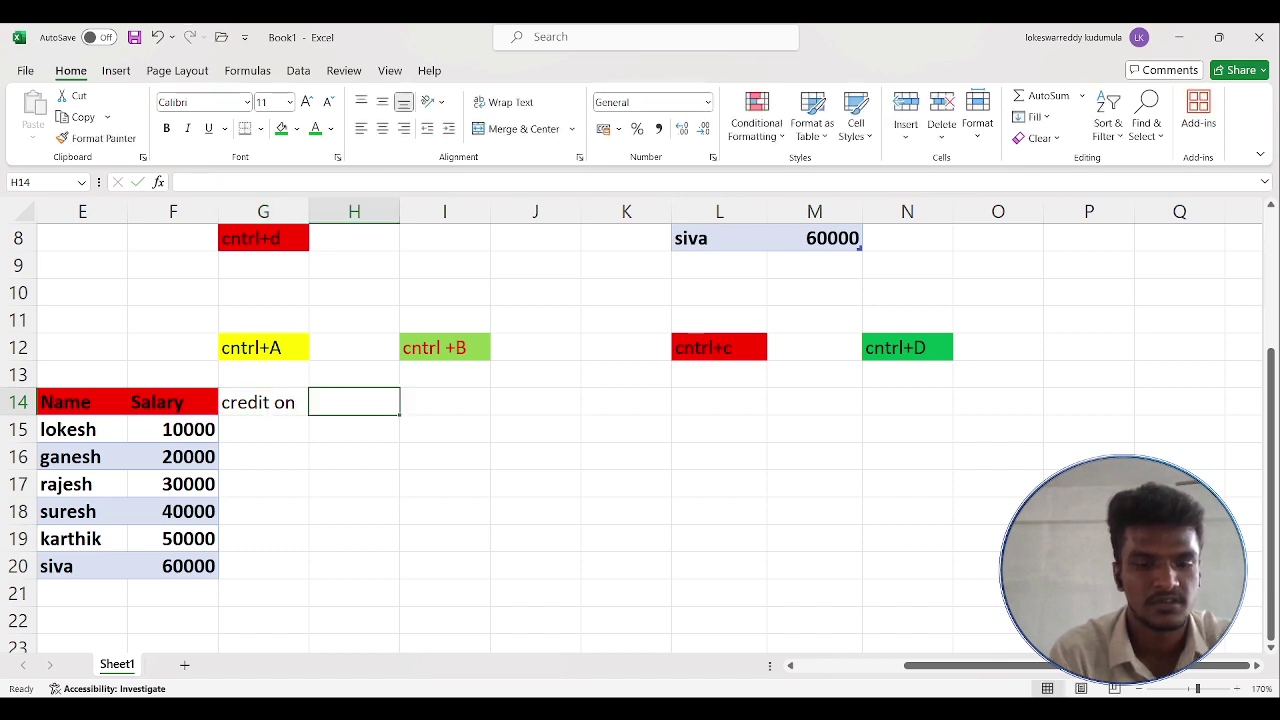
type("month")
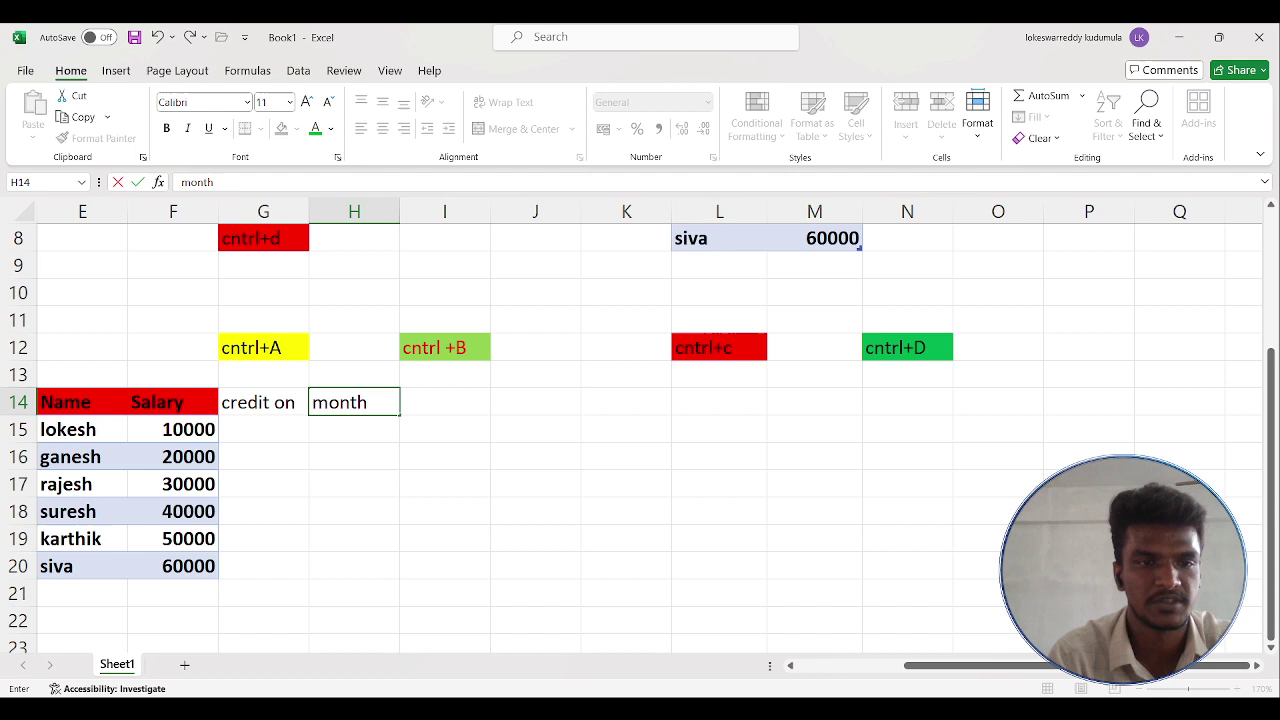
key("Return")
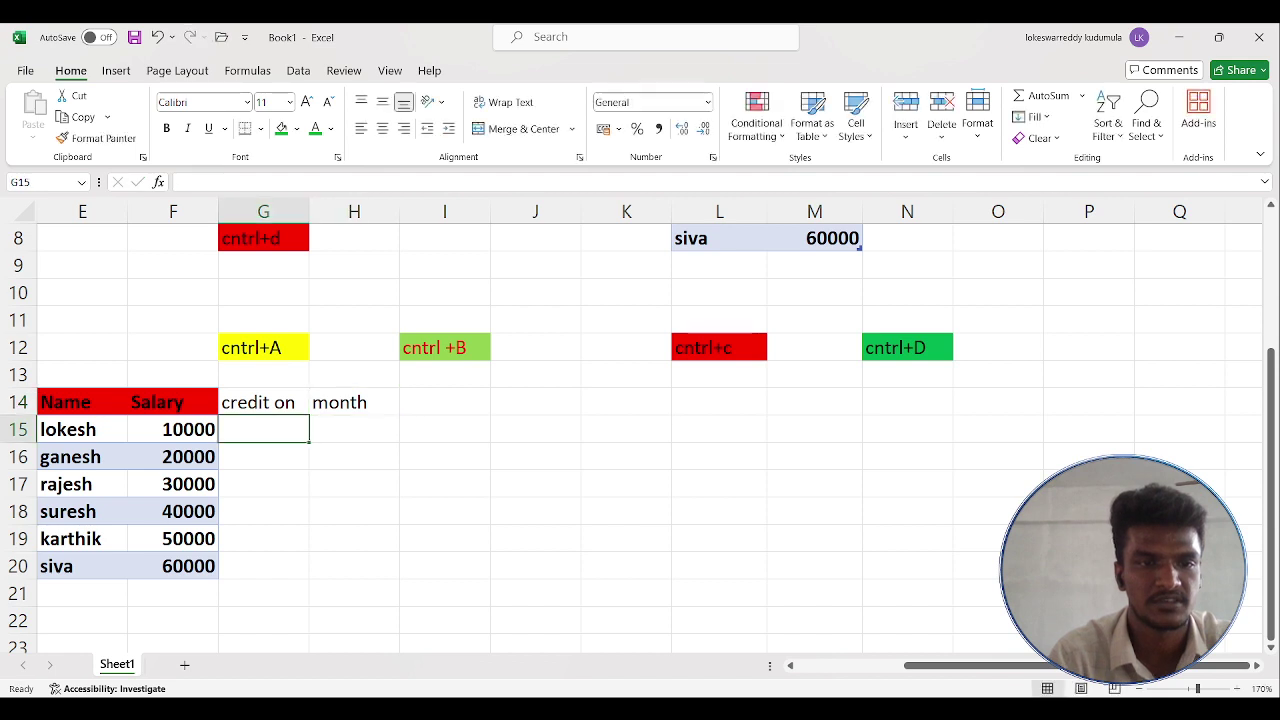
Enter the date 23/05/24 in cell G15 and the month "may" in cell H15
type("23")
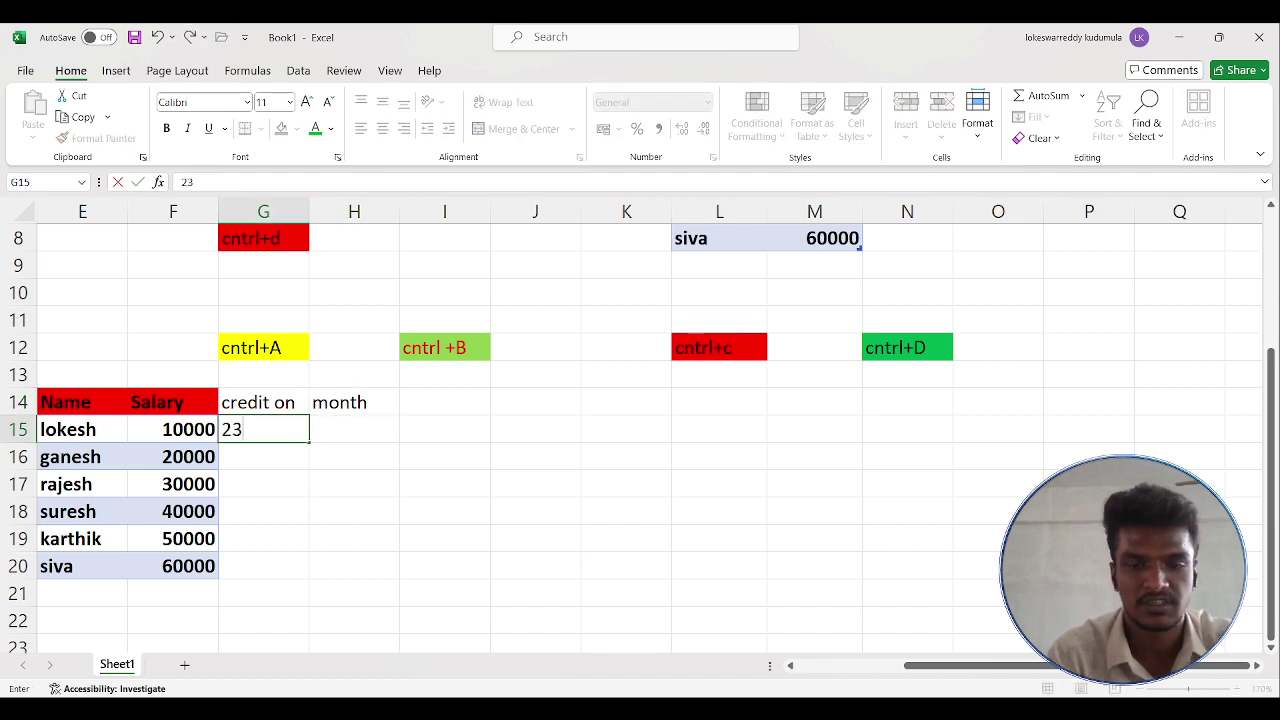
type("/0")
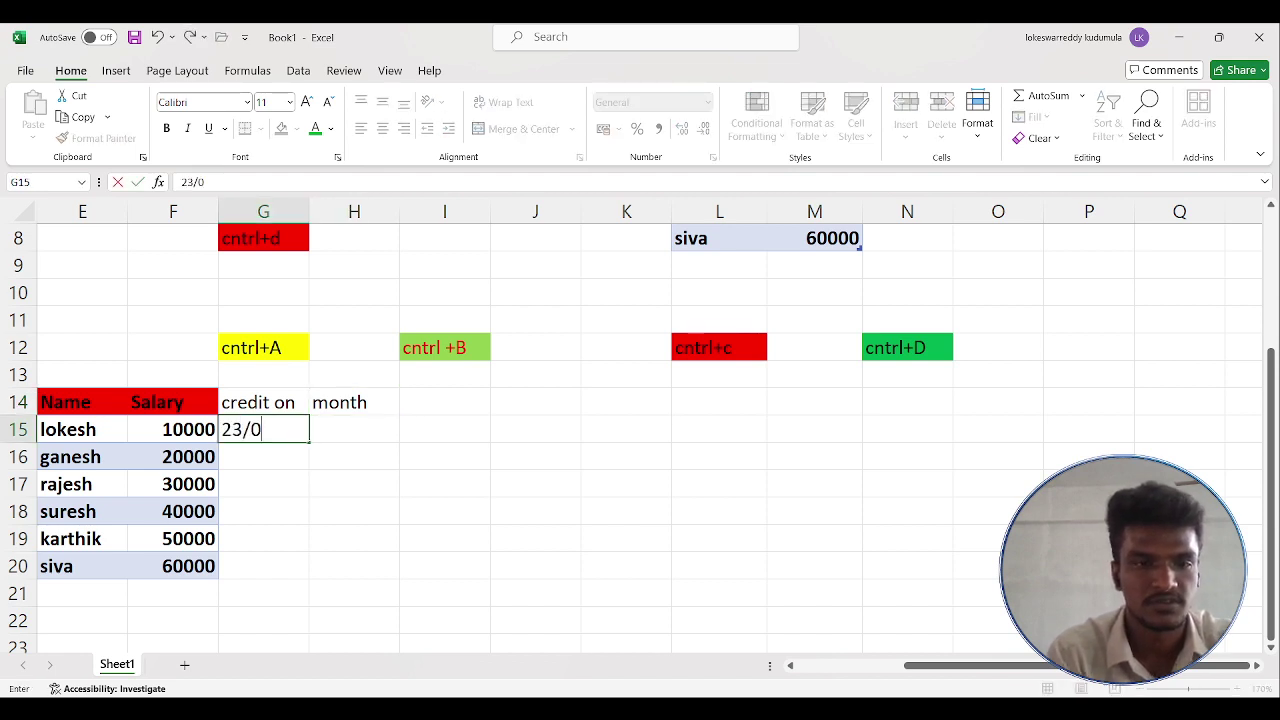
type("5/24")
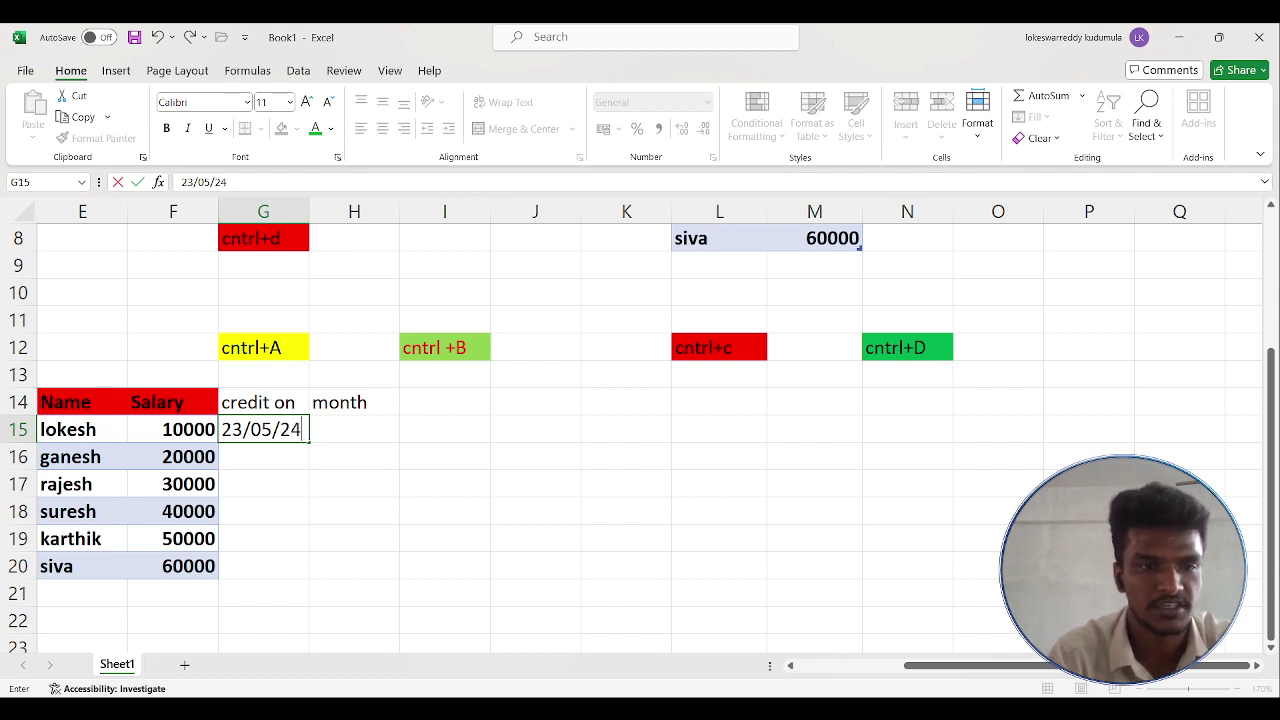
key("Tab")
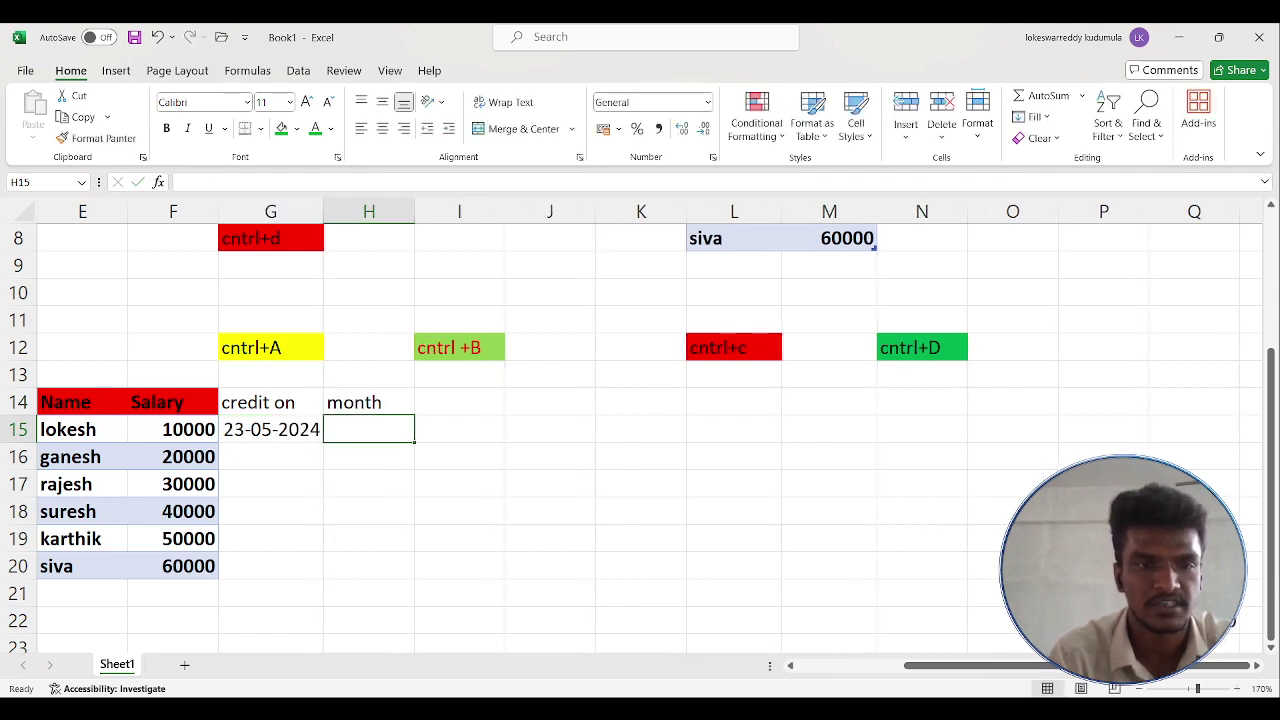
type("may")
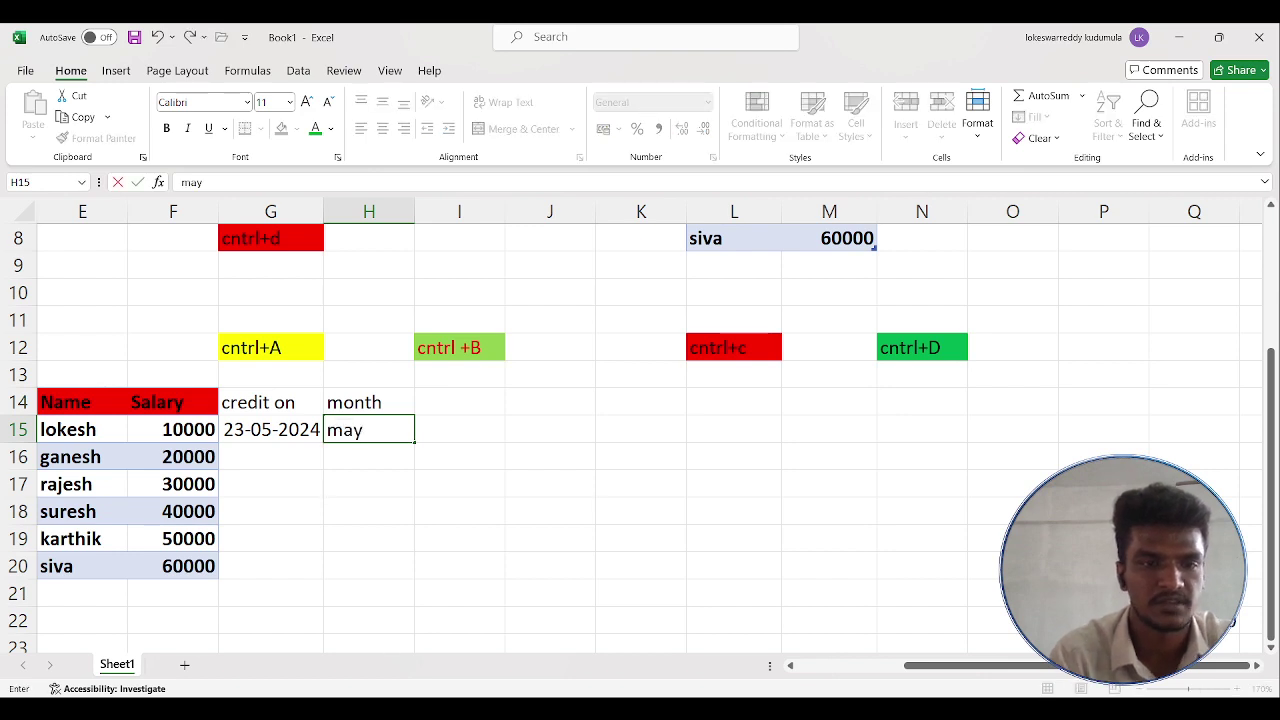
left_click(173, 401)
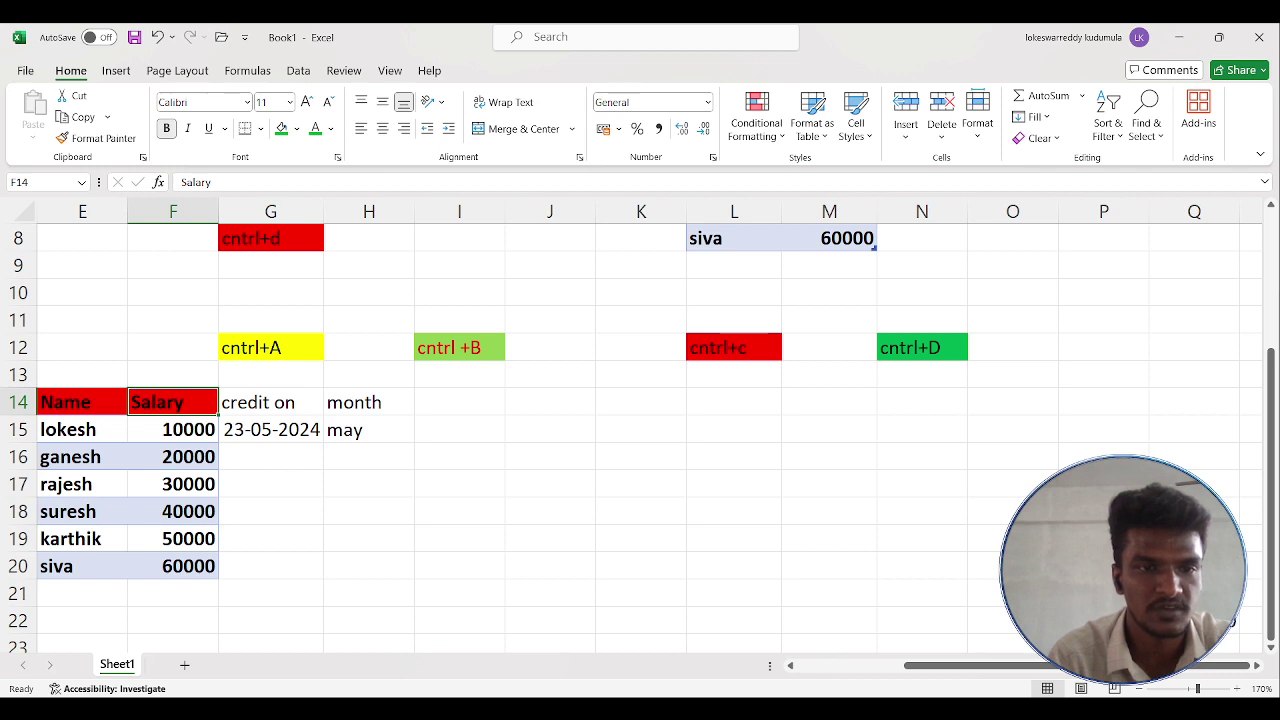
Autofill the G15 date and the H15 month as series down to row 20
left_click(271, 429)
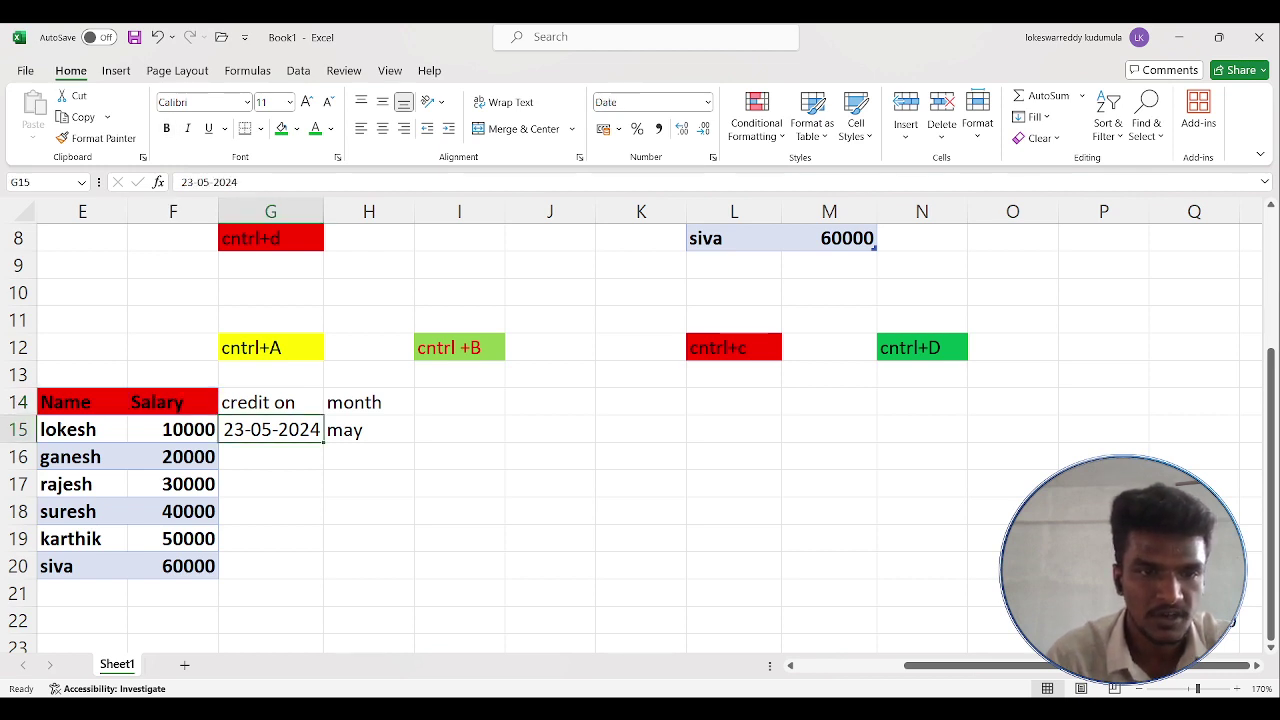
left_click_drag(323, 443, 323, 578)
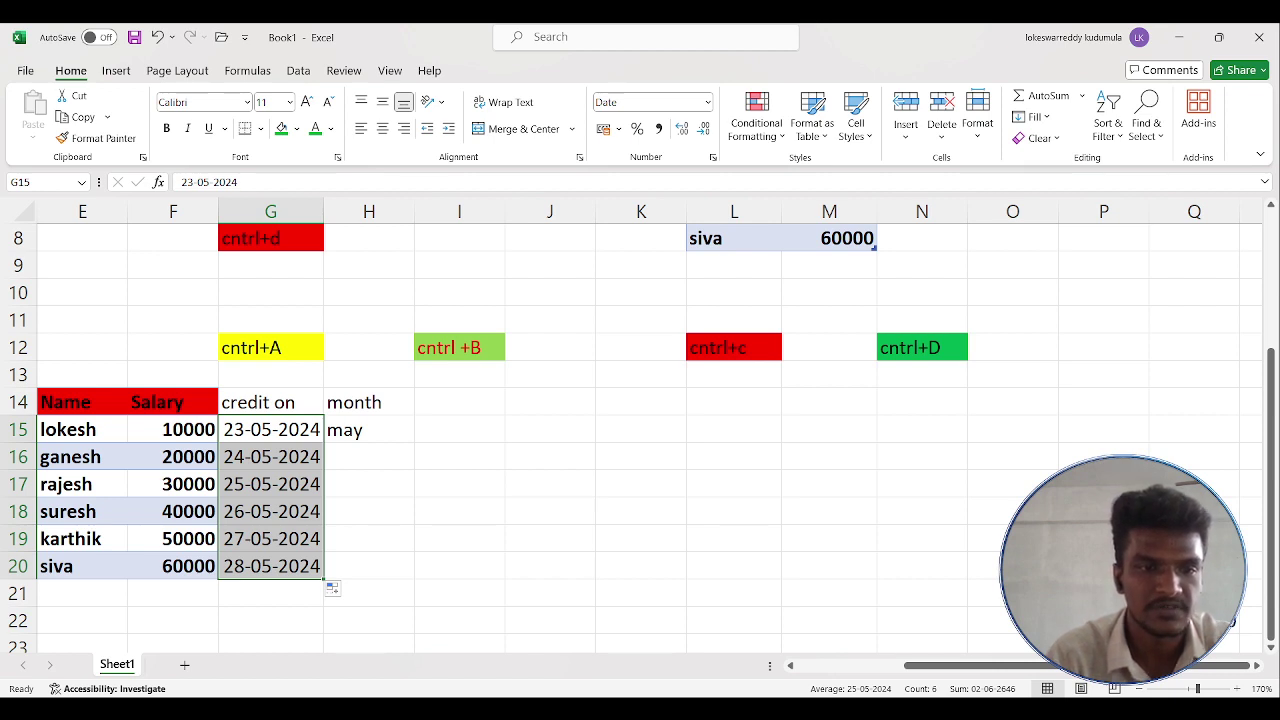
left_click(369, 429)
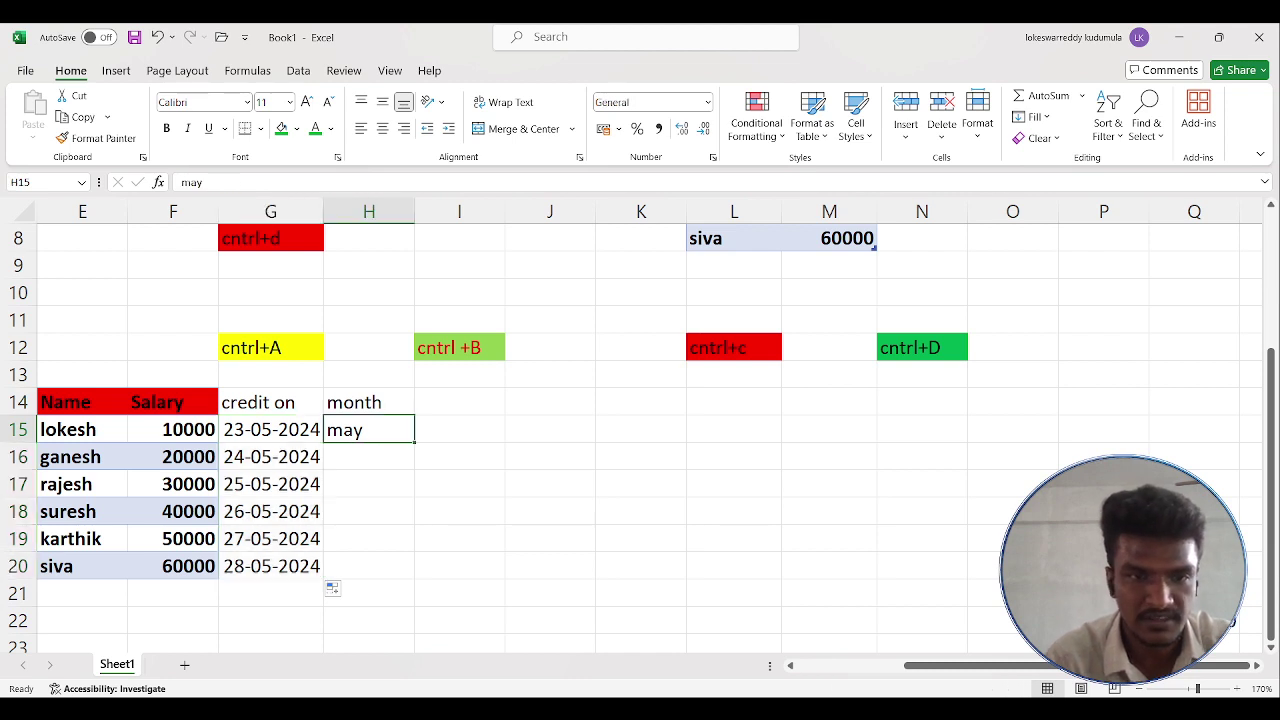
left_click_drag(414, 442, 414, 546)
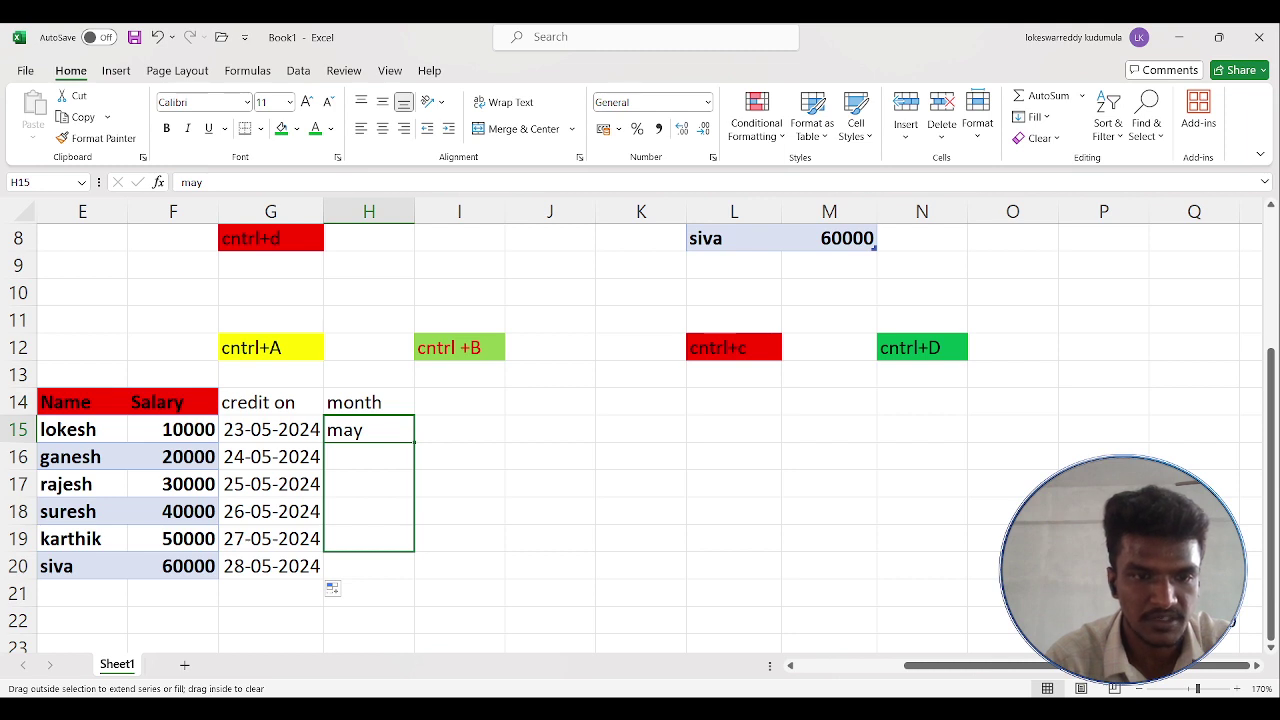
left_click_drag(332, 588, 331, 576)
left_click(369, 593)
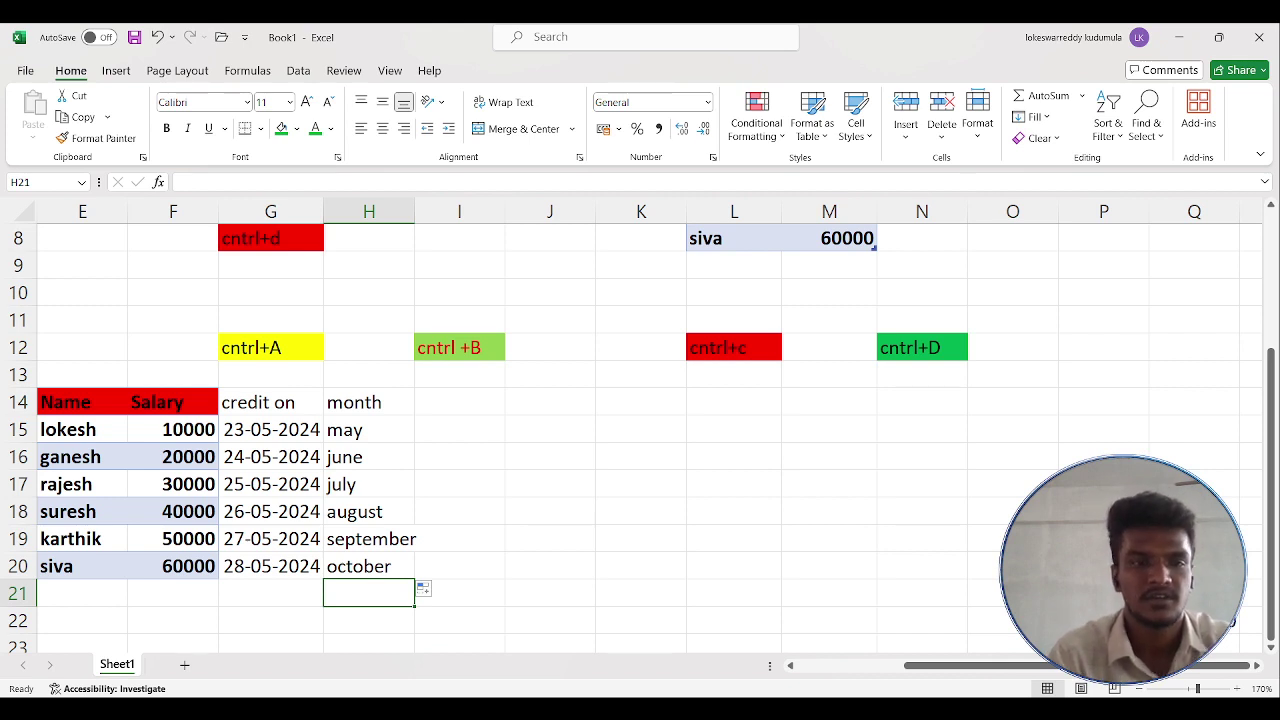
Clear the dates in G15:G20 and the months in H15:H20
left_click_drag(271, 430, 271, 566)
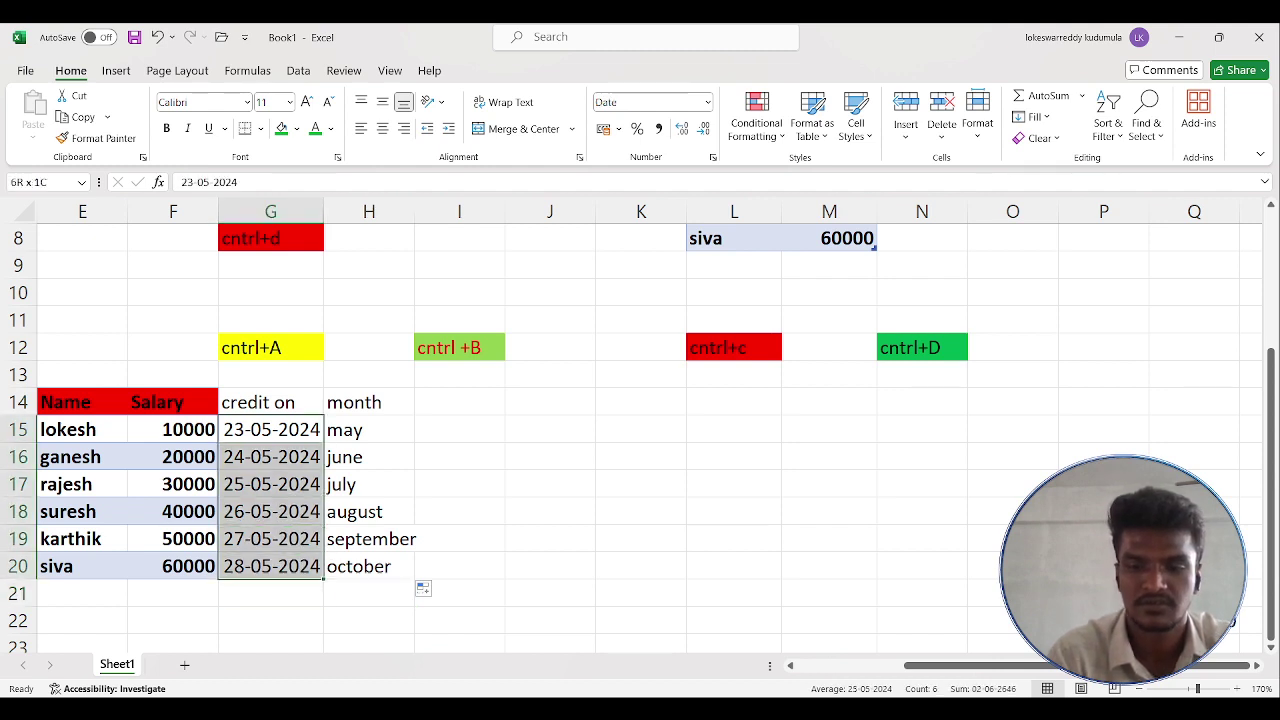
key("Delete")
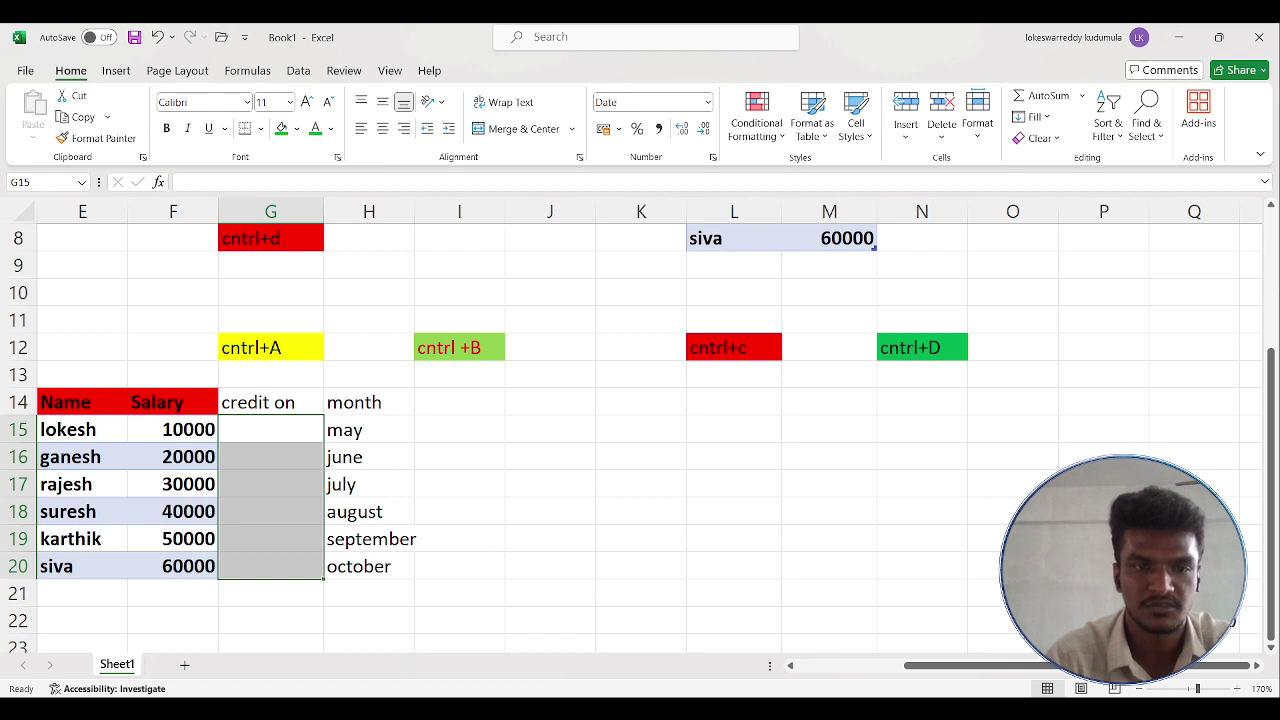
key("Right")
key("shift+Down")
key("shift+Down")
key("shift+Down")
key("shift+Down")
key("shift+Down")
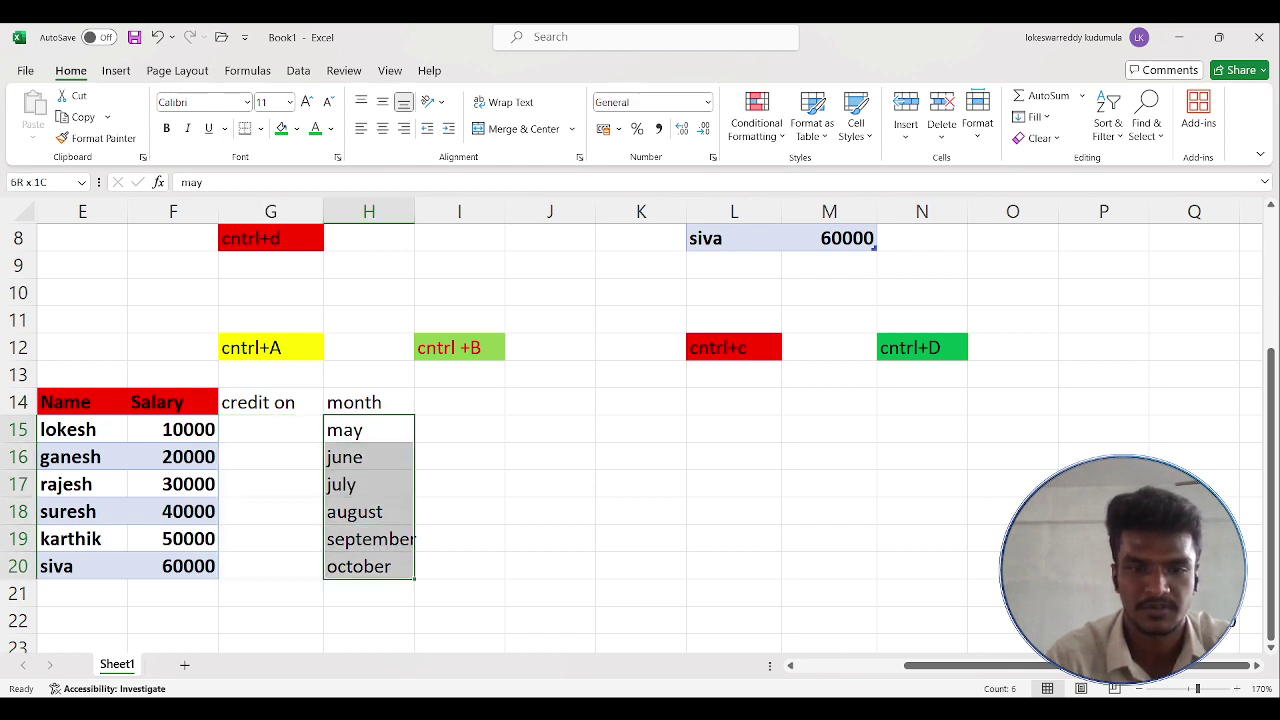
key("Delete")
key("Left")
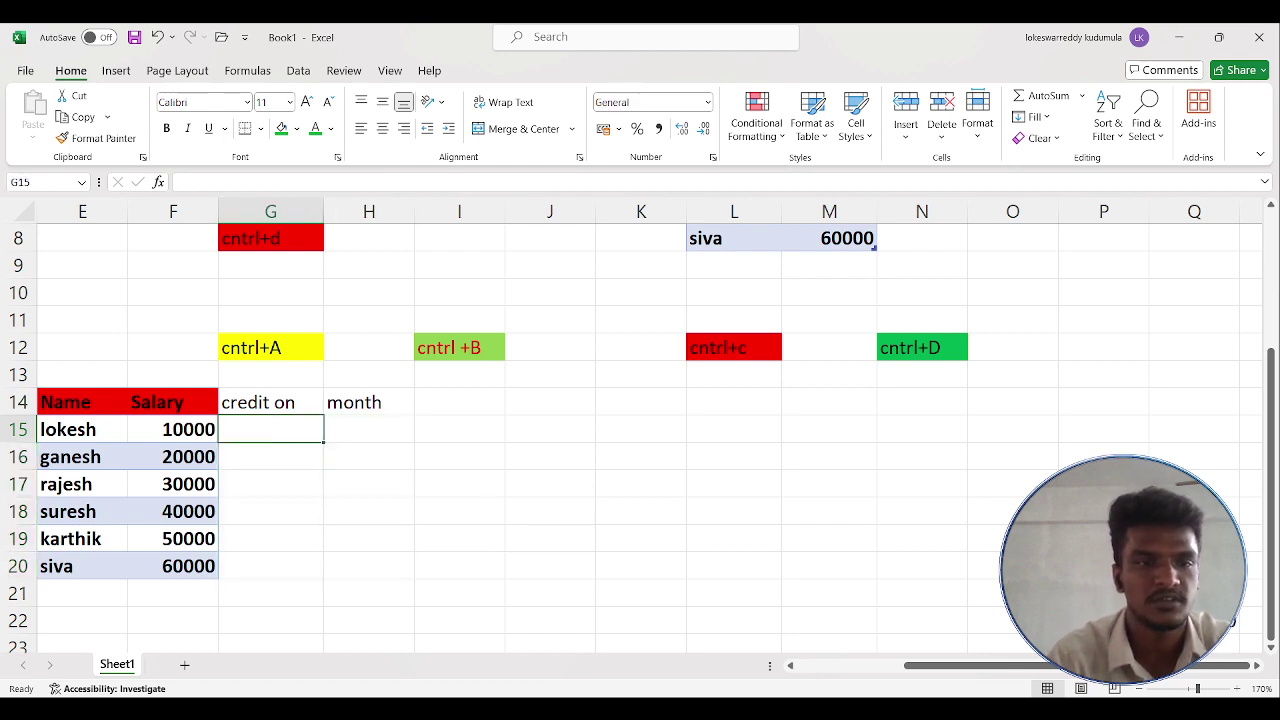
Enter the credit date 23/05/24 in G15 and "may" in H15 for the first table row
type("23")
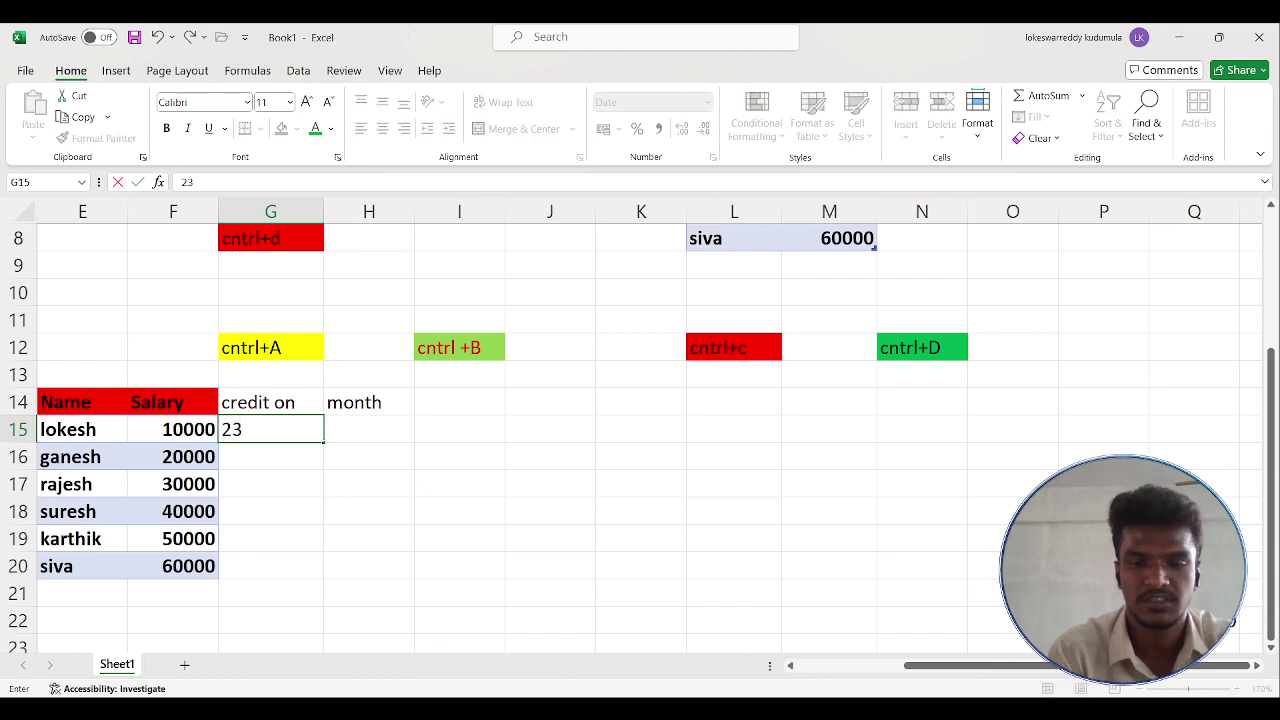
type("/0")
type("5/2")
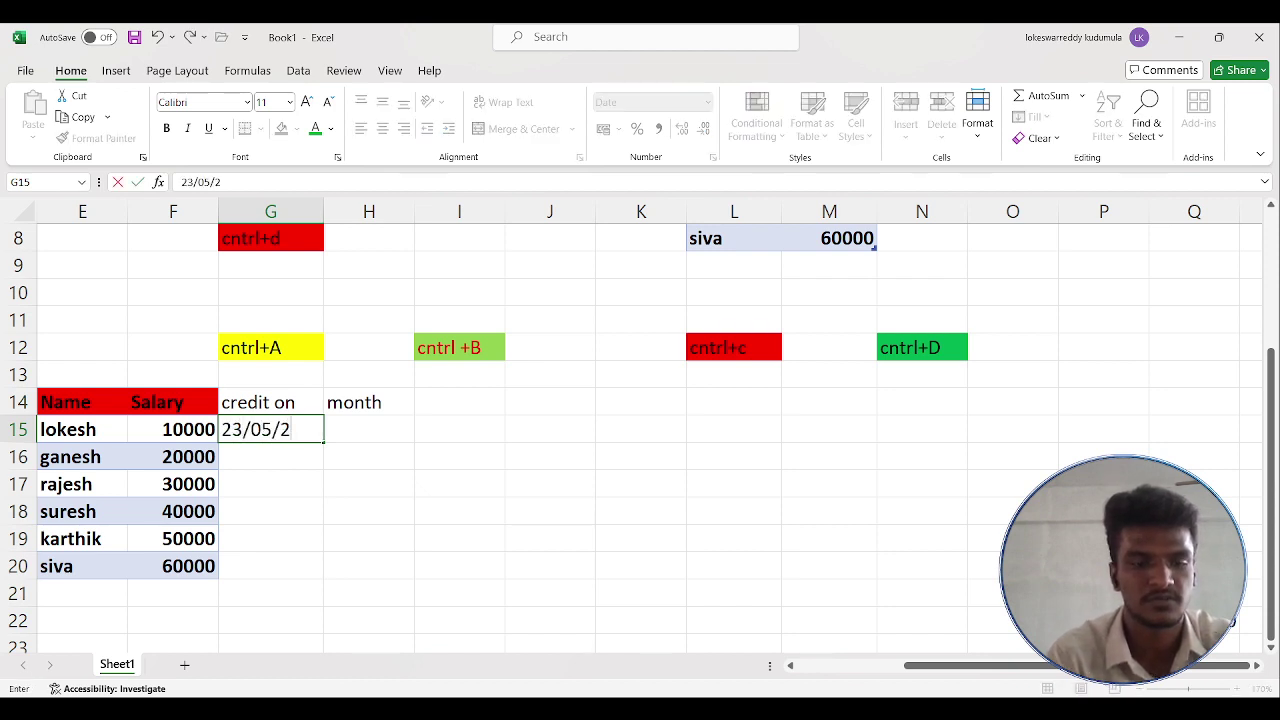
type("4")
key("Tab")
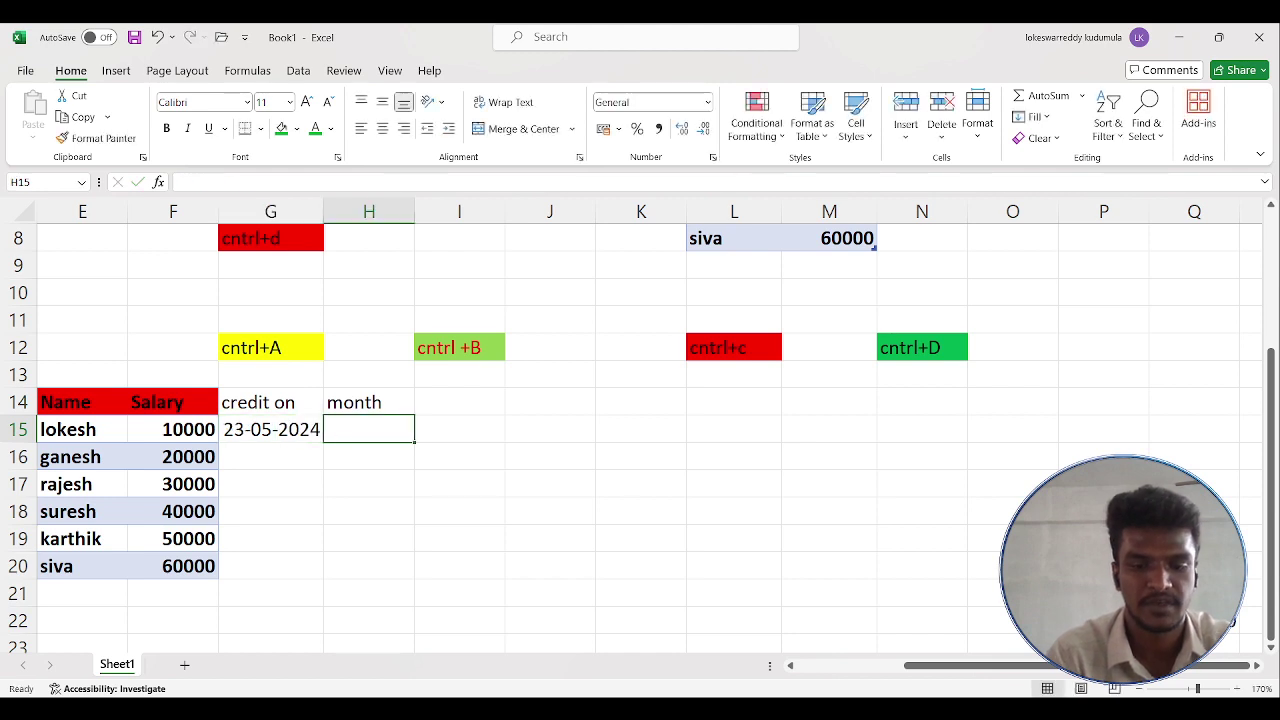
type("may")
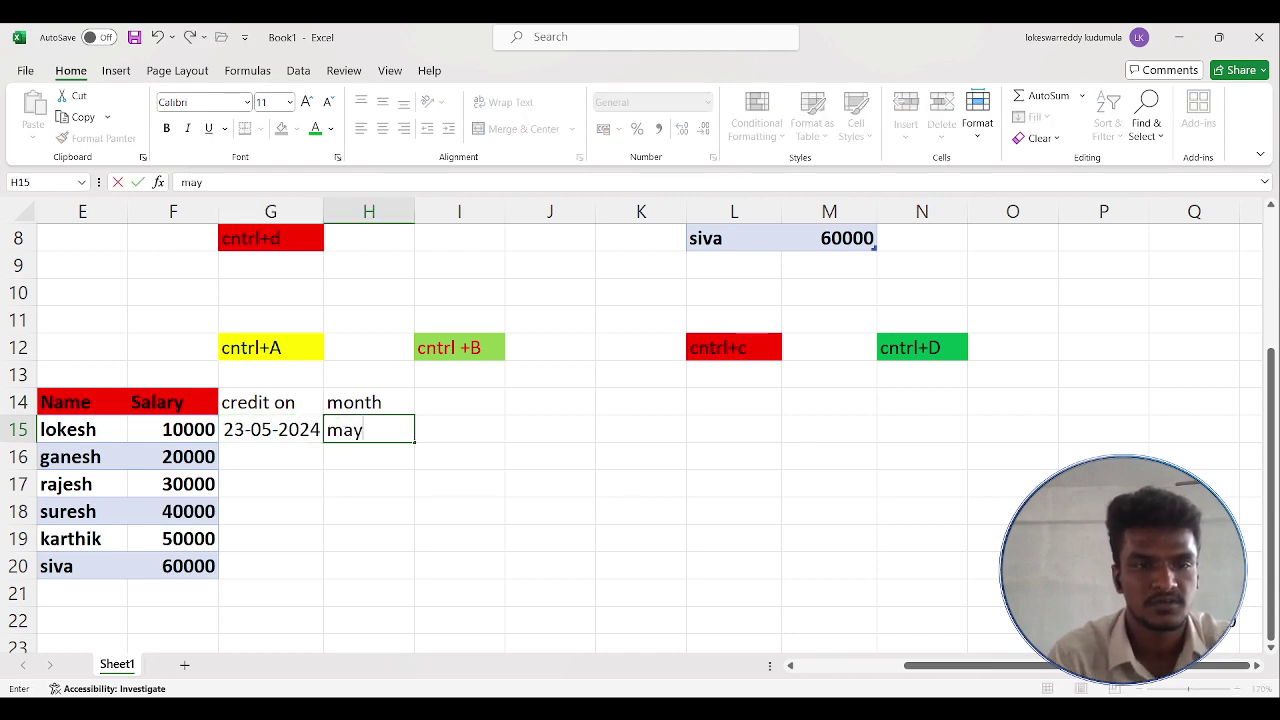
Fill the G15:H15 date and month down through row 20 with identical values using Fill Down
left_click(271, 429)
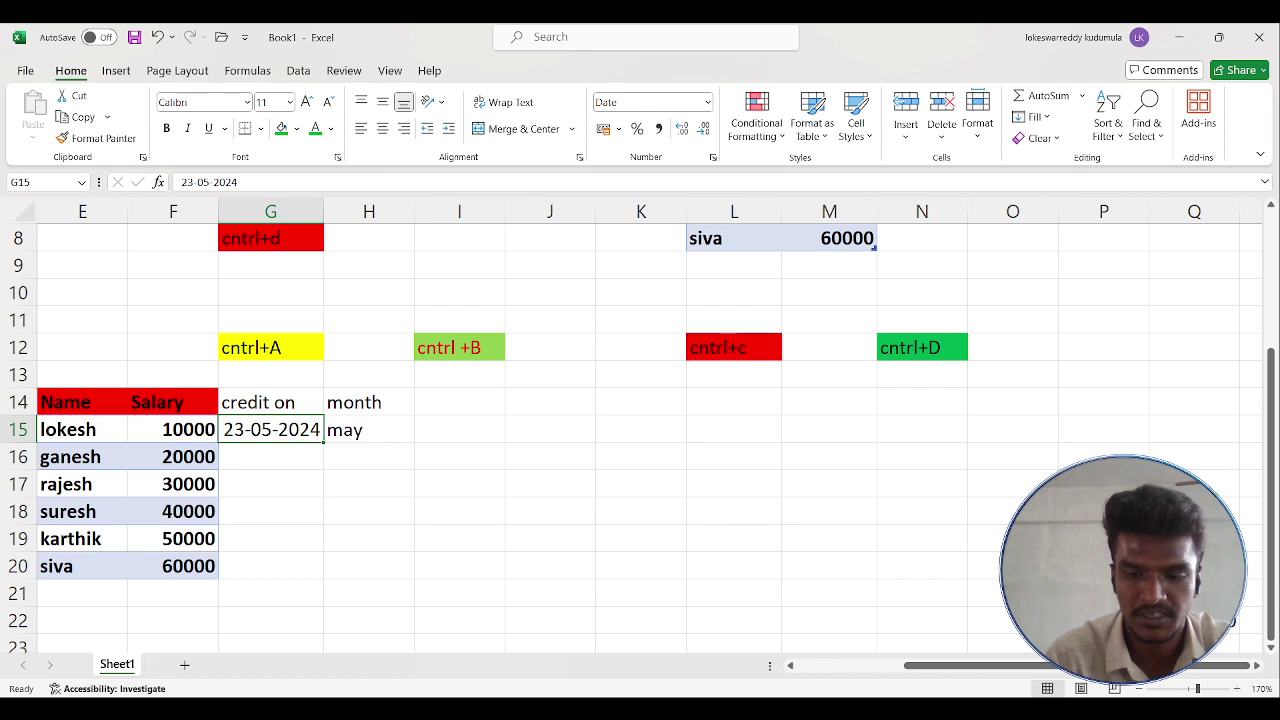
left_click_drag(271, 429, 369, 429)
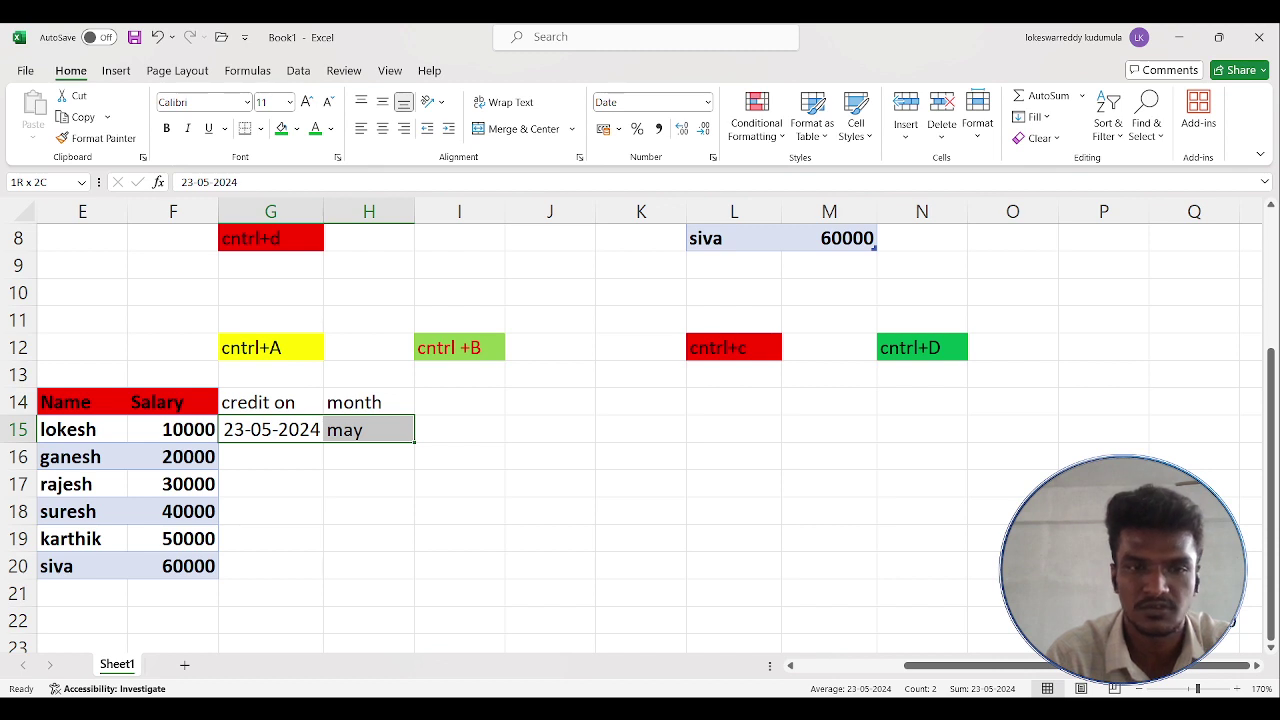
left_click_drag(369, 429, 369, 566)
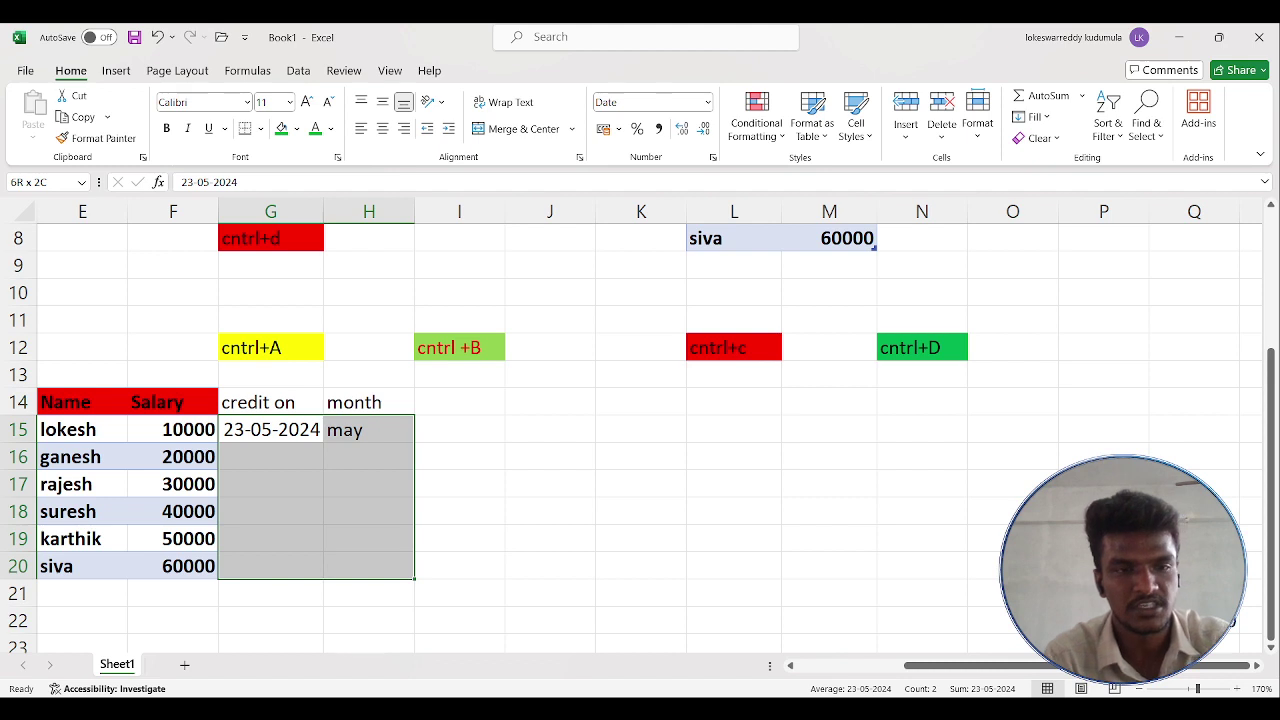
key("ctrl+d")
left_click(550, 593)
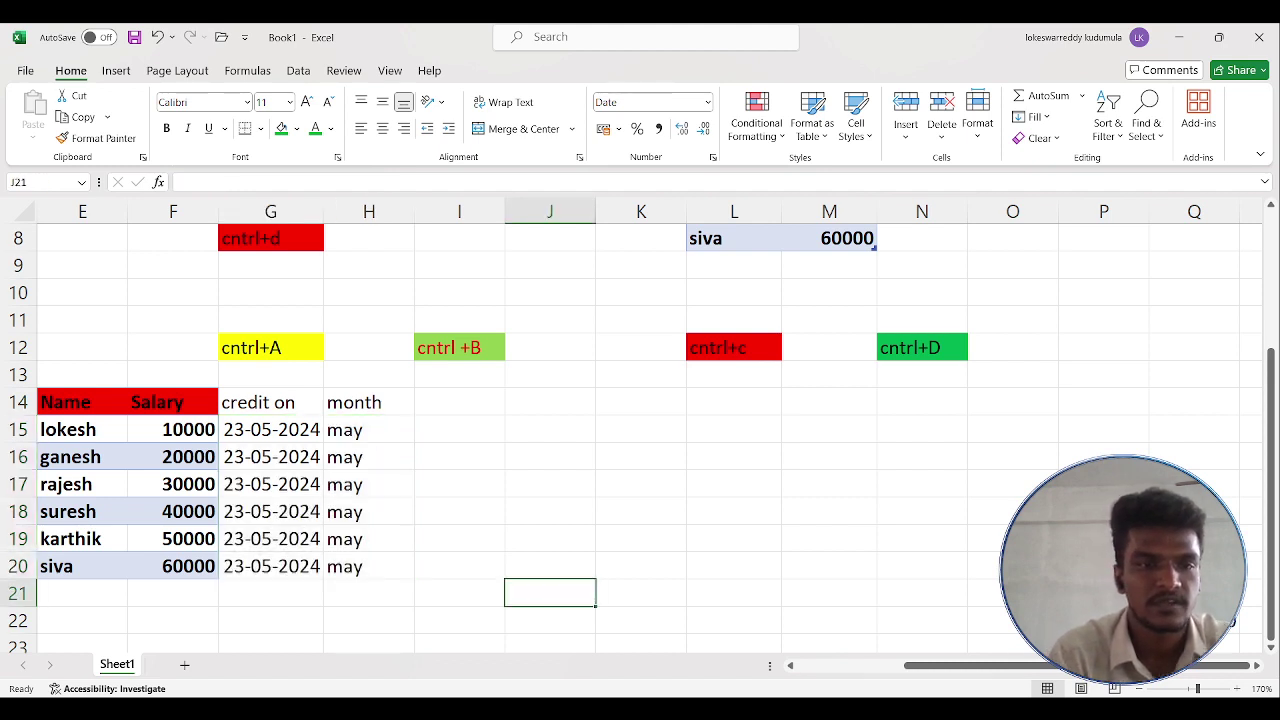